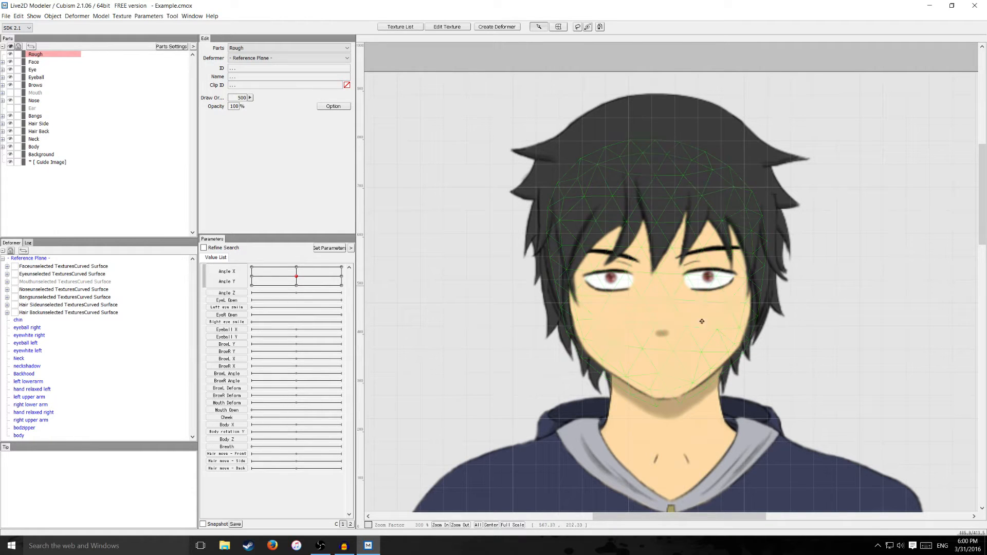
Step: Hide the Face part and expand the Eye part's deformers and drawable objects
left_click(10, 62)
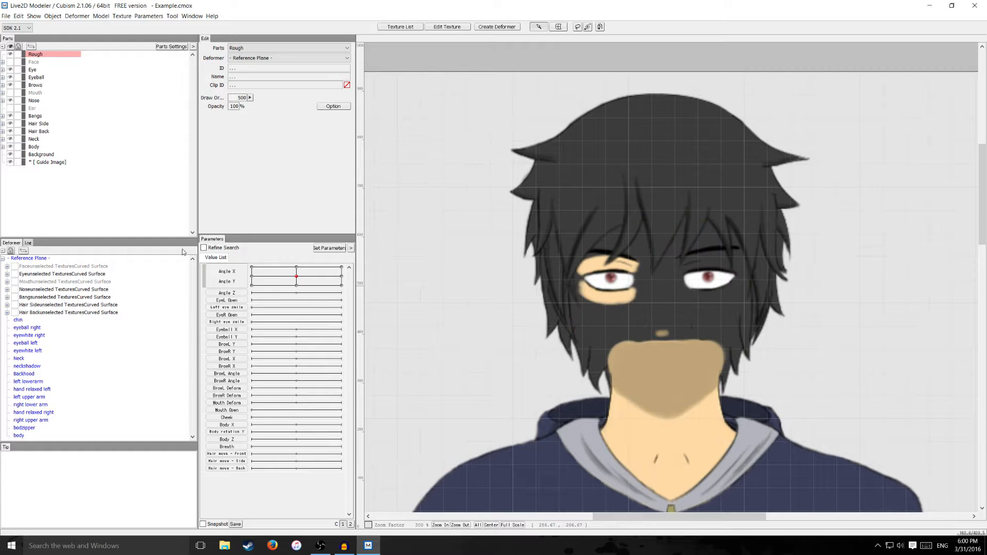
scroll(636, 297, "up", 3)
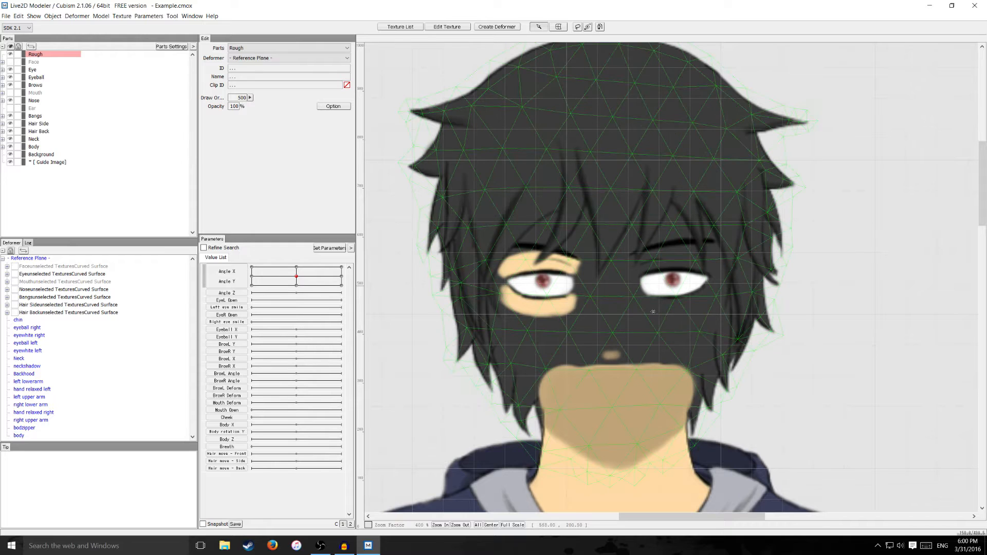
scroll(537, 288, "up", 3)
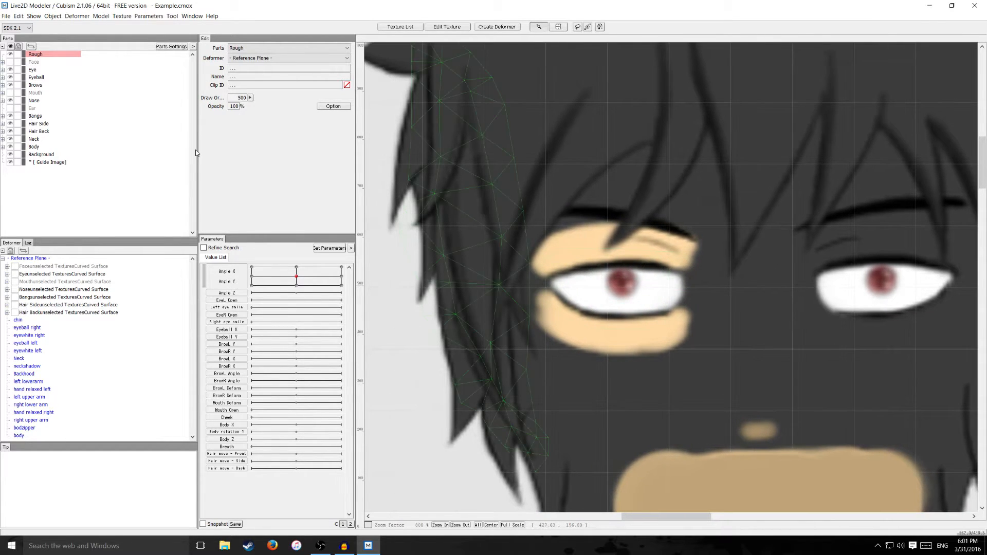
left_click(2, 71)
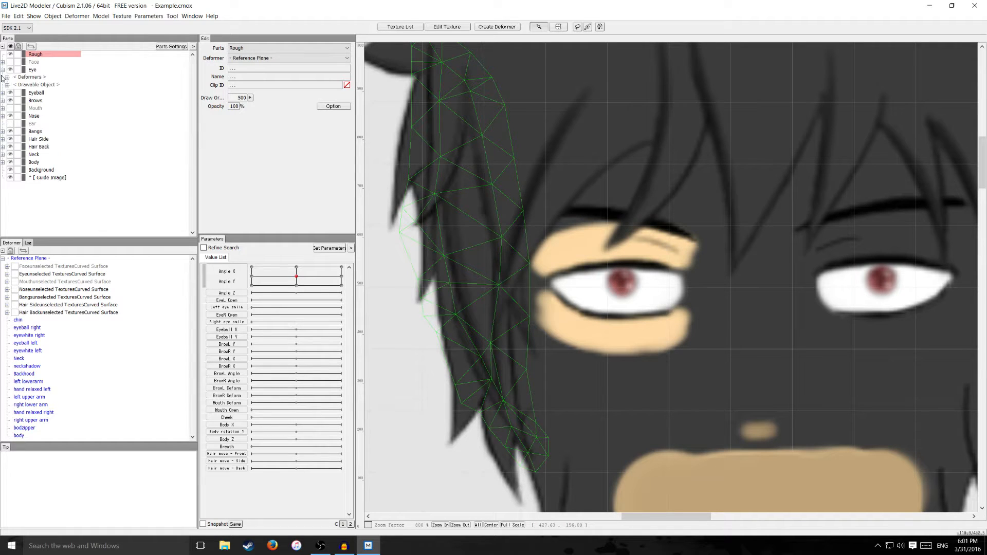
left_click(7, 77)
left_click(7, 92)
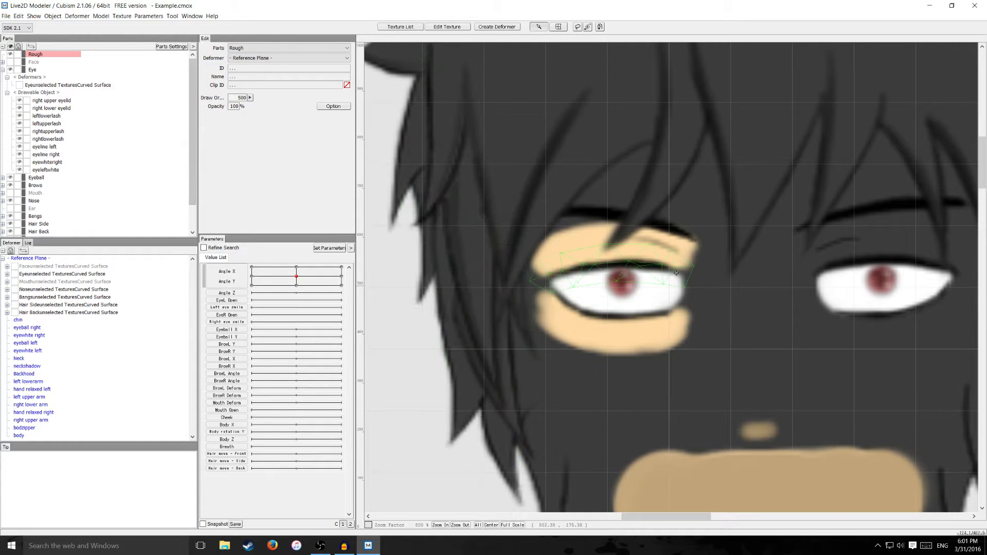
Step: Draw a four-point deform path along the rightupperlash object, following the curve of the upper lash
left_click(43, 132)
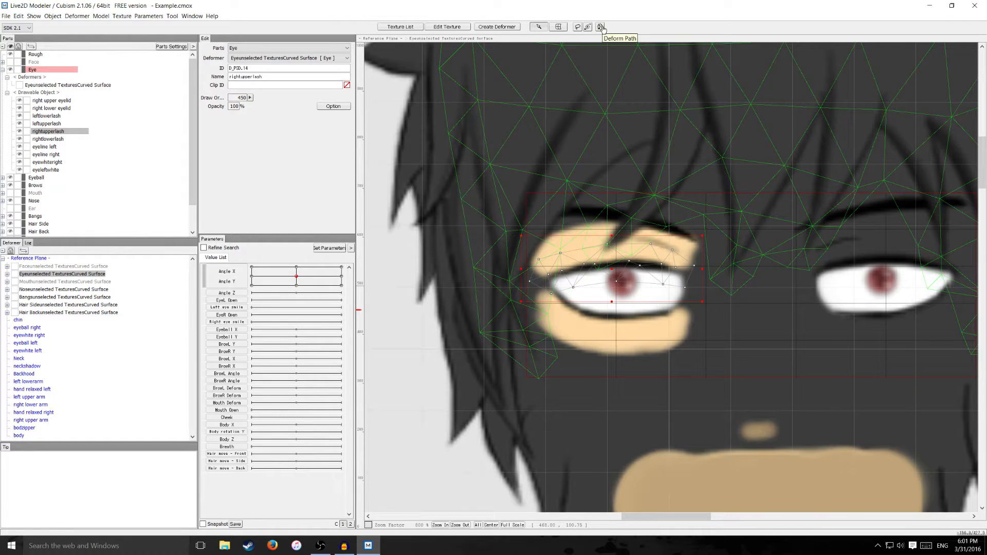
left_click(600, 28)
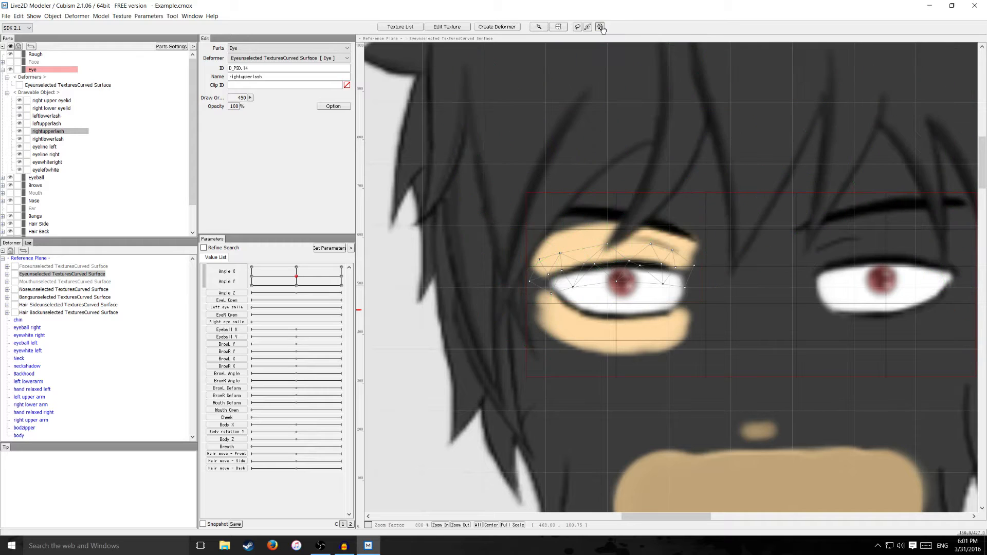
left_click(548, 280)
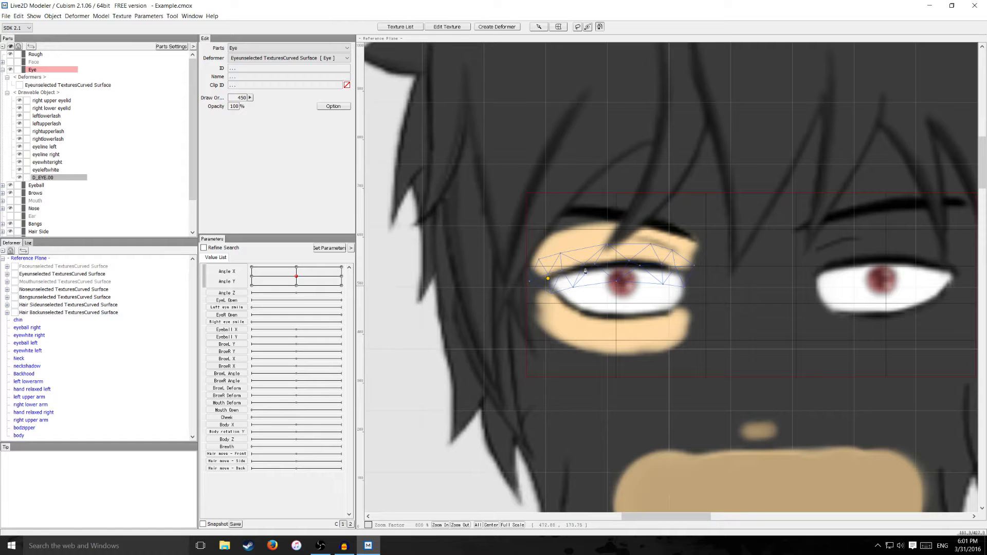
left_click(585, 268)
left_click(628, 266)
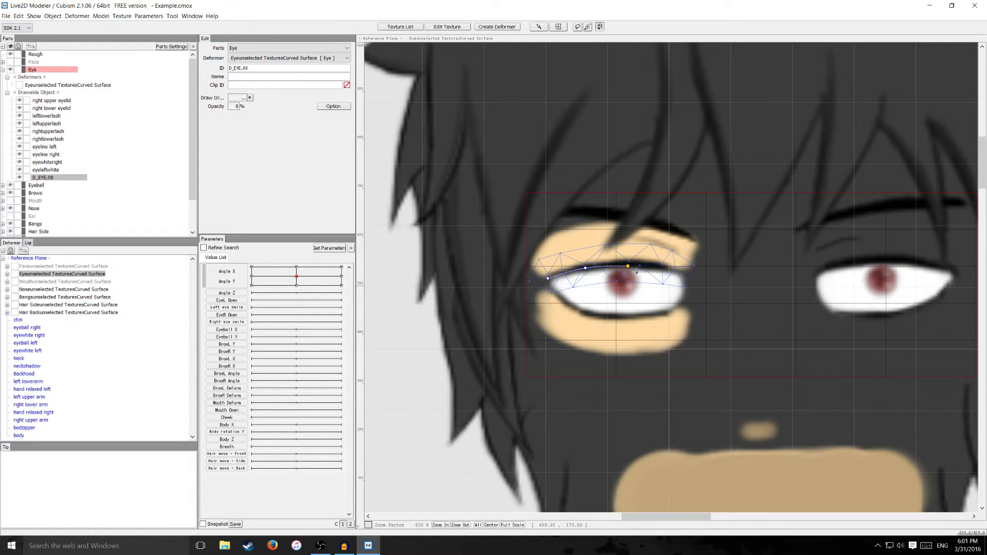
left_click(666, 271)
left_click(538, 28)
Step: Add keys at 0 and 1 to the EyeR Open parameter for rightupperlash
left_click(43, 132)
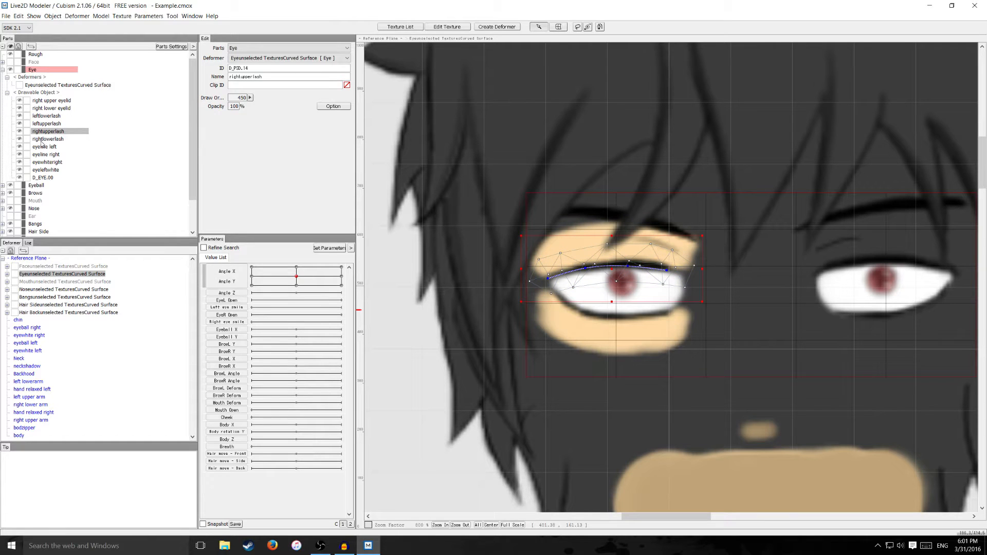
left_click(233, 315)
double_click(239, 316)
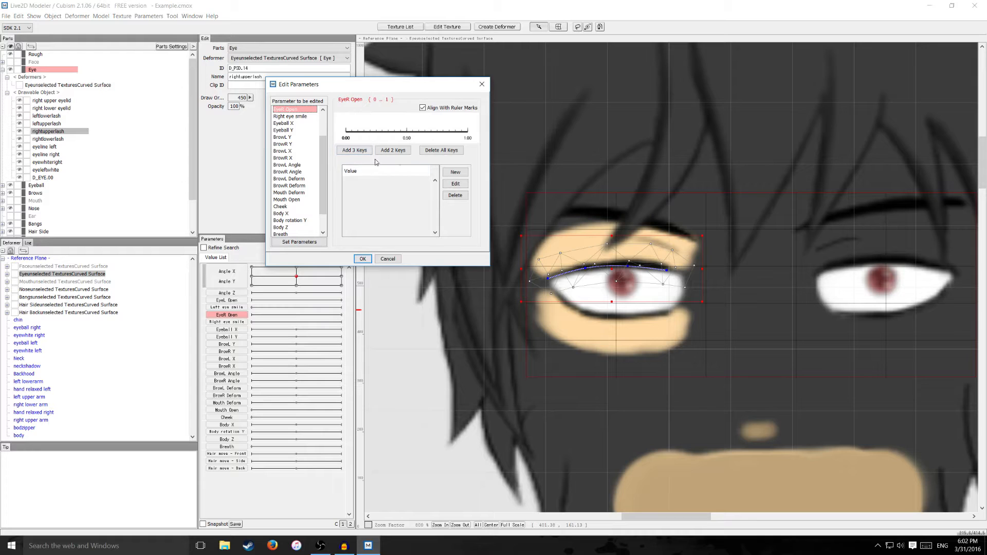
left_click(347, 133)
left_click(467, 133)
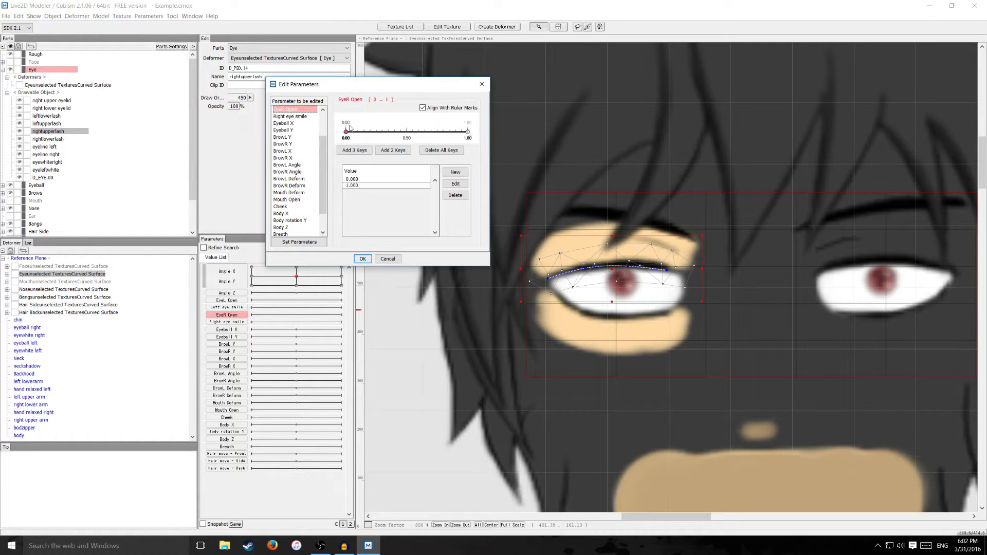
left_click(362, 259)
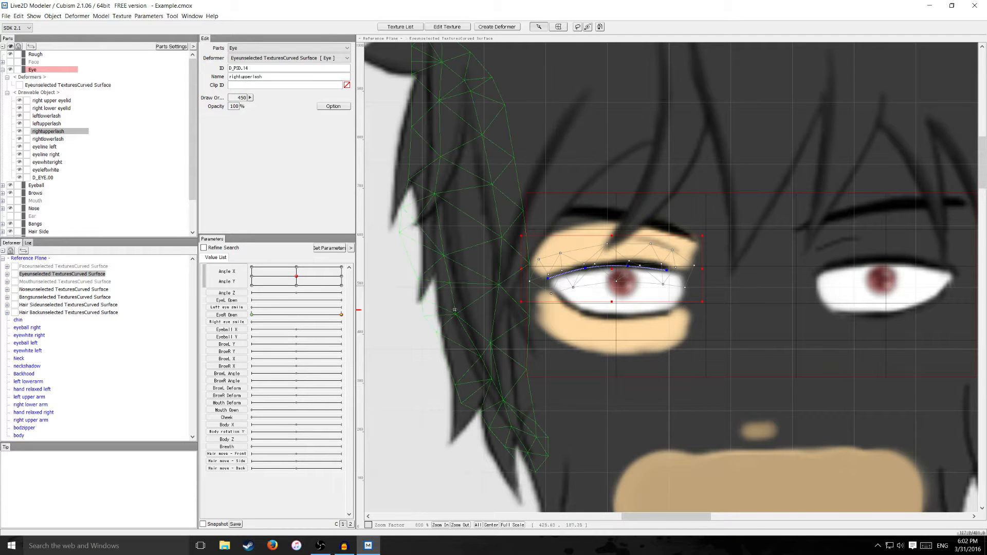
Step: Set EyeR Open to 0 and lower the upper lash's path points into a flatter closed-eye curve
left_click_drag(341, 314, 252, 314)
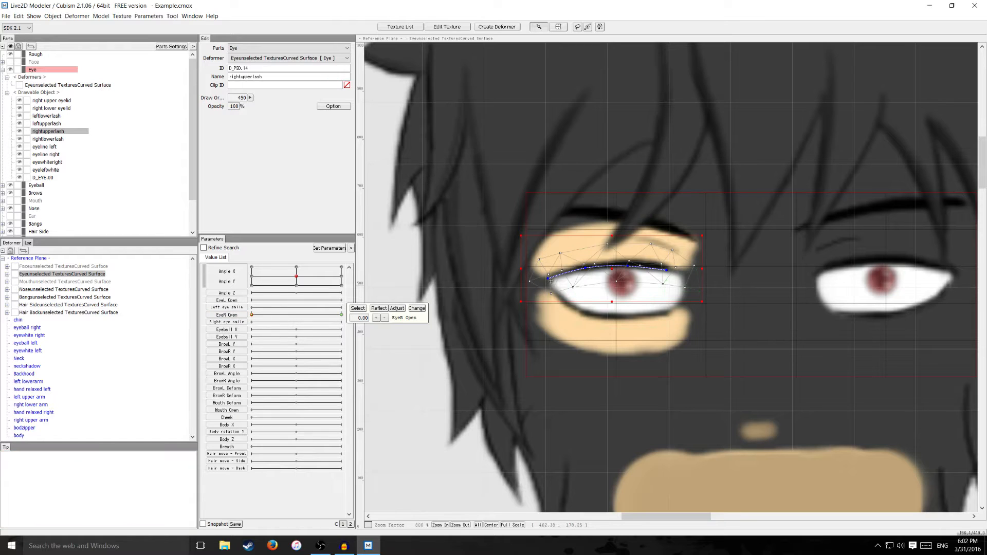
left_click(588, 269)
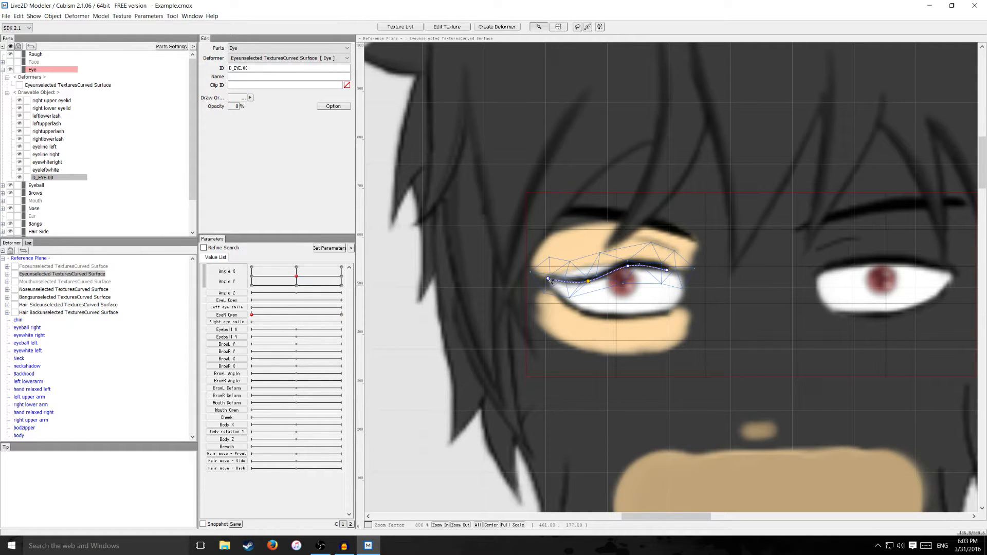
left_click_drag(548, 278, 550, 289)
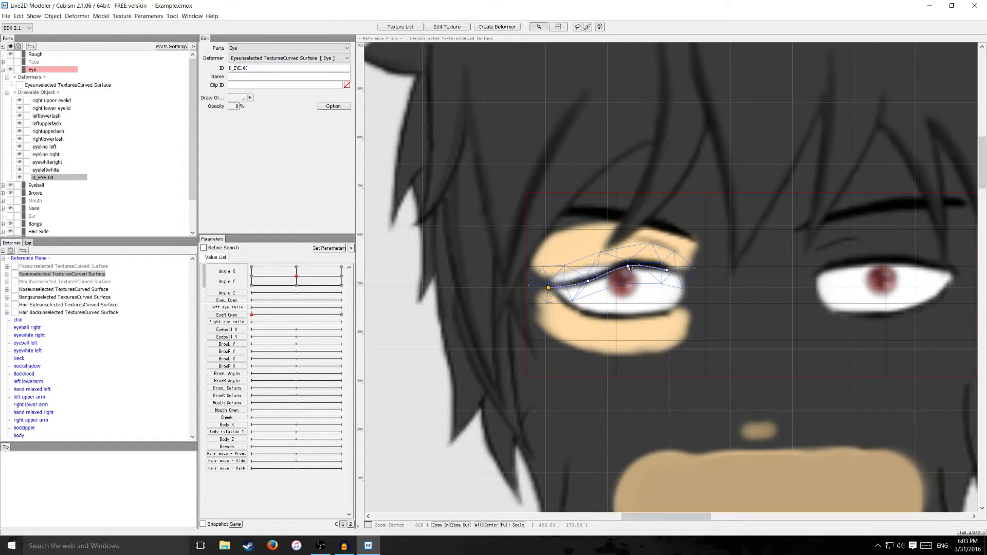
left_click_drag(627, 266, 672, 286)
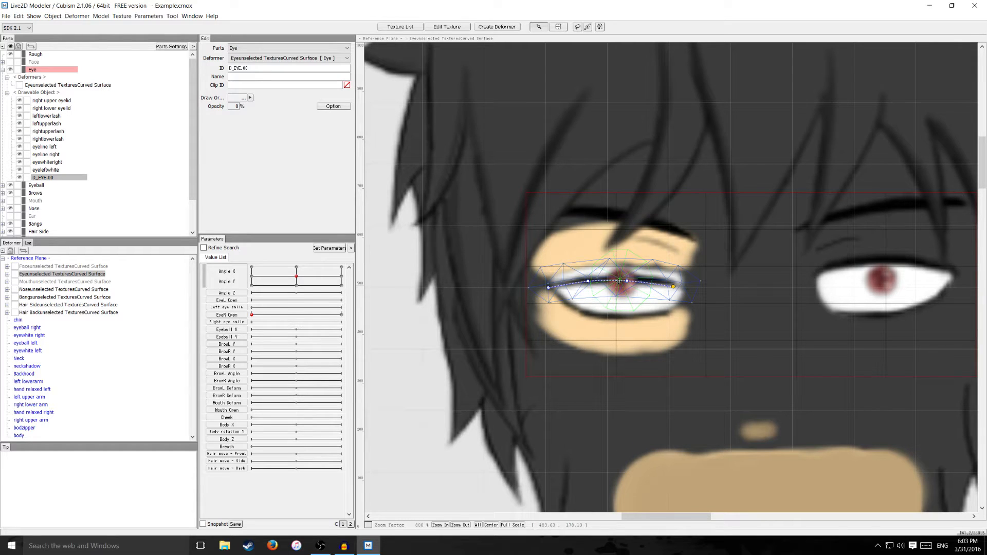
Step: Expand the Eyeball part and set the draw order of eyeball right to 447
left_click(3, 186)
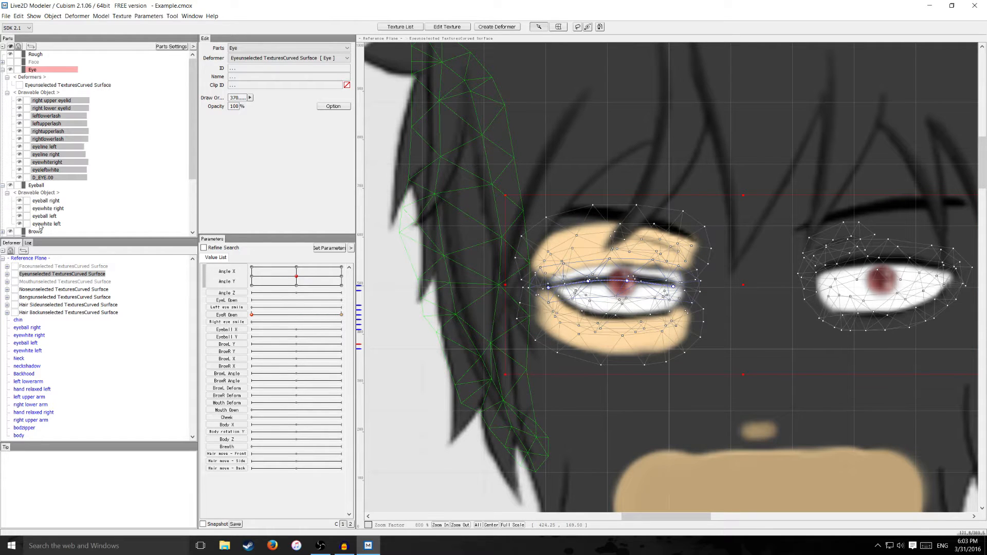
left_click(55, 201)
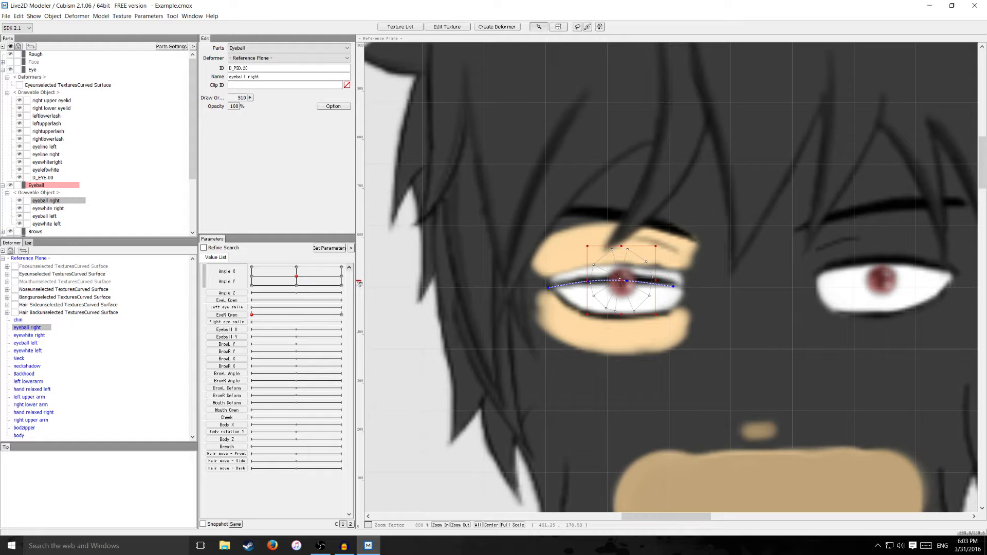
left_click_drag(359, 281, 363, 311)
left_click(383, 266)
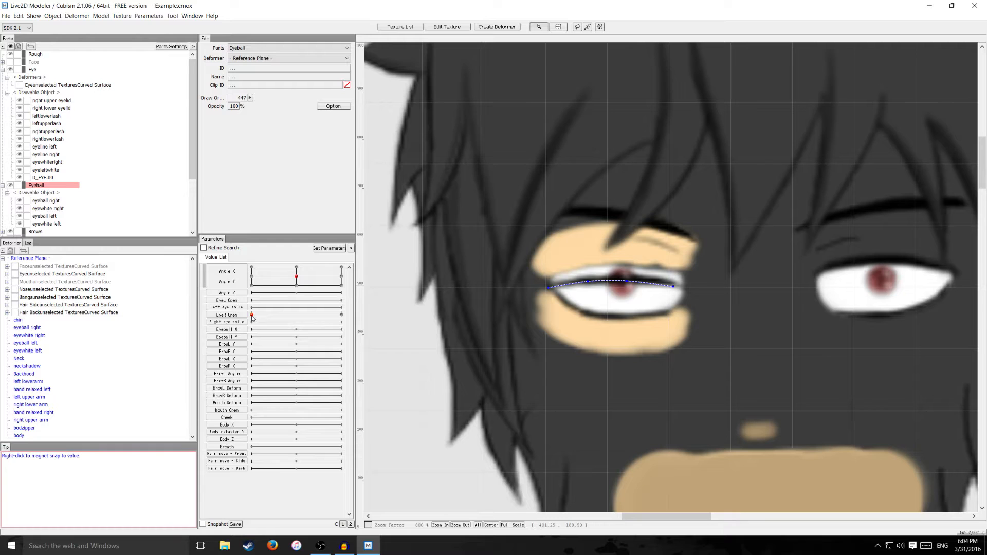
Step: Test the EyeR Open parameter, return it to 0, and hide the D_EYE.00 deform path
mouse_move(251, 315)
left_mouse_down()
mouse_move(366, 316)
mouse_move(251, 318)
left_mouse_up()
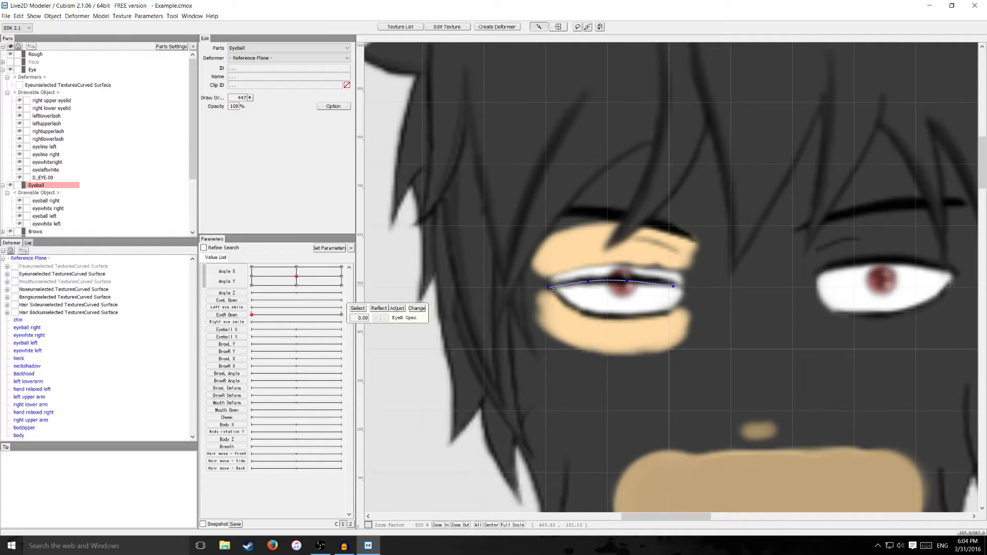
left_click(658, 286)
mouse_move(253, 319)
left_mouse_down()
mouse_move(347, 323)
mouse_move(251, 318)
left_mouse_up()
left_click(20, 178)
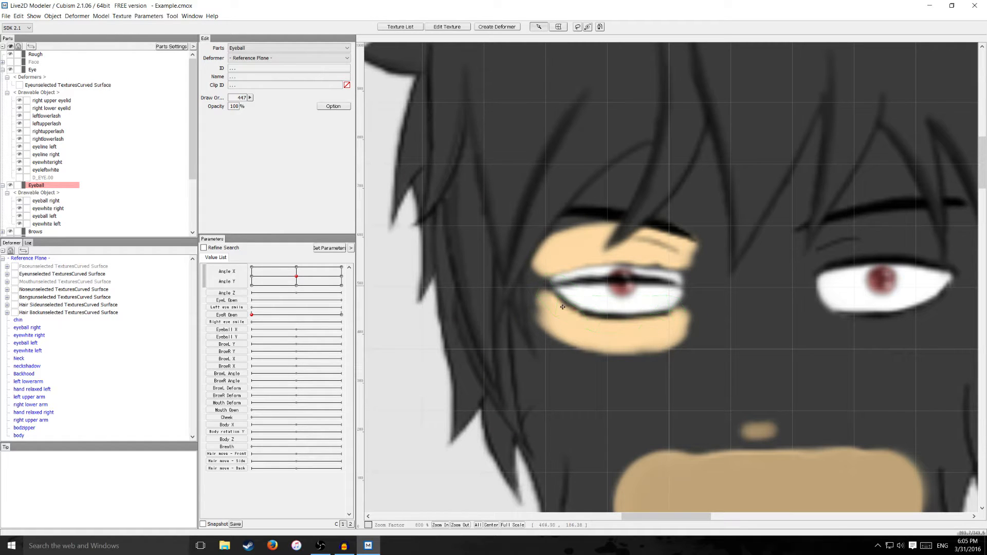
Step: Draw a five-point deform path along the rightlowerlash object, following the curve of the lower lash
left_click(605, 314)
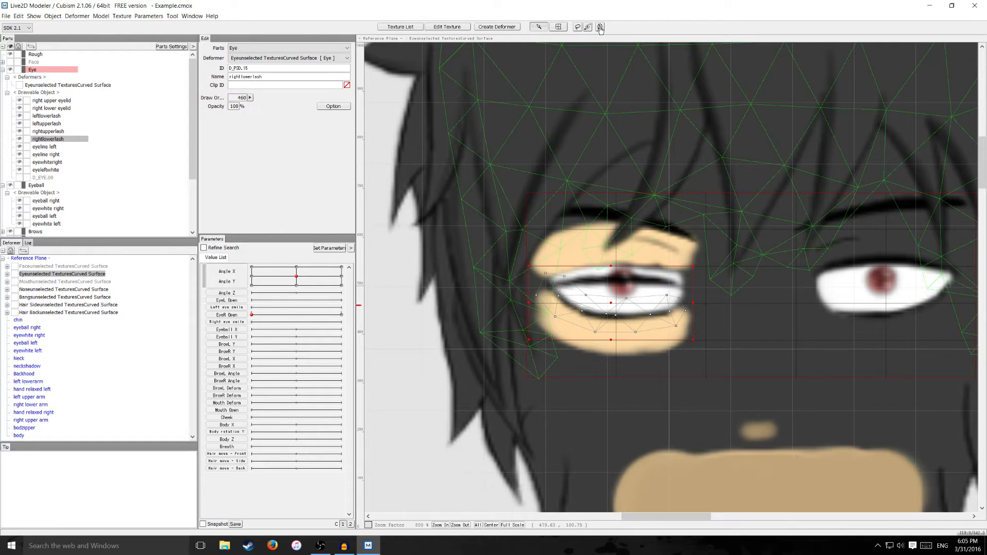
left_click(554, 293)
left_click(578, 309)
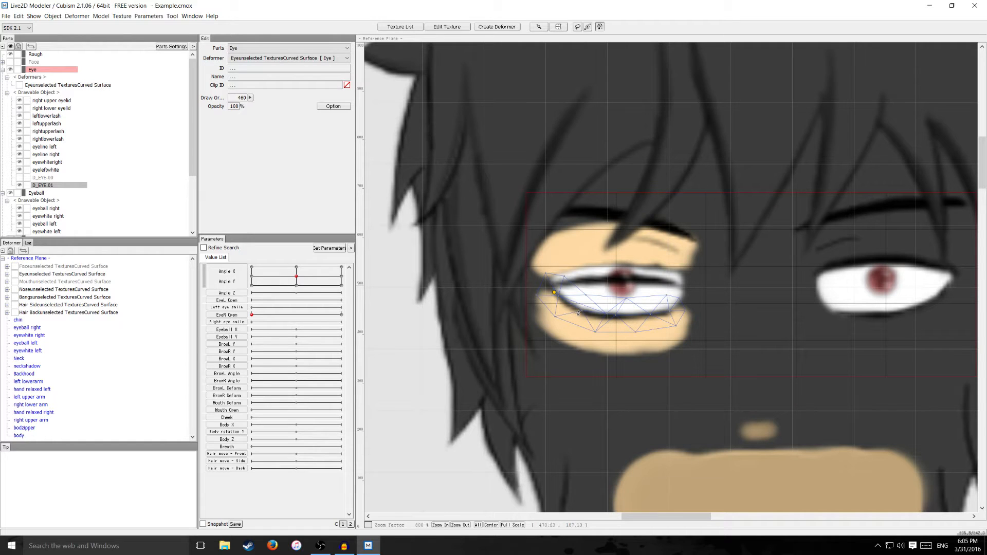
left_click(612, 317)
left_click(644, 317)
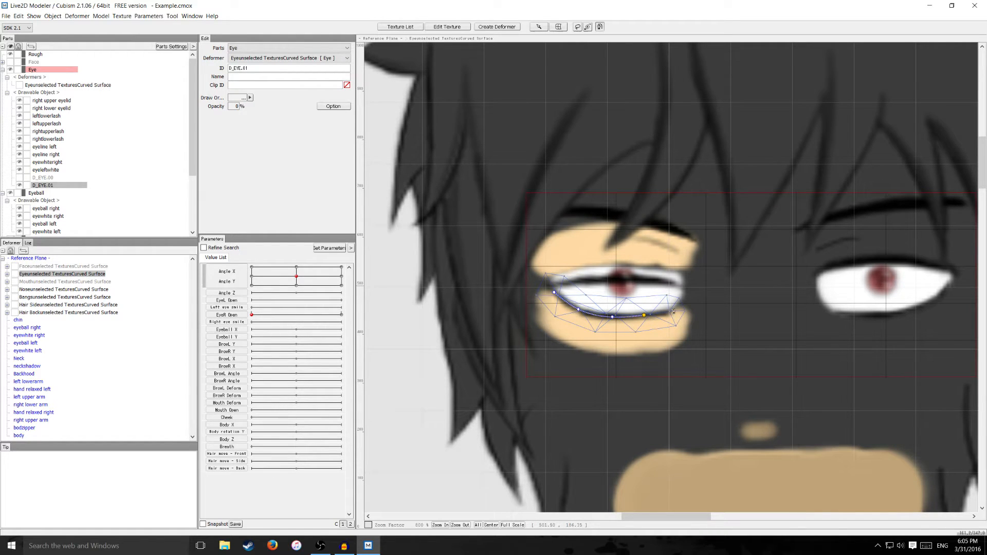
left_click(673, 307)
left_click(538, 26)
Step: Add two keys to the EyeR Open parameter for rightlowerlash
left_click(47, 139)
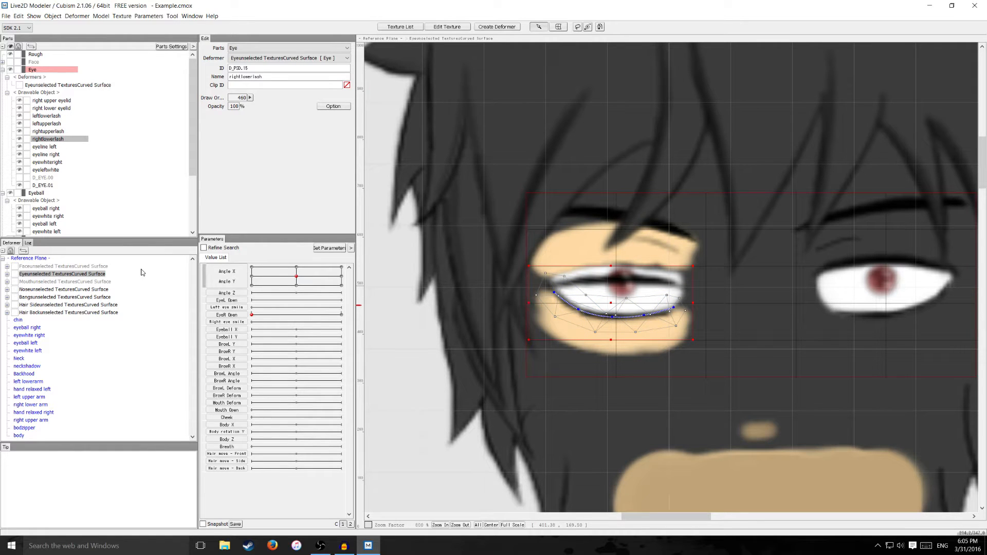
double_click(222, 314)
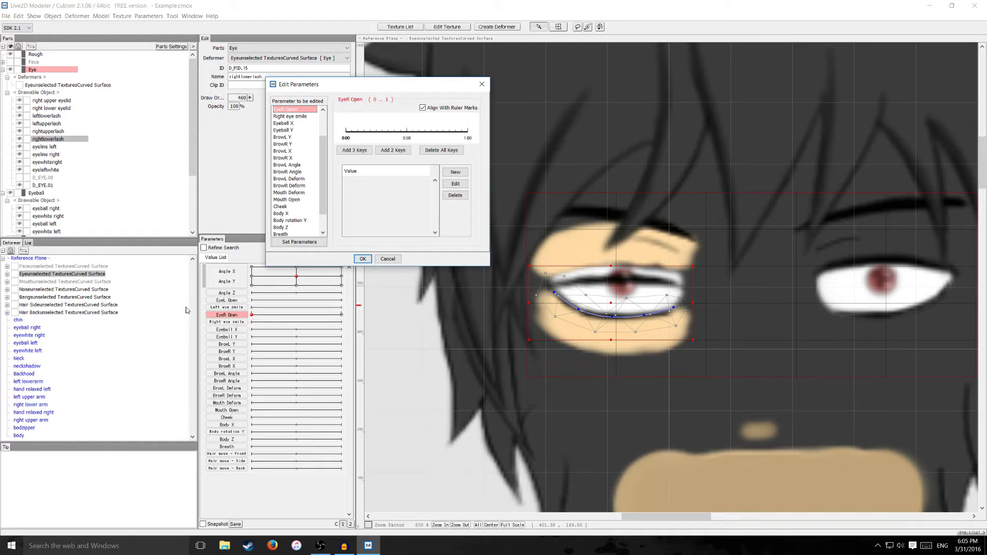
left_click(392, 151)
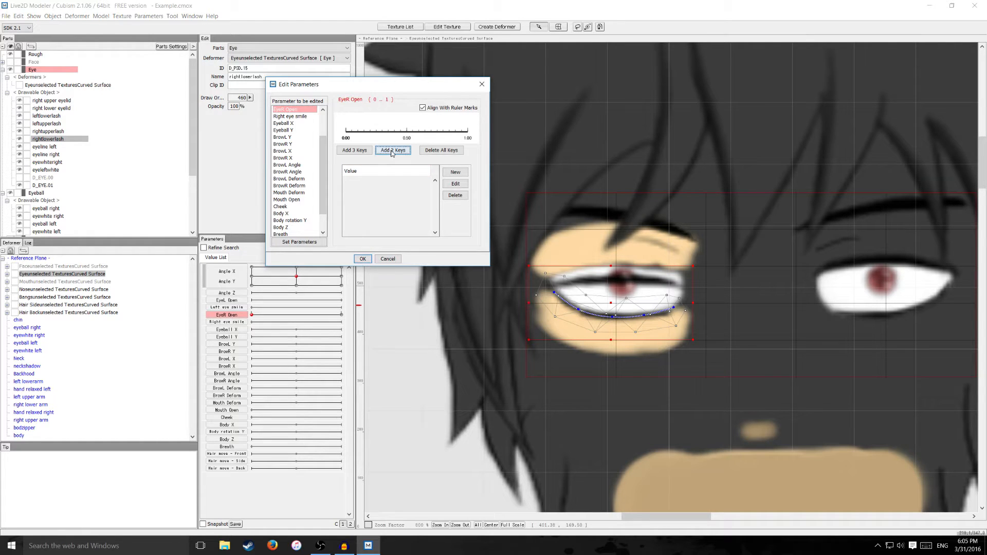
left_click(363, 259)
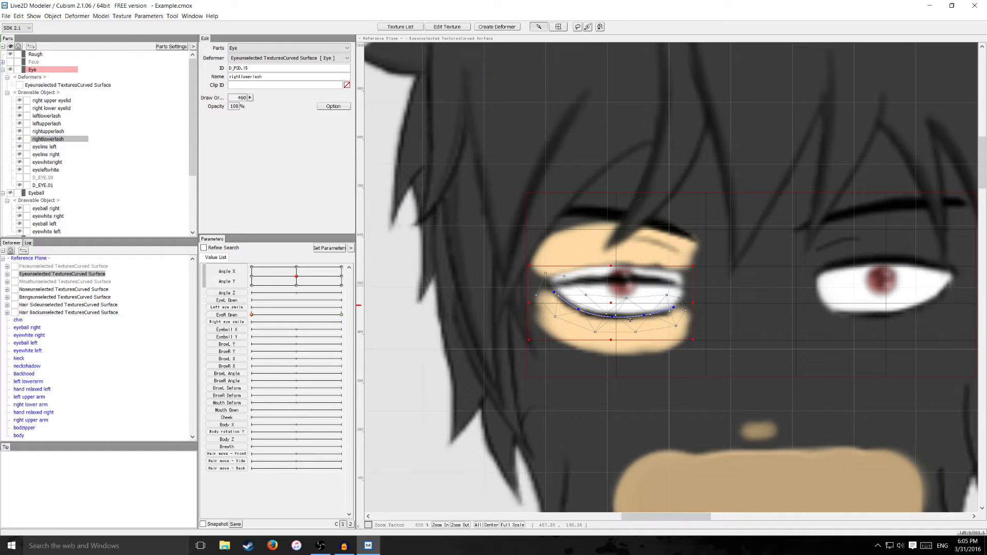
Step: Try to raise the lower lash's path points to the closed upper lash, and undo the point moves
left_click_drag(584, 310, 613, 284)
left_click(553, 285)
left_click_drag(646, 316, 673, 282)
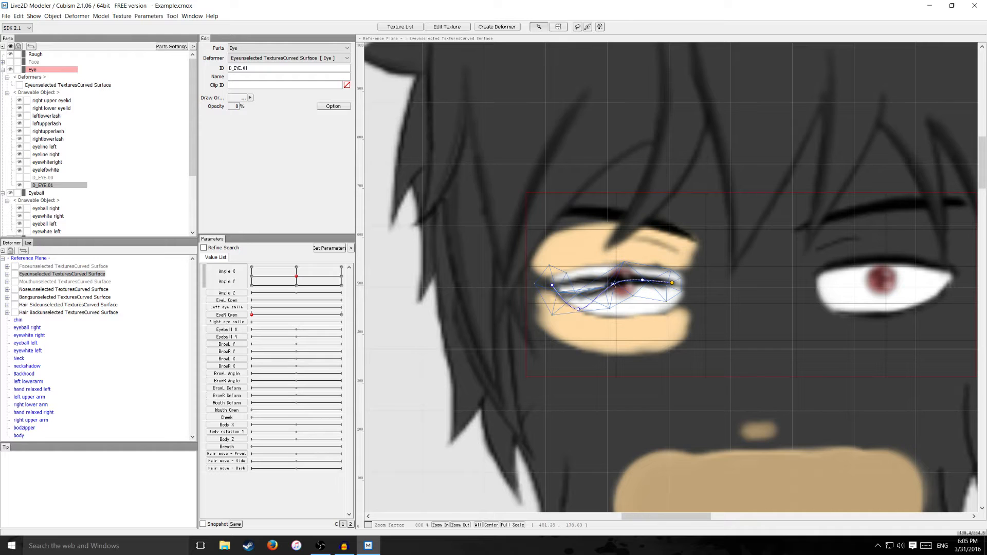
left_click_drag(613, 282, 611, 281)
left_click_drag(579, 310, 576, 340)
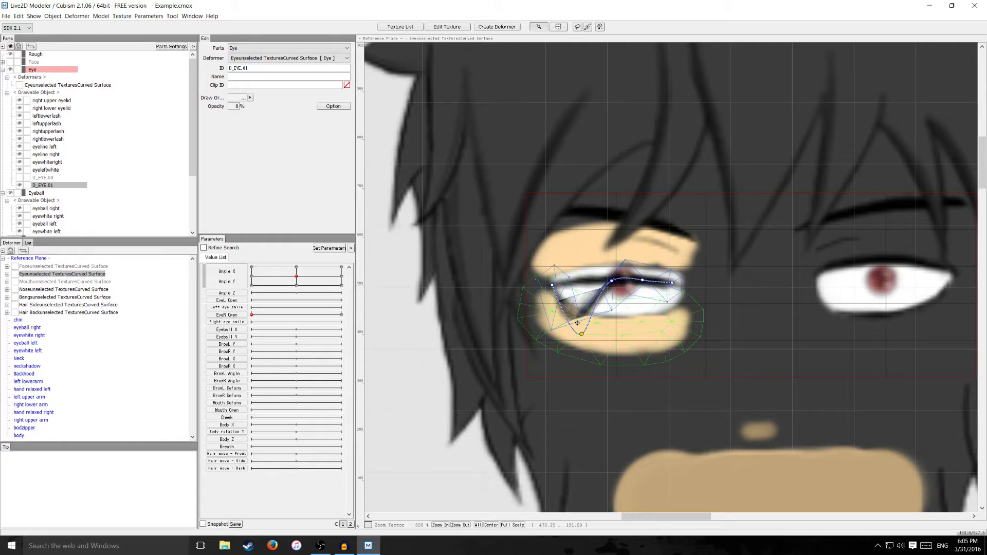
key("ctrl+z")
key("ctrl+z")
key("ctrl+z")
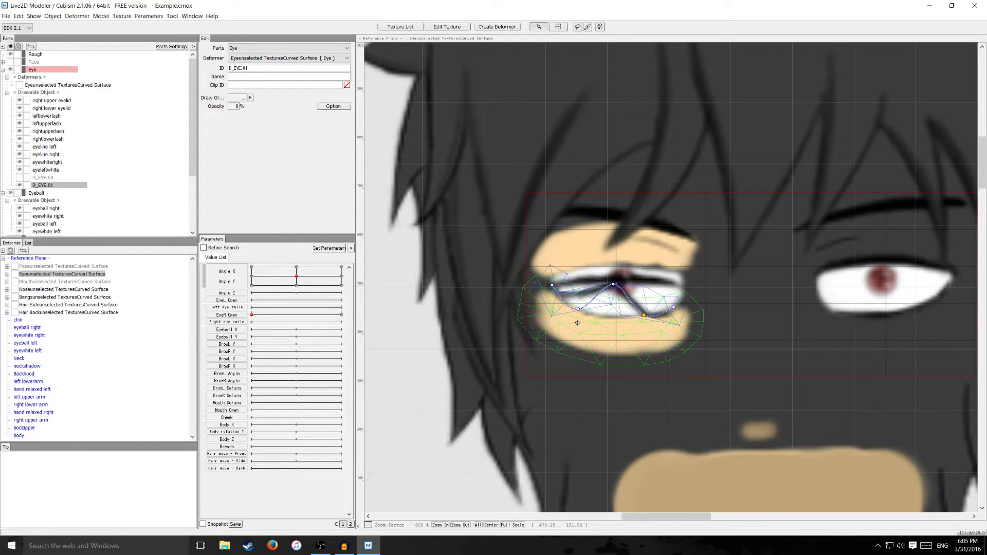
left_click(577, 324)
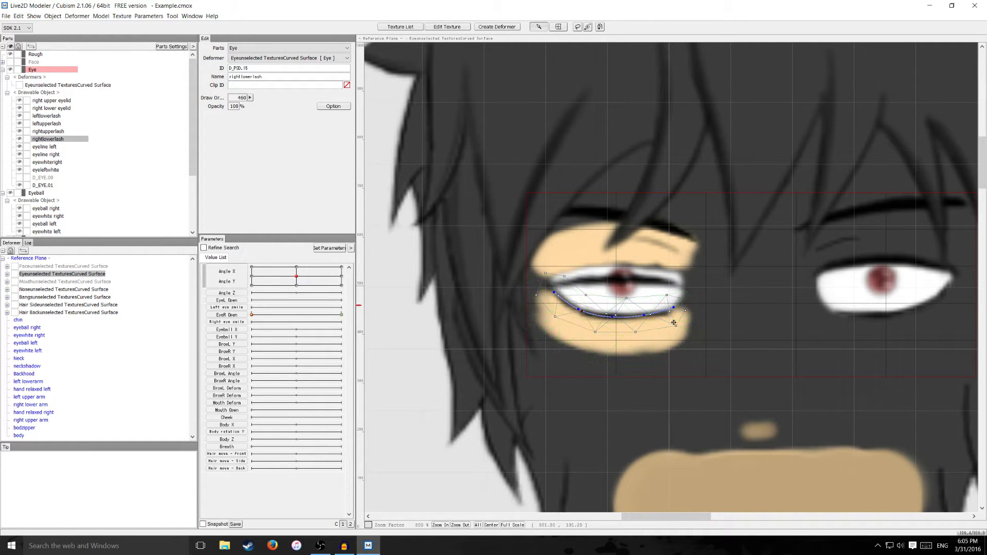
Step: Raise all five points of the rightlowerlash deform path to the closed upper lash line with EyeR Open at 0
scroll(567, 310, "up", 2)
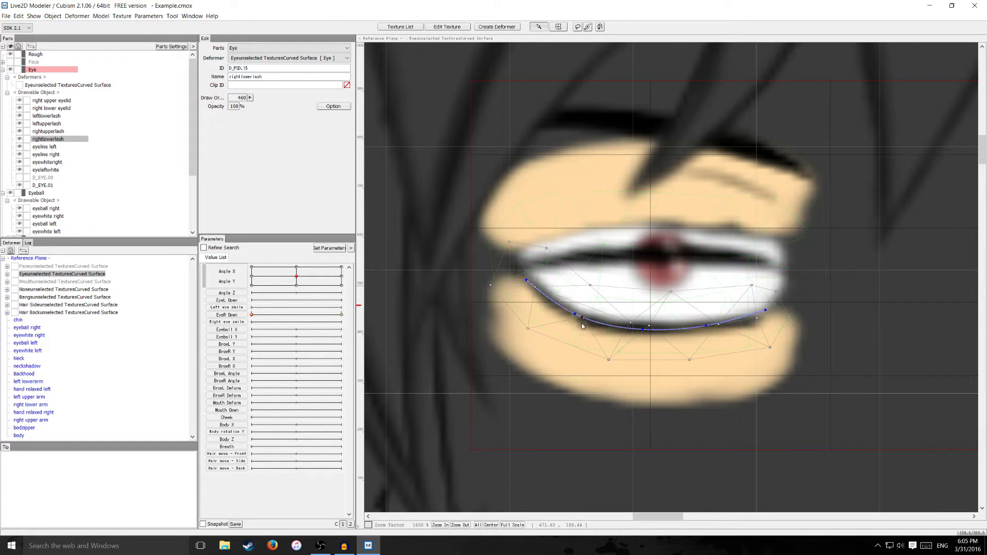
left_click(580, 316)
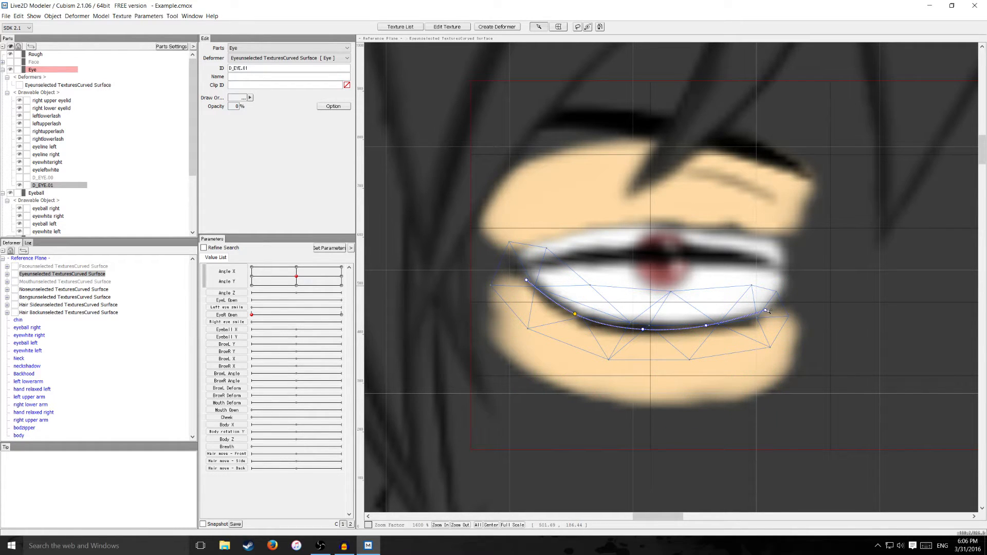
left_click_drag(766, 311, 765, 268)
left_click_drag(707, 327, 717, 268)
left_click_drag(644, 329, 652, 269)
left_click_drag(575, 314, 578, 255)
left_click_drag(526, 280, 520, 267)
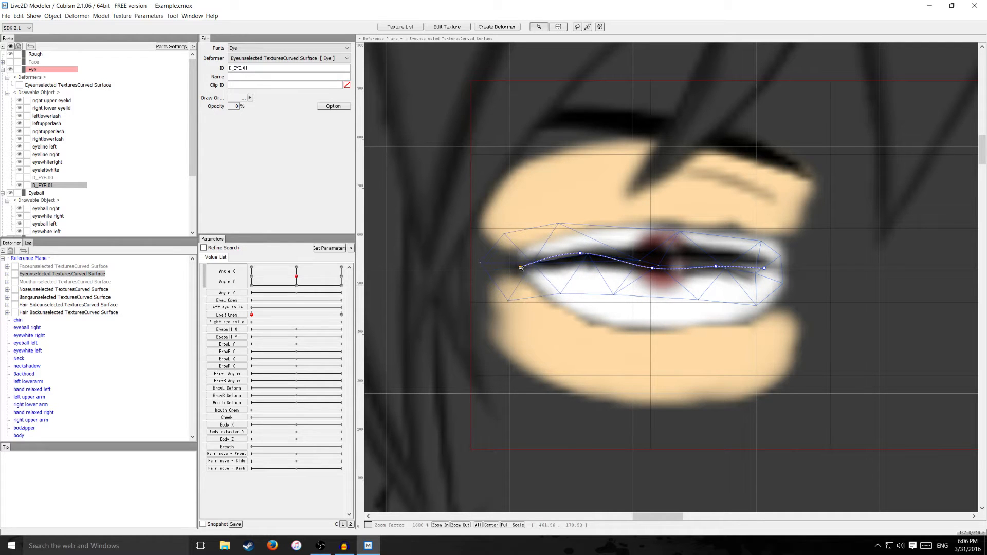
Step: Fine-tune the middle and outer points of the lower lash path so it follows the closed upper lash's curve
left_click_drag(653, 272, 654, 265)
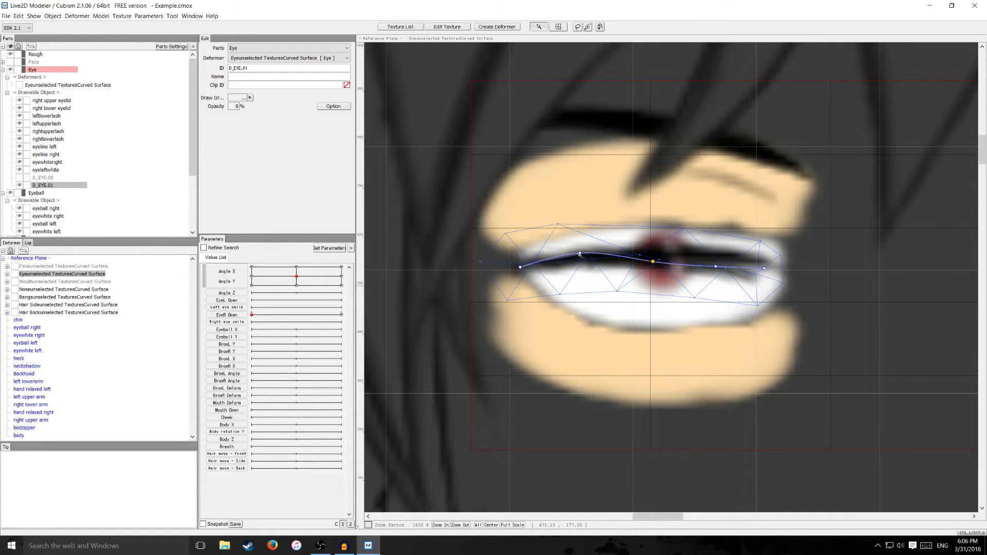
left_click_drag(579, 254, 580, 259)
scroll(678, 300, "down", 2)
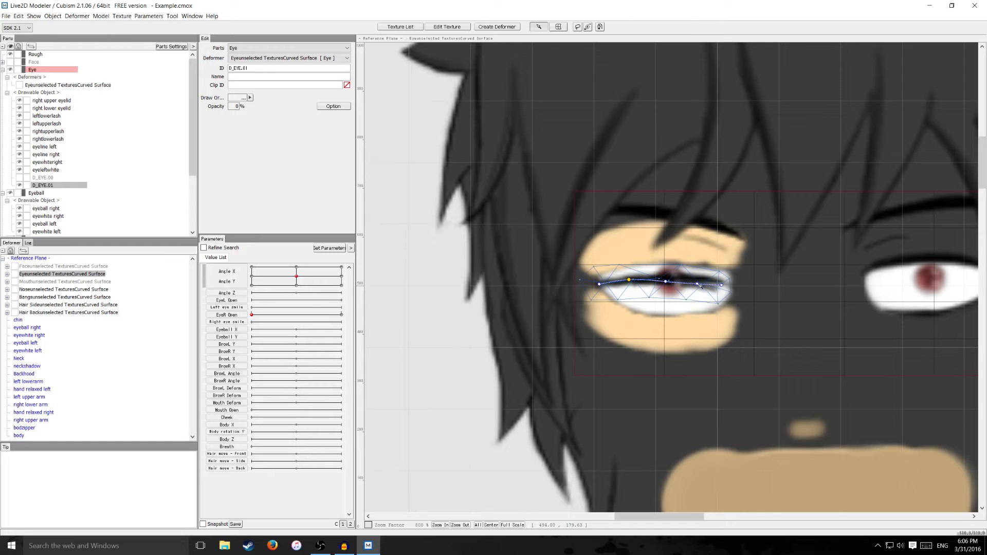
left_click_drag(699, 284, 631, 279)
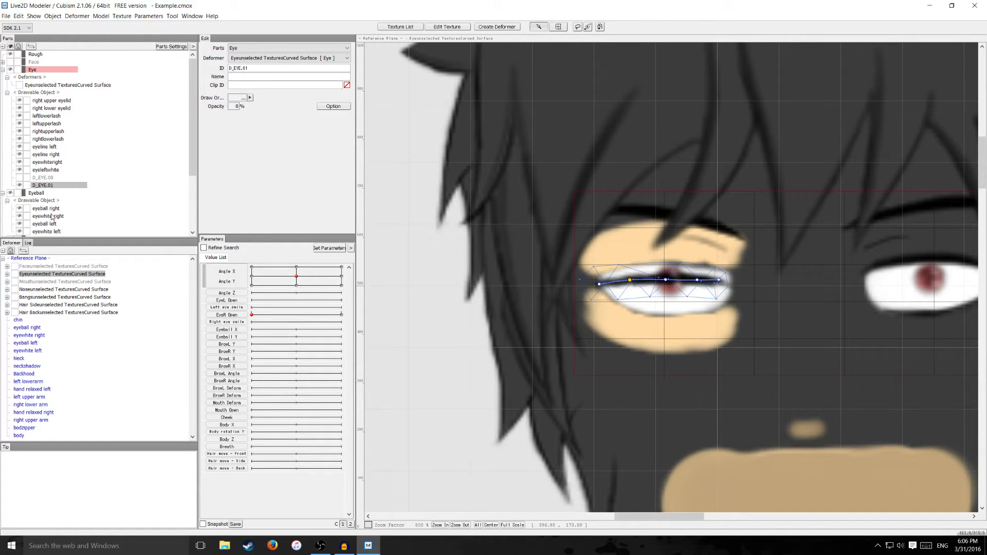
Step: Hide the D_EYE.01 deform path and set EyeR Open to 1
left_click(20, 186)
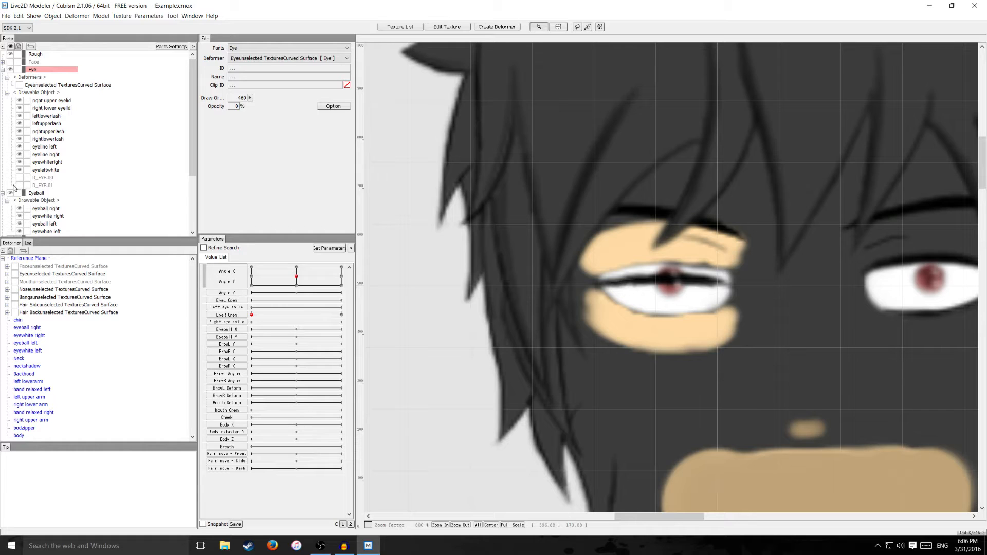
left_click(19, 186)
left_click(20, 185)
left_click_drag(252, 315, 345, 325)
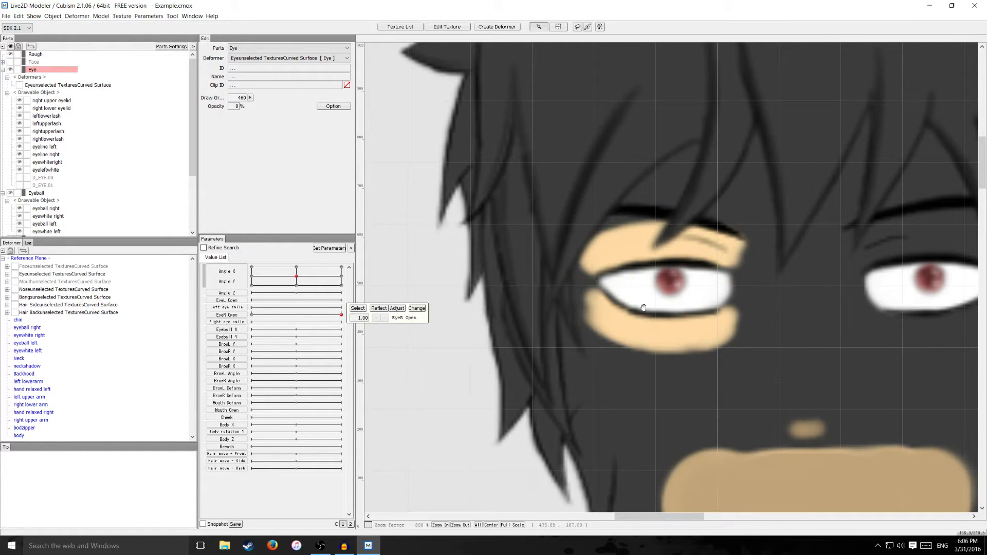
left_click_drag(627, 310, 517, 352)
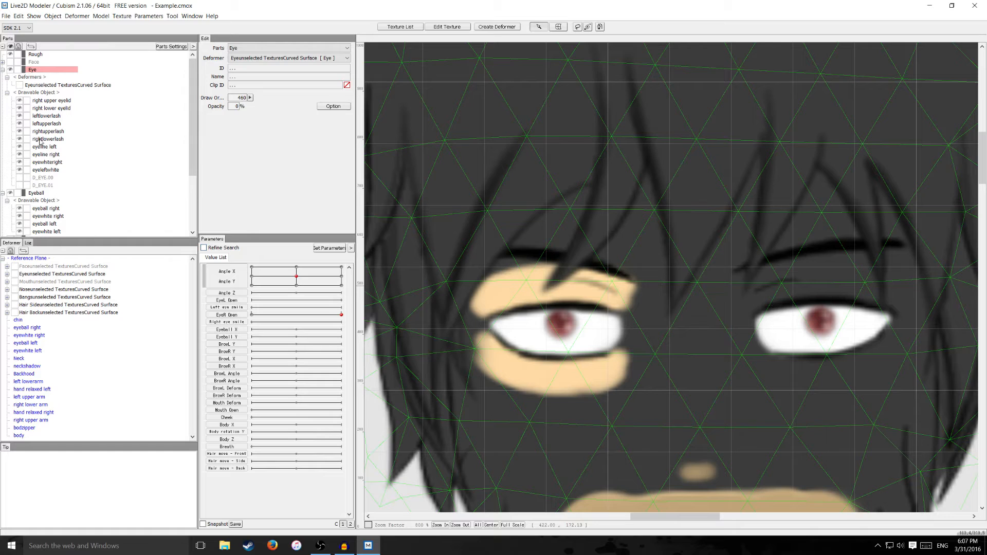
Step: Add two keys, 0 and 1, to the EyeR Open parameter for the right upper eyelid object
left_click(51, 101)
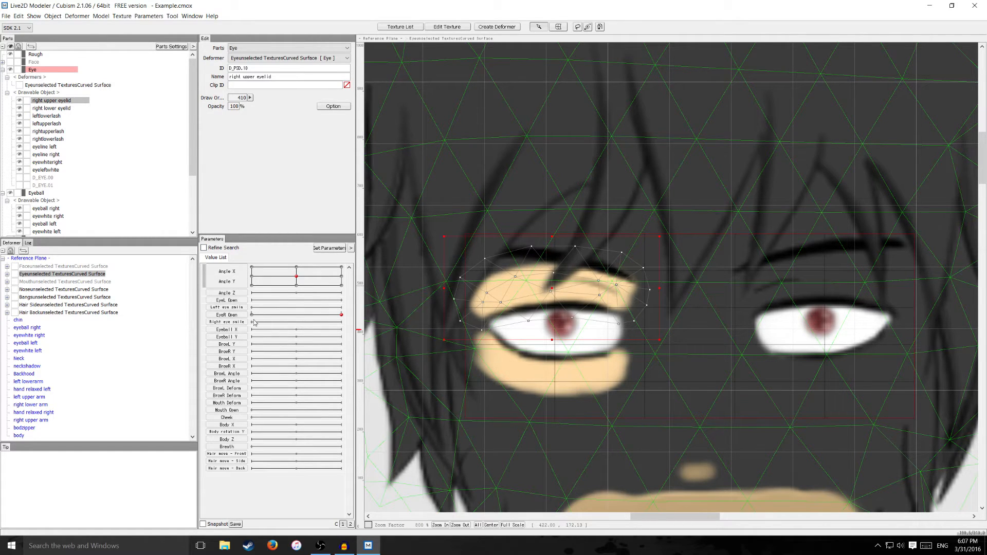
left_click(229, 315)
double_click(230, 317)
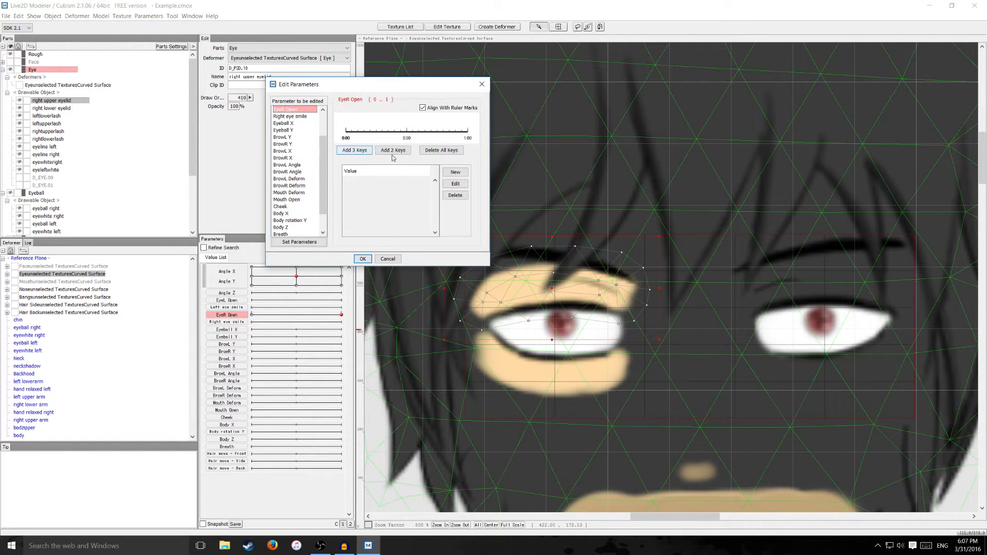
left_click(393, 150)
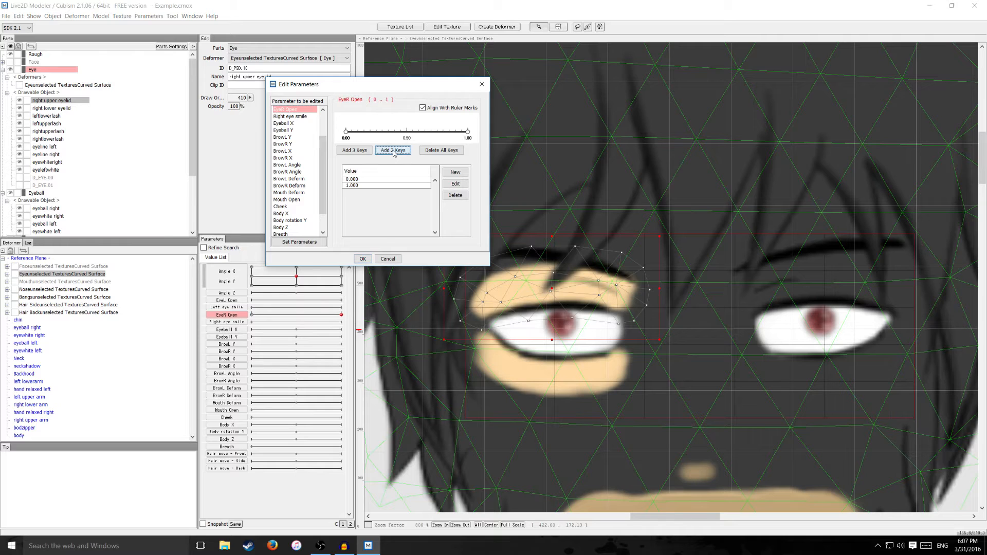
left_click(366, 257)
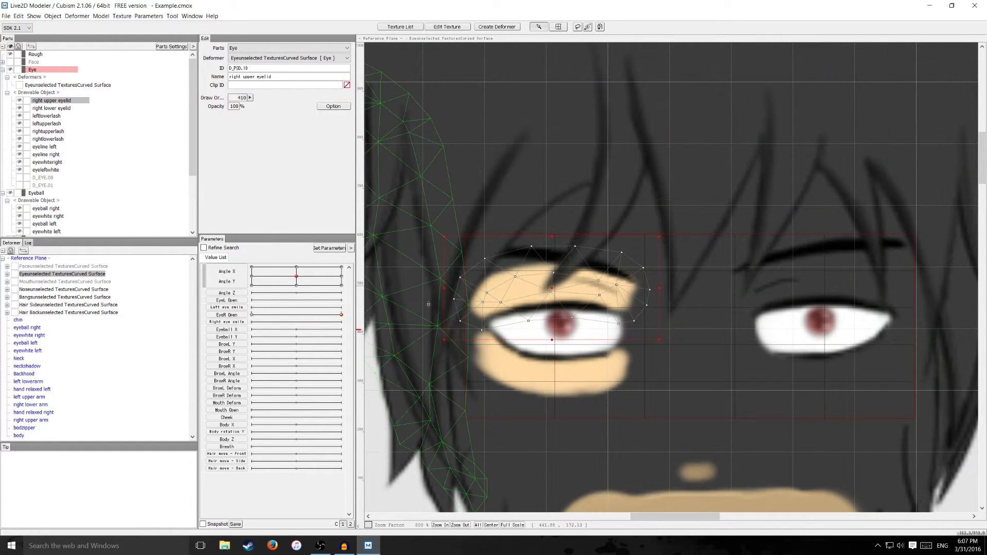
Step: Draw a four-point deform path arching across the right upper eyelid from its outer to its inner end
left_click(602, 27)
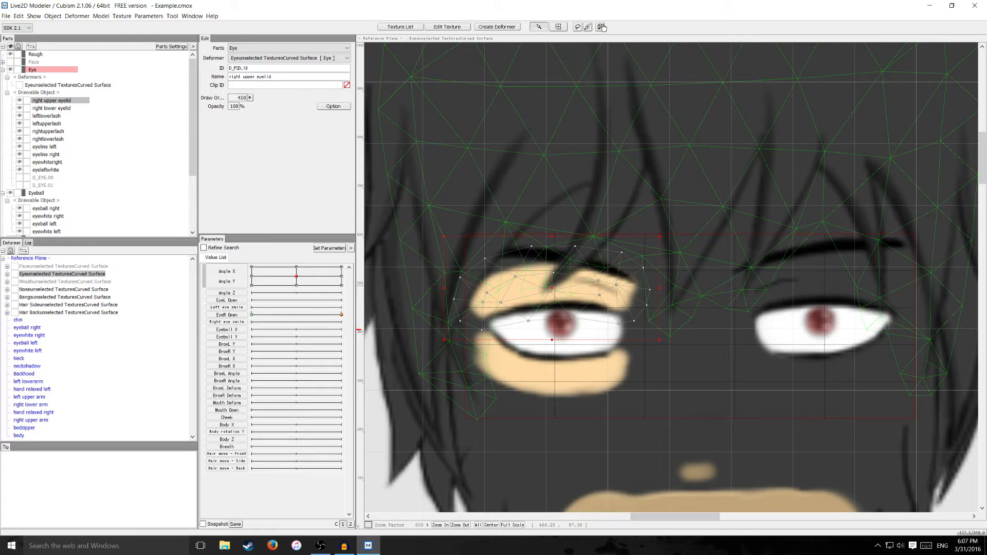
left_click(601, 26)
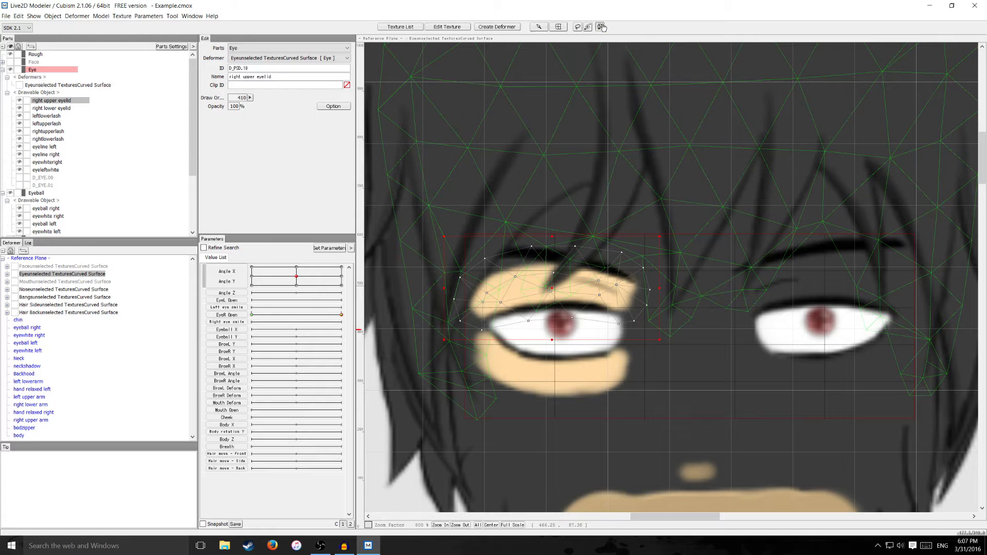
left_click(471, 310)
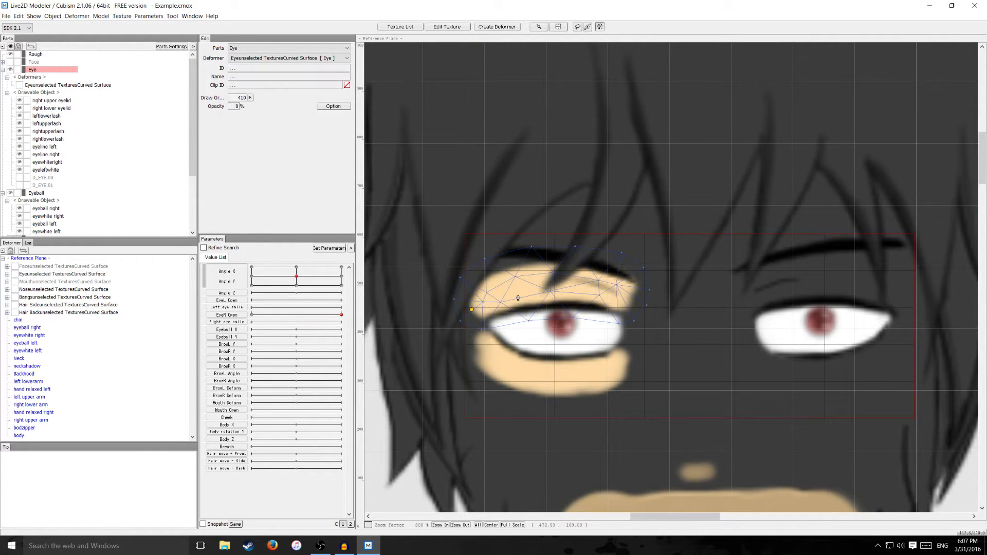
left_click(521, 289)
left_click(580, 290)
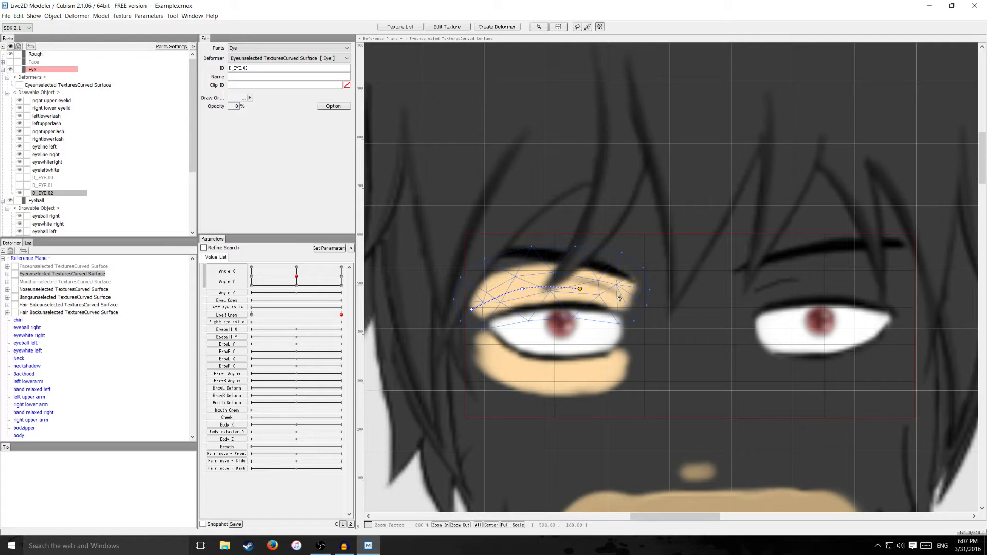
left_click(630, 301)
Step: Set EyeR Open to 0 and move the four points of the right upper eyelid's path down toward the closed lash
left_click(47, 102)
scroll(562, 286, "up", 2)
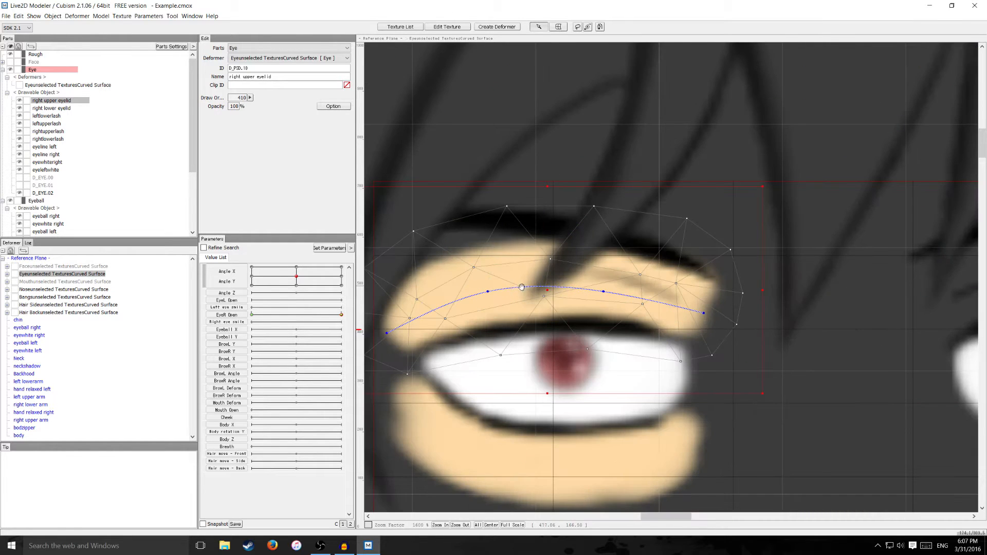
left_click_drag(522, 288, 575, 267)
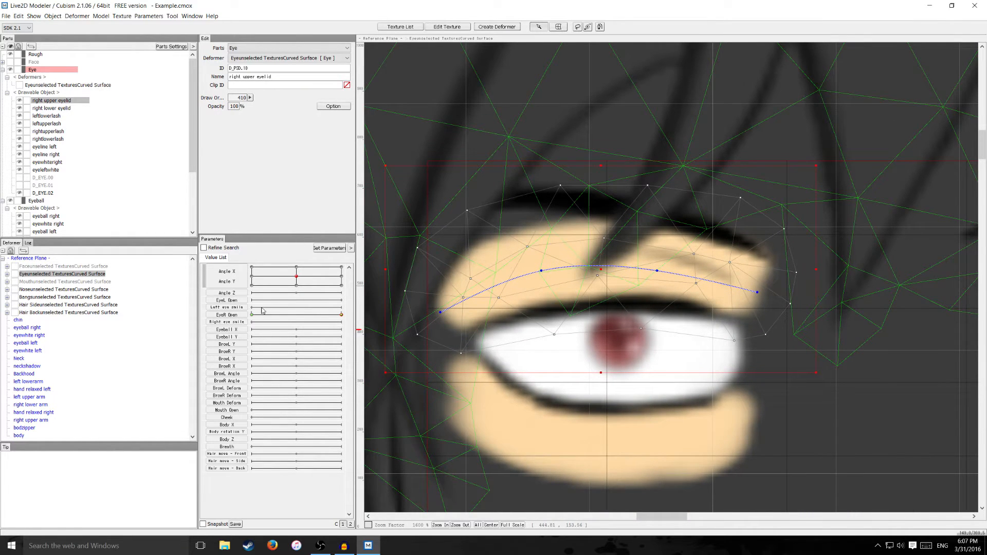
left_click_drag(341, 314, 215, 319)
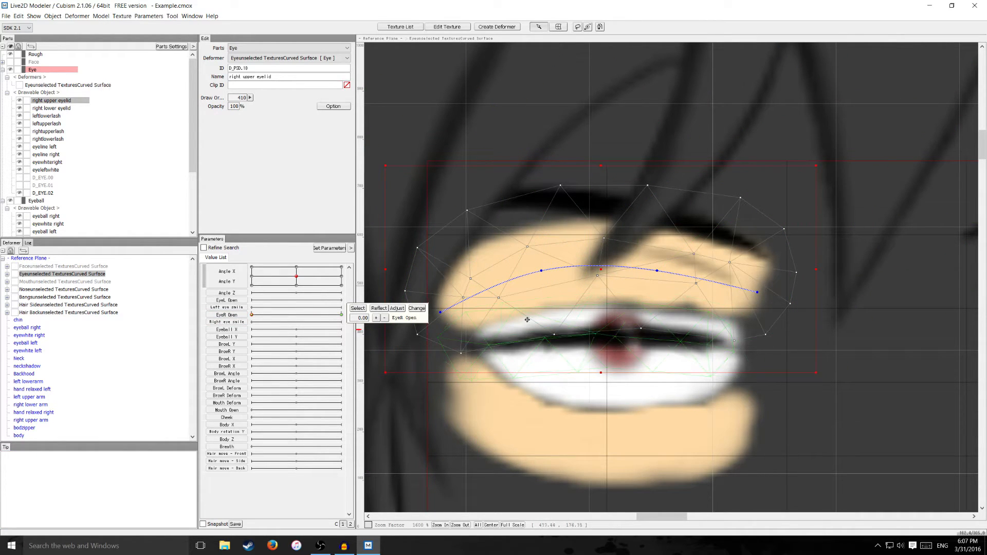
left_click_drag(443, 313, 451, 332)
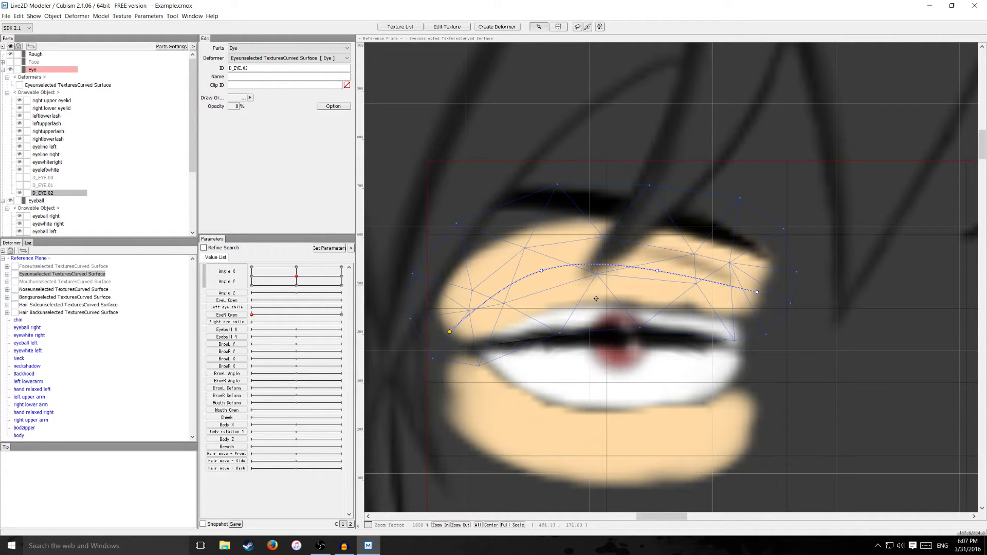
left_click_drag(542, 274, 550, 290)
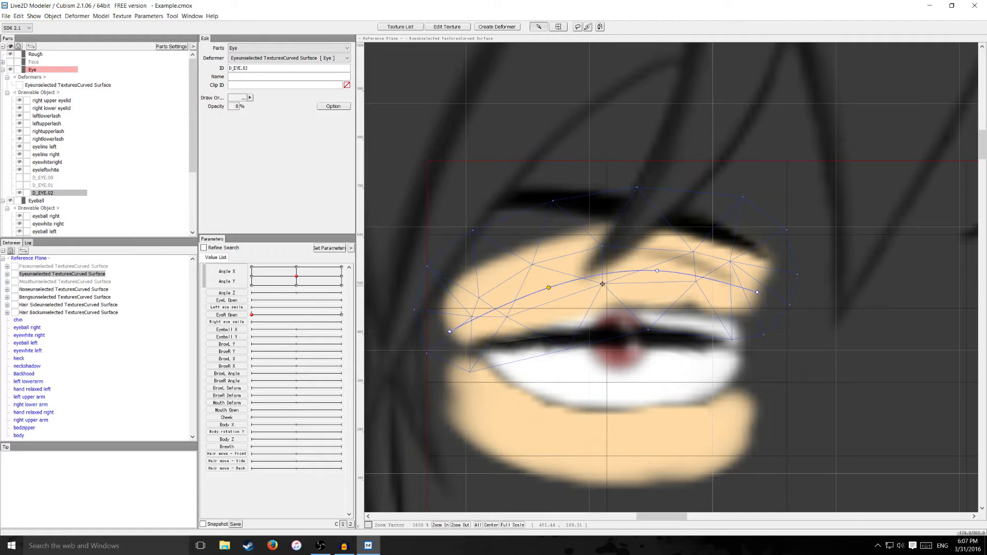
left_click_drag(662, 272, 662, 296)
left_click_drag(550, 288, 550, 295)
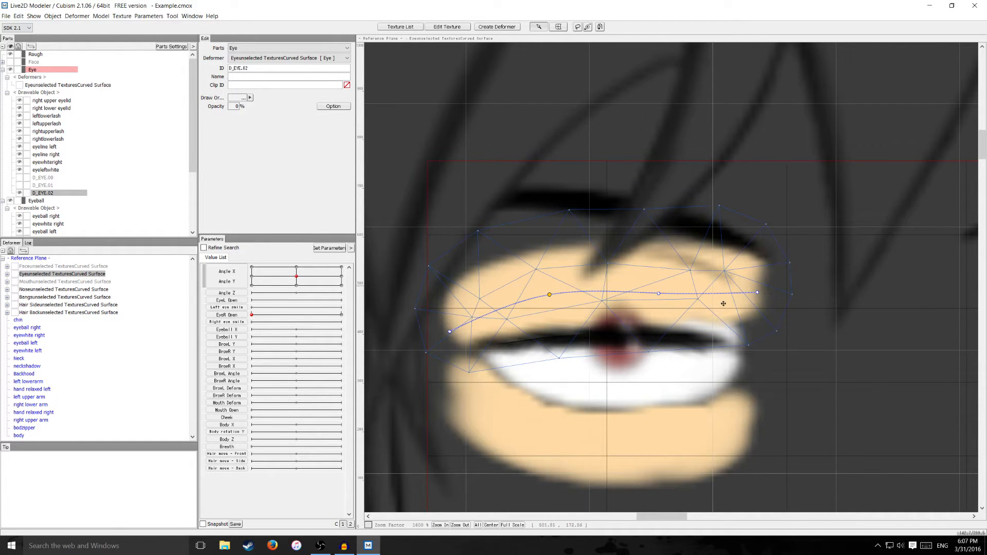
left_click_drag(759, 295, 746, 325)
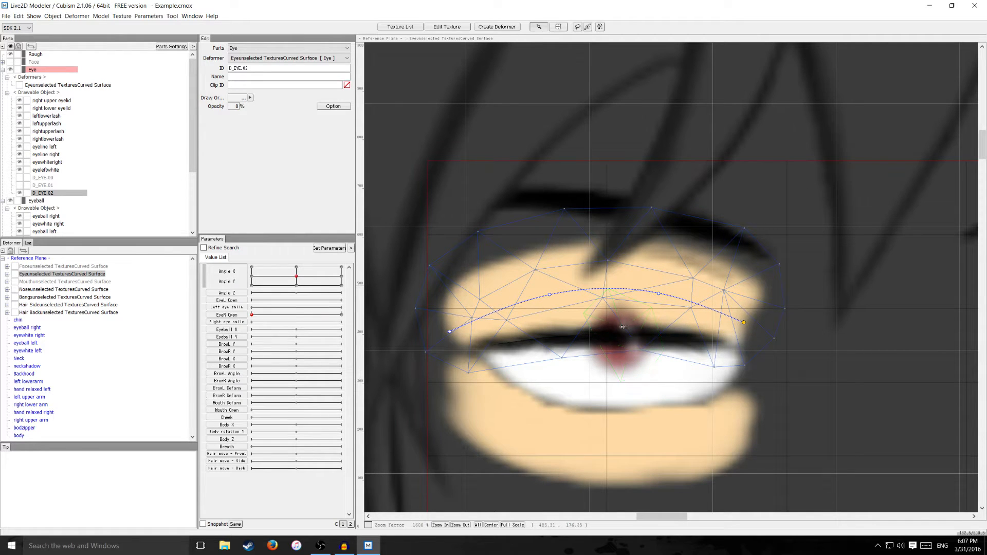
left_click_drag(748, 324, 758, 327)
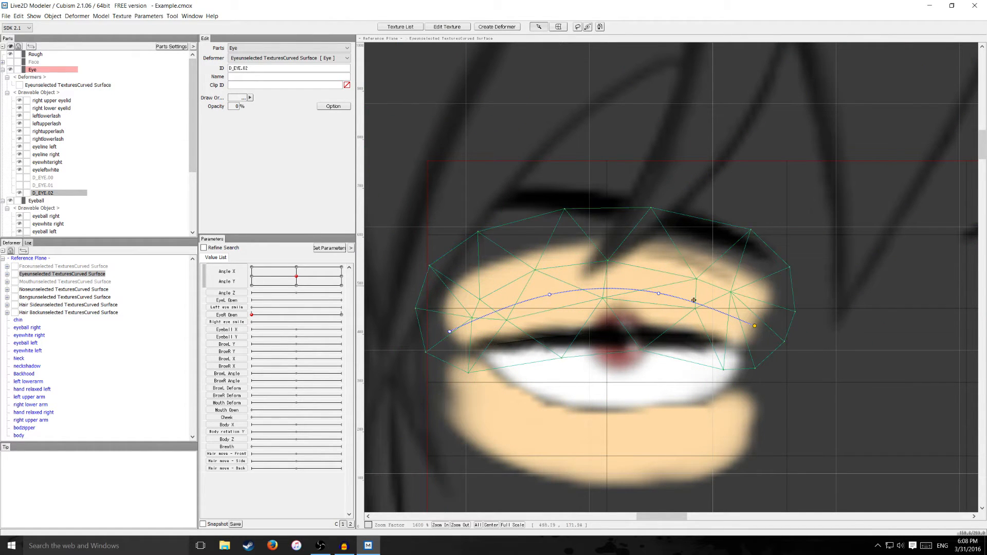
Step: Set the draw order of the eyeball right object to 405 so it sits behind the upper eyelid
left_click_drag(195, 149, 193, 202)
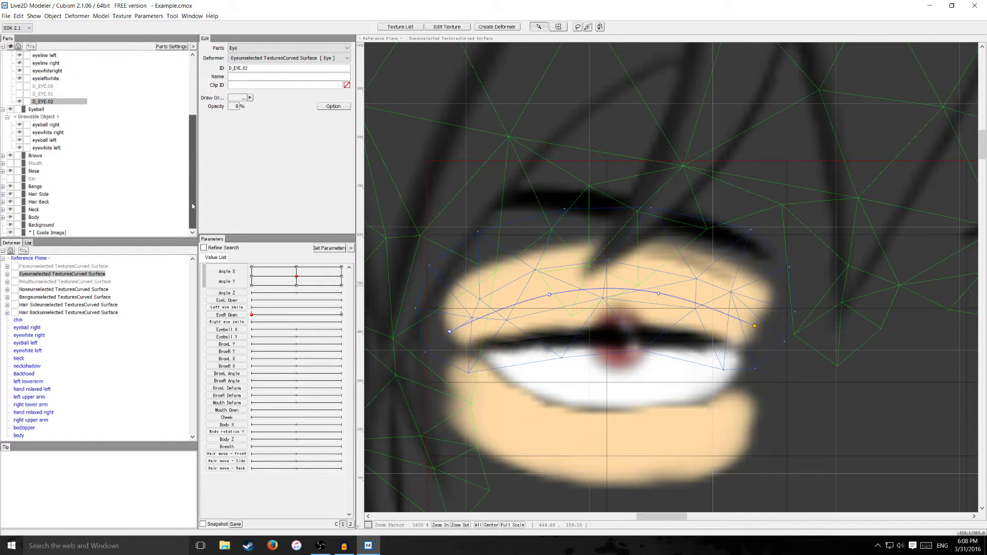
left_click(54, 126)
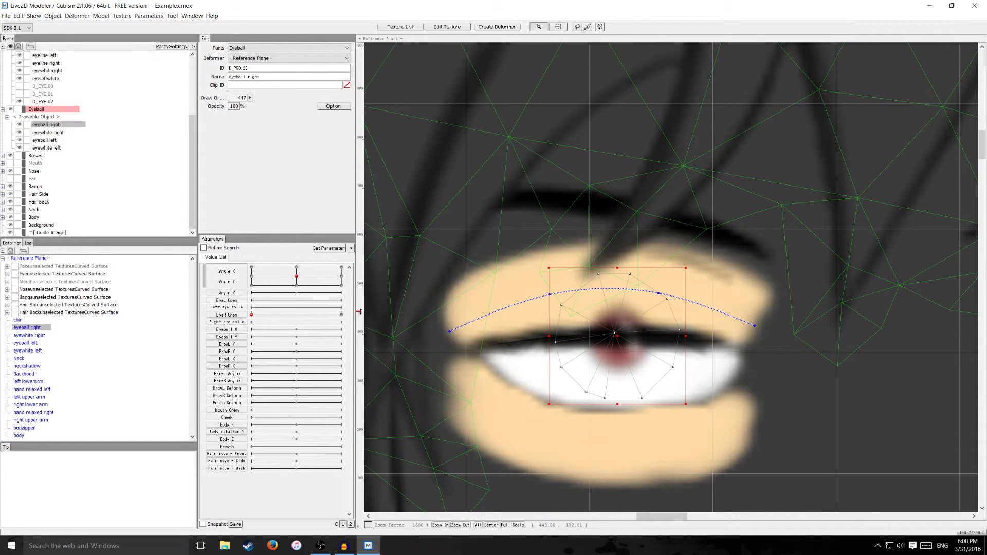
left_click_drag(360, 311, 360, 313)
left_click_drag(363, 327, 362, 333)
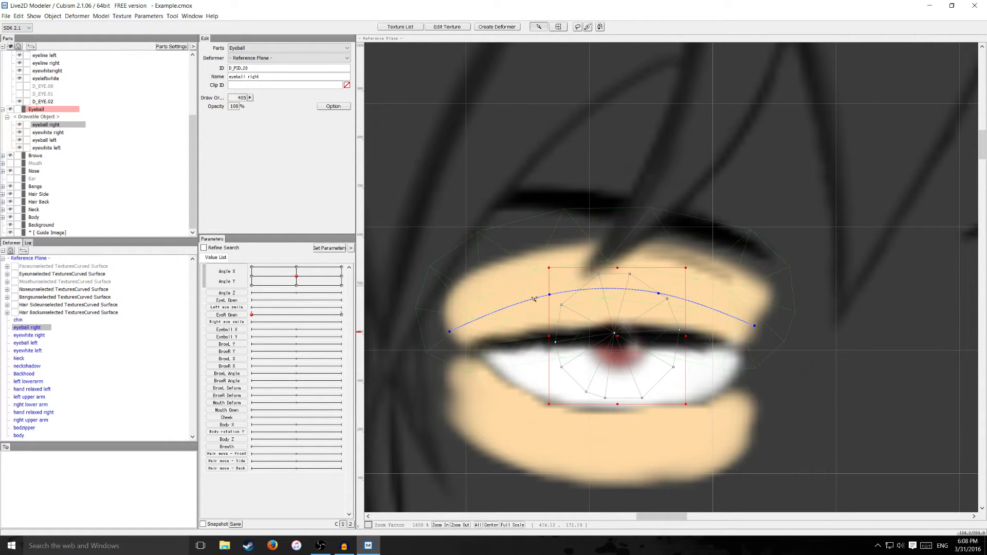
Step: Lower the two middle points of the right upper eyelid's path slightly to flatten its curve over the closed eye
scroll(94, 138, "up", 3)
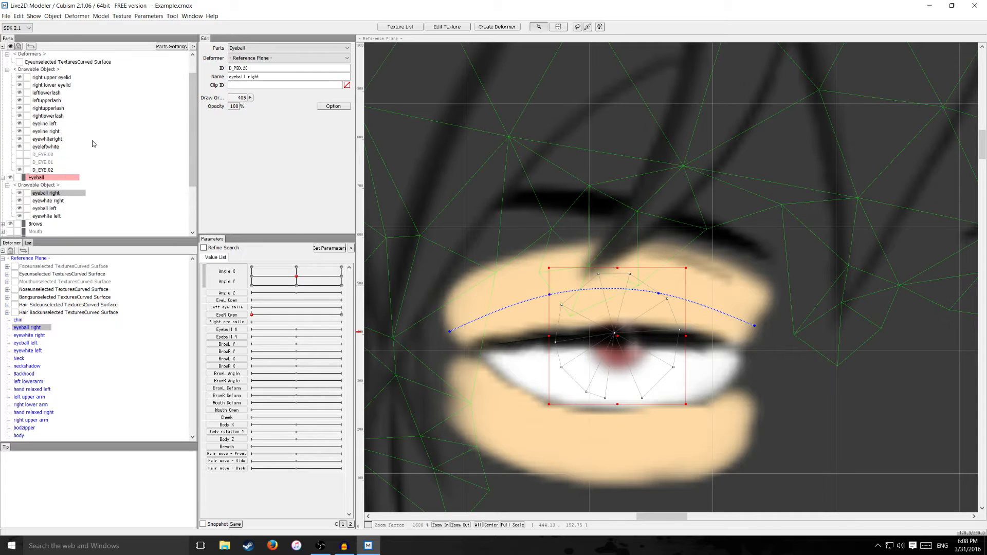
scroll(93, 144, "up", 1)
left_click(48, 107)
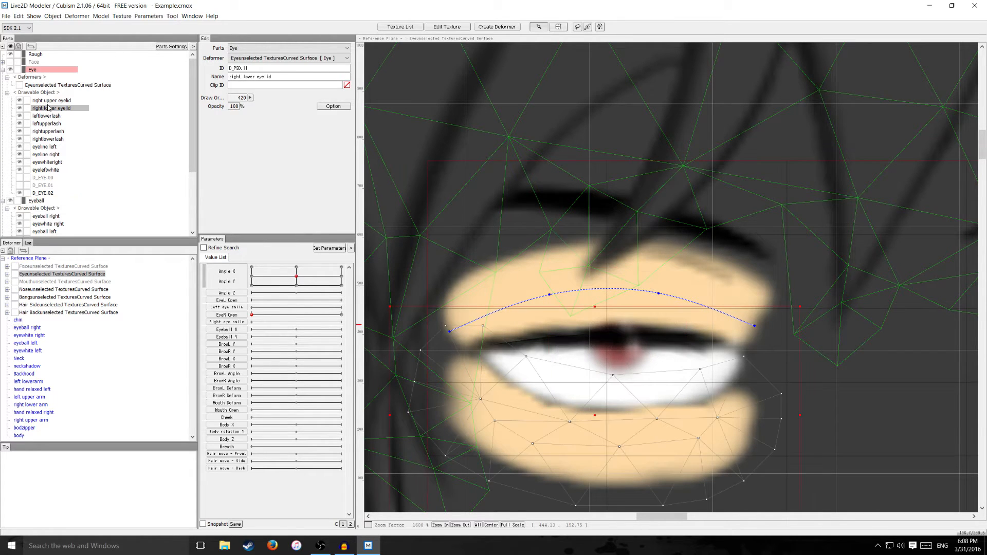
left_click(50, 102)
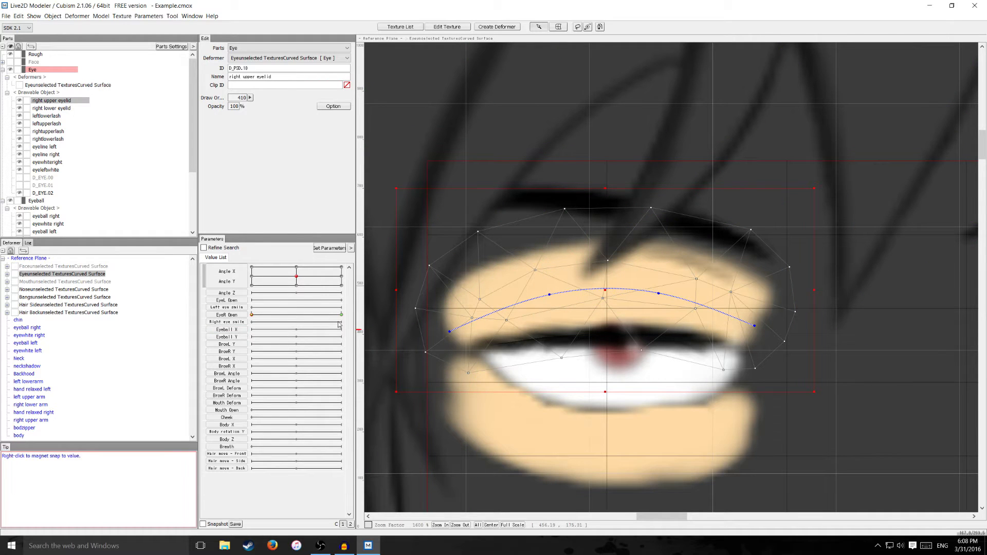
left_click(551, 300)
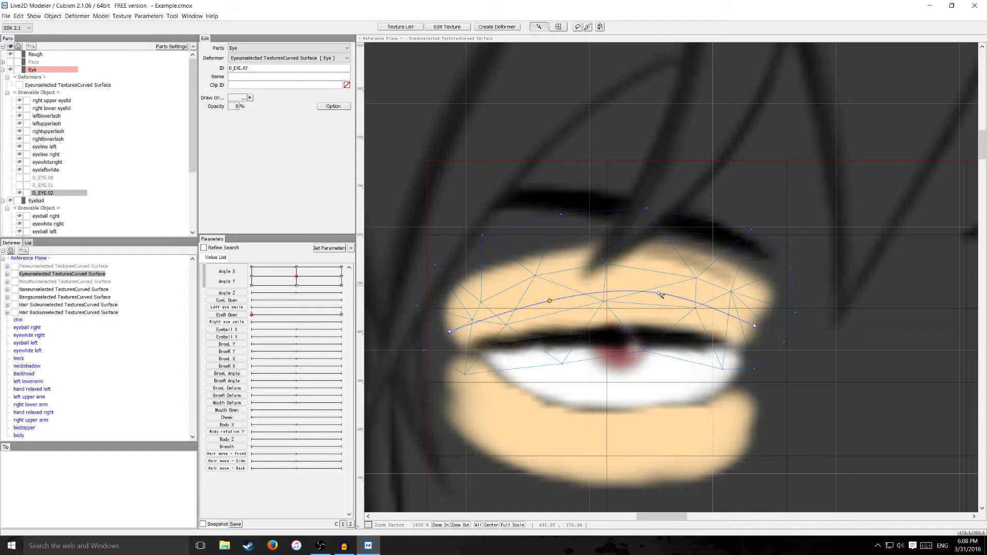
left_click_drag(659, 294, 661, 303)
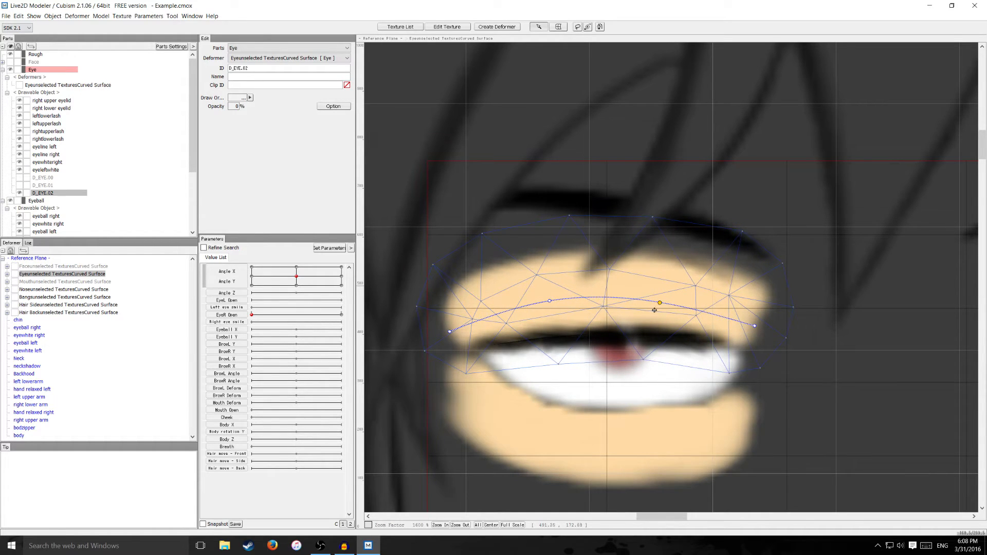
scroll(555, 407, "down", 2)
scroll(555, 407, "up", 1)
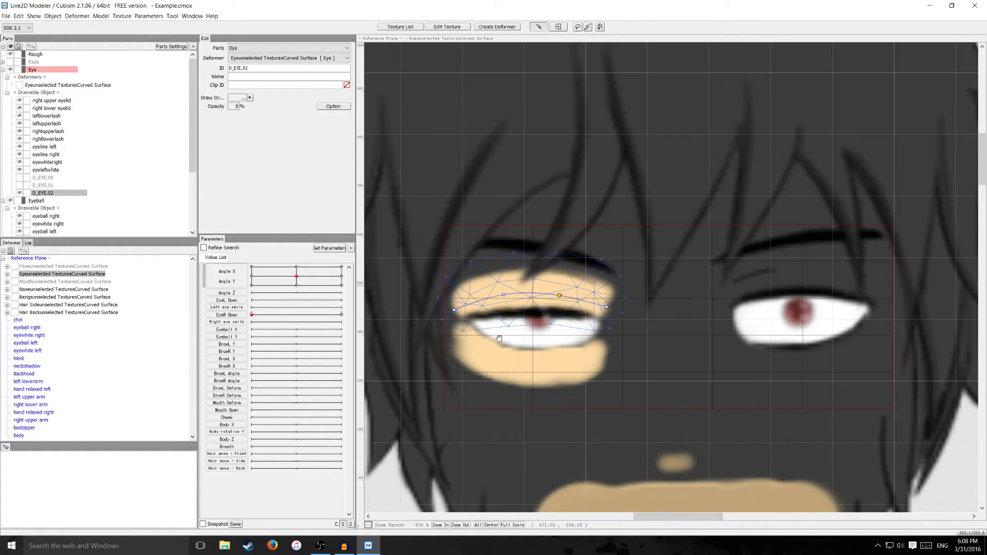
left_click_drag(498, 339, 551, 332)
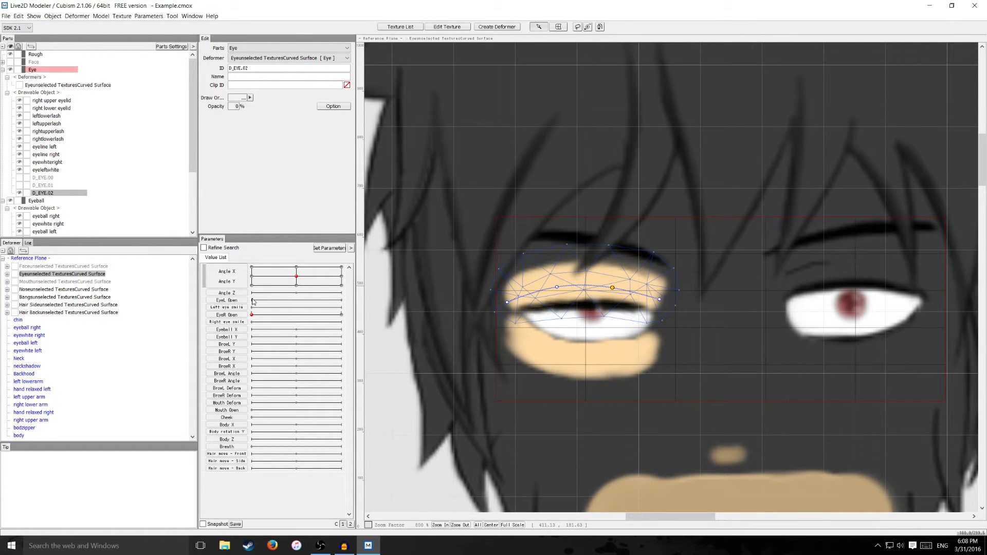
Step: Add two EyeR Open keys, at 0 and 1, to the right lower eyelid
mouse_move(253, 314)
left_mouse_down()
mouse_move(367, 329)
mouse_move(230, 335)
mouse_move(354, 324)
mouse_move(245, 318)
mouse_move(363, 323)
mouse_move(251, 316)
left_mouse_up()
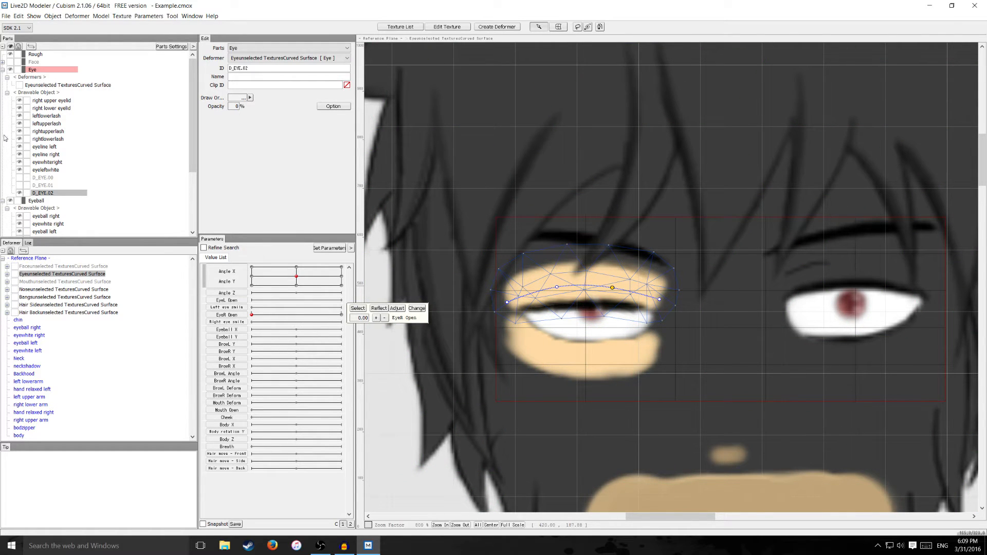
left_click(58, 109)
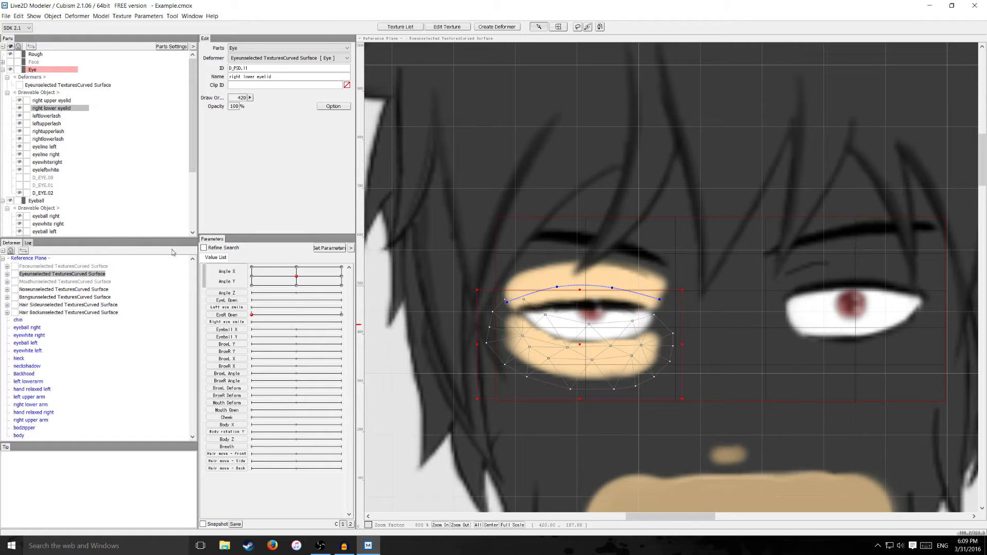
left_click_drag(251, 315, 341, 314)
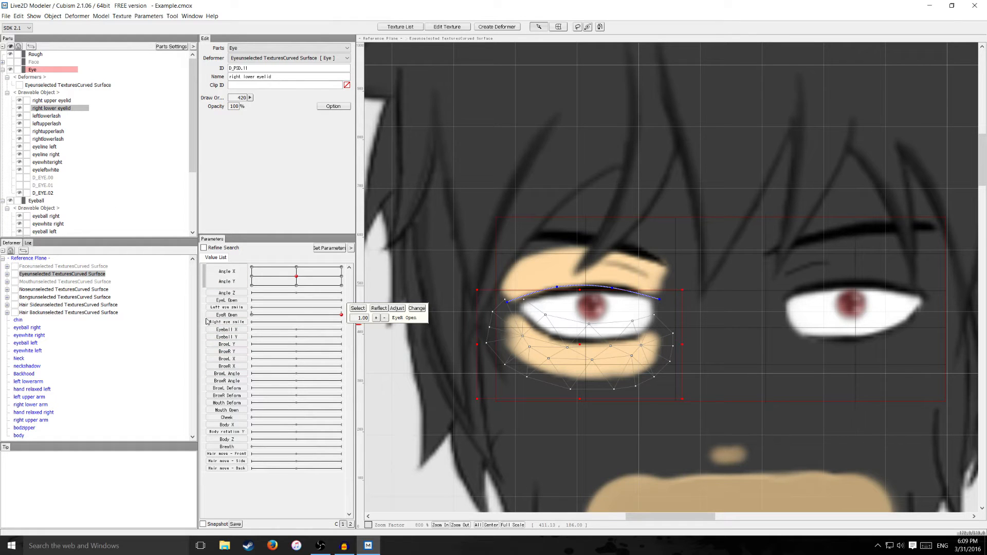
double_click(226, 315)
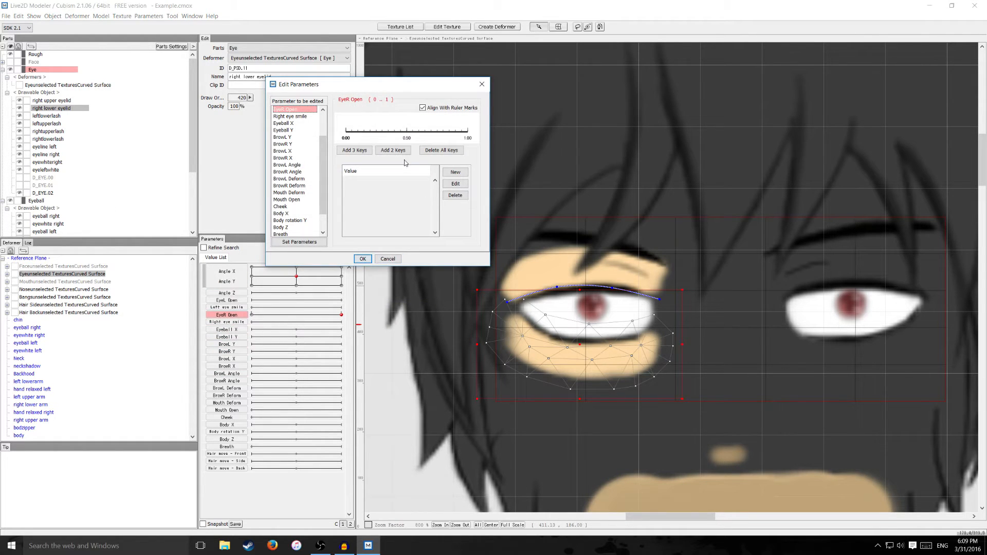
left_click(393, 150)
left_click(362, 259)
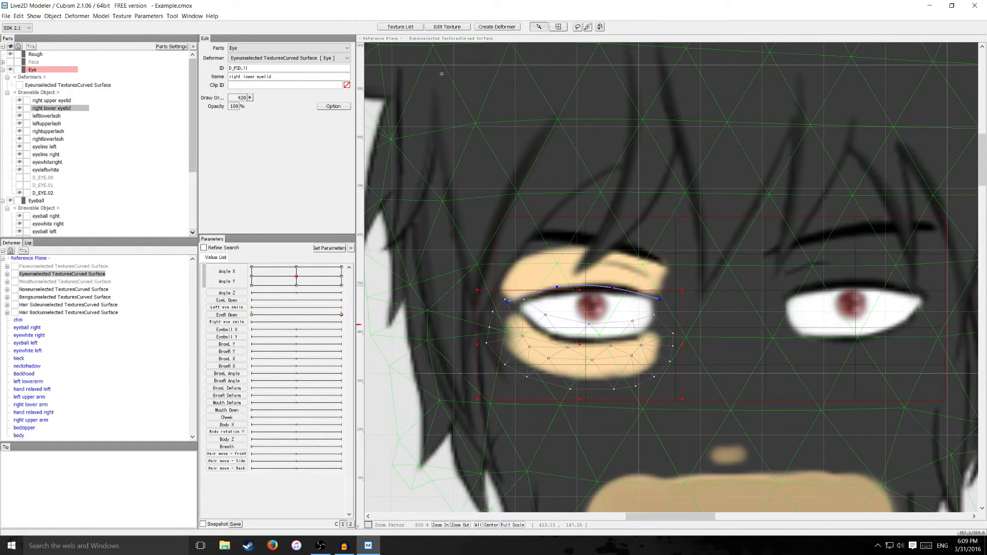
Step: Draw a five-point deform path curving along the right lower eyelid from its outer to its inner end
left_click(598, 28)
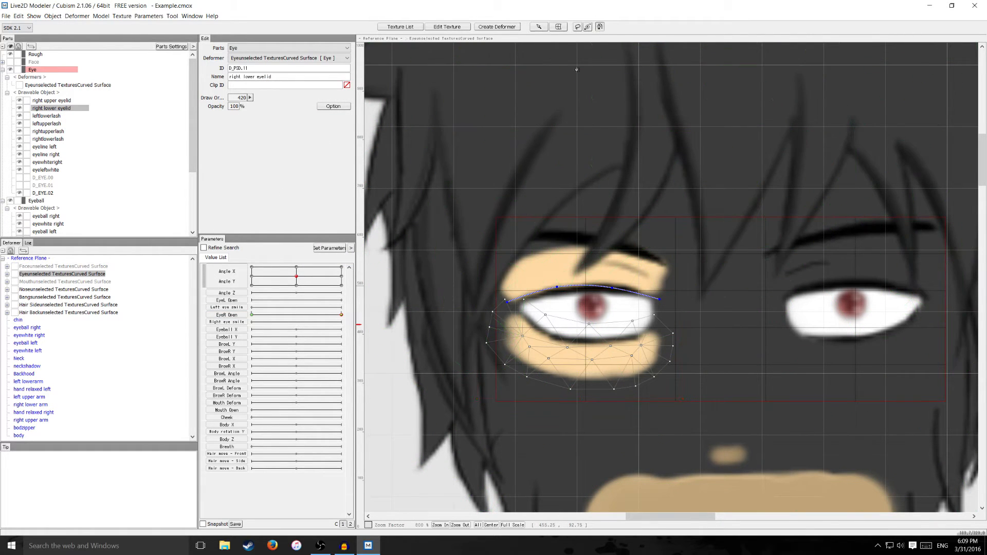
left_click(508, 326)
left_click(547, 355)
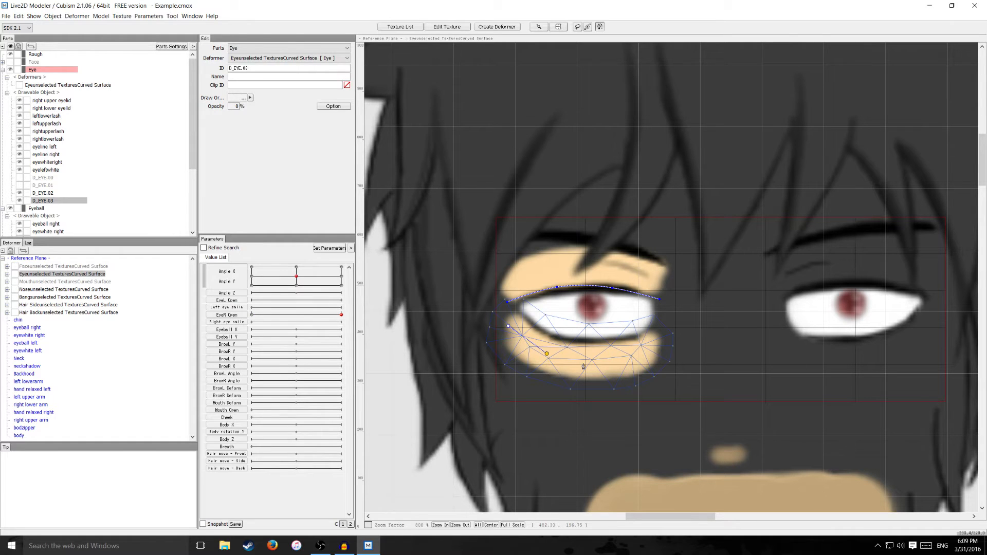
left_click(590, 360)
left_click(637, 355)
left_click(658, 340)
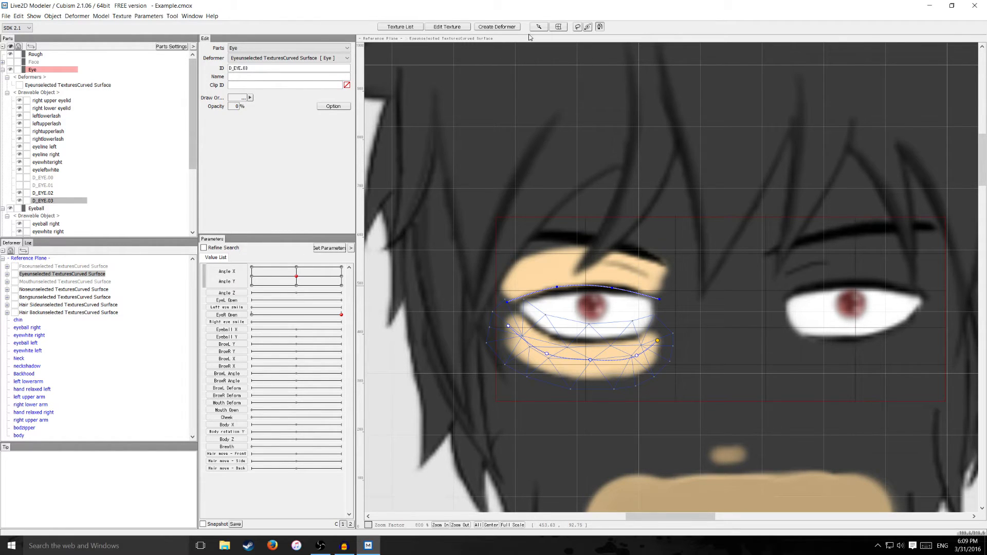
Step: Set EyeR Open to 0 and raise the right lower eyelid's path points, except the outer end, toward the closed lash
left_click(43, 109)
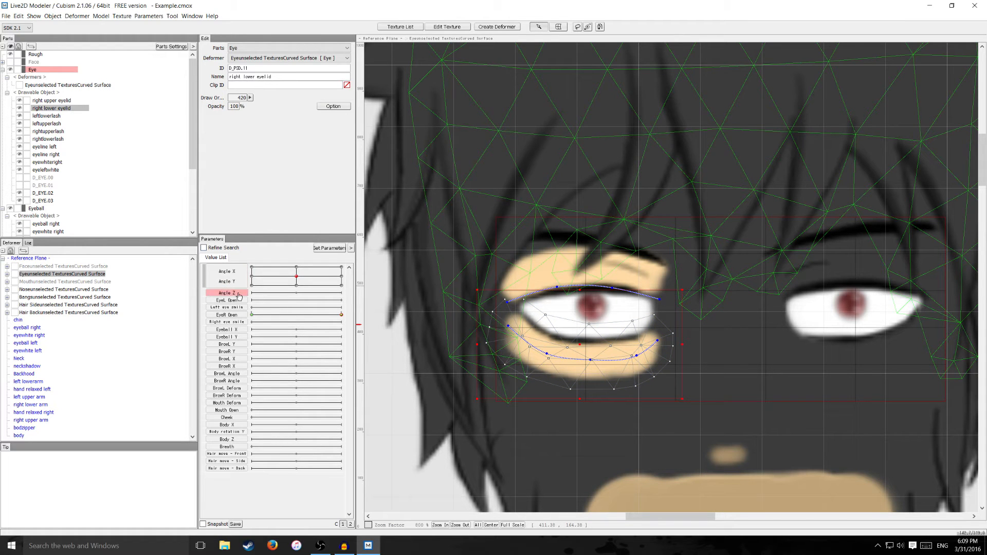
left_click(255, 315)
scroll(568, 356, "up", 1)
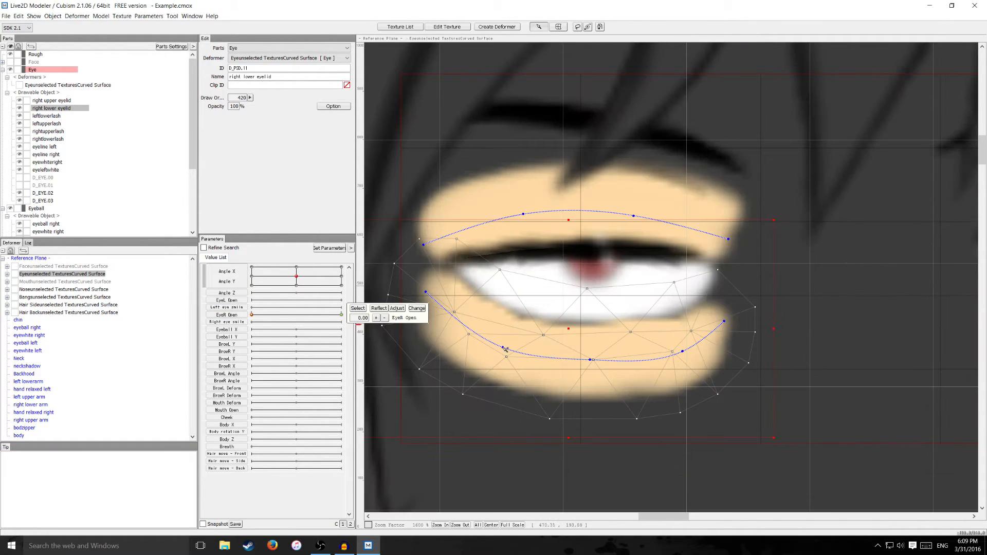
left_click_drag(503, 348, 500, 313)
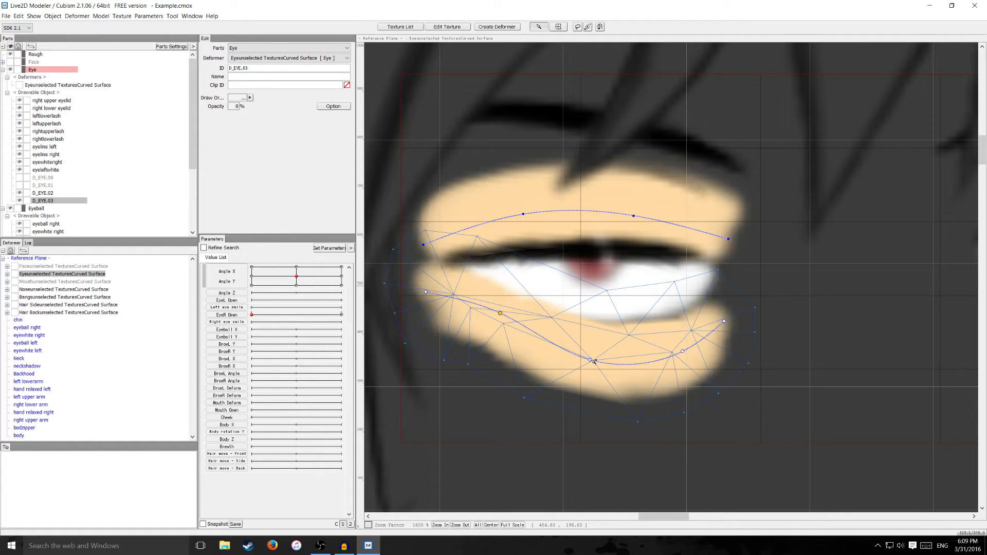
left_click_drag(593, 361, 595, 312)
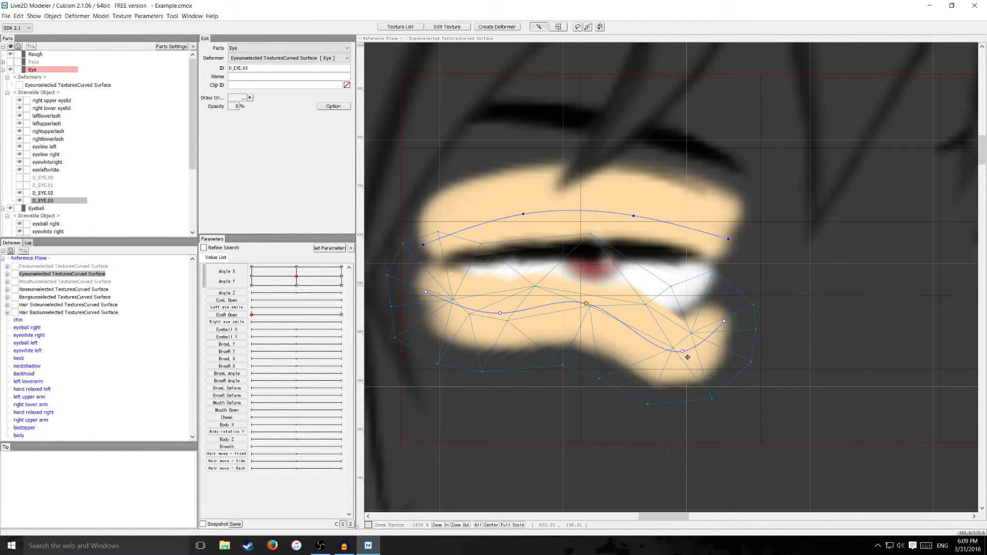
left_click_drag(683, 352, 734, 287)
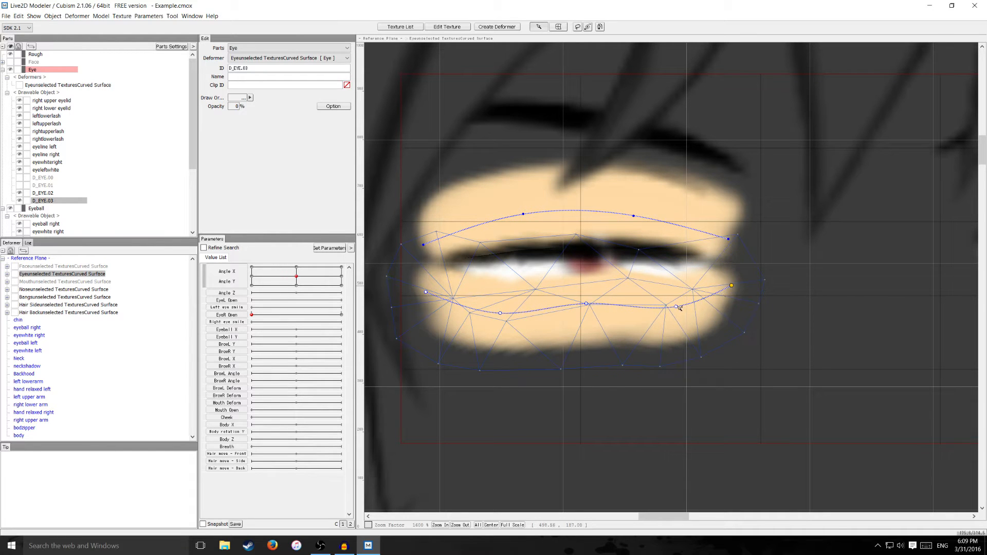
Step: Fine-tune the three middle points of the right lower eyelid's path into a nearly straight line that covers the eye white
left_click_drag(676, 307, 675, 289)
left_click_drag(588, 303, 586, 288)
left_click(500, 309)
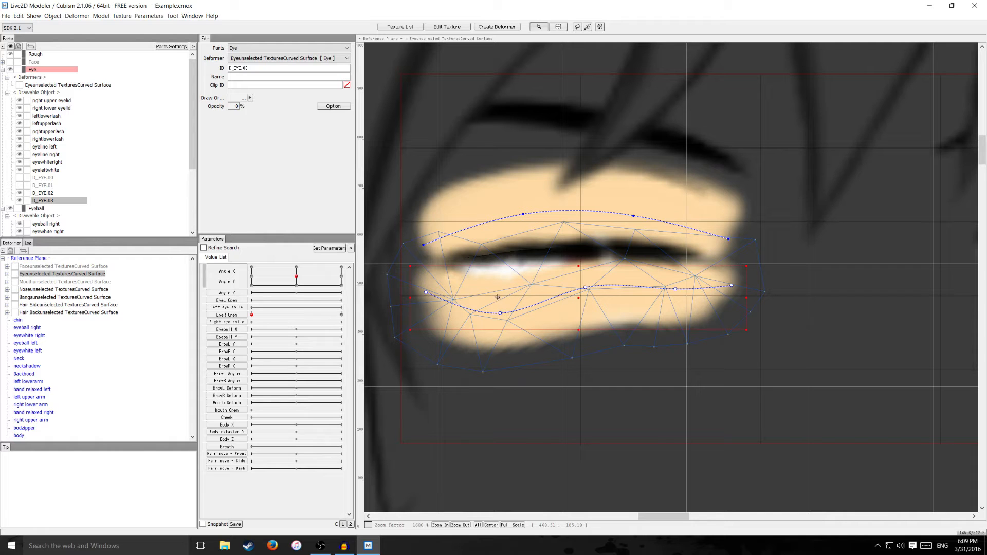
left_click_drag(503, 314, 512, 290)
left_click_drag(588, 290, 592, 295)
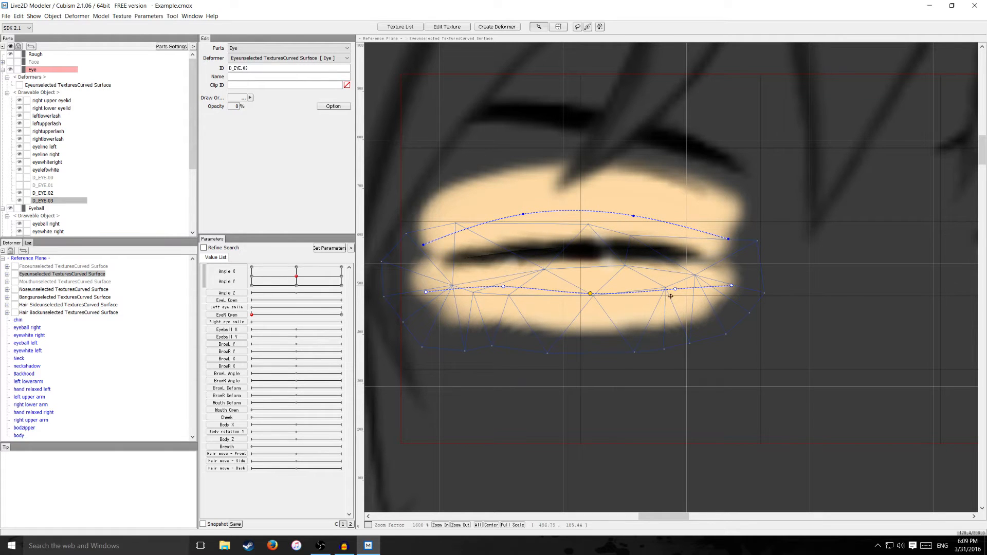
left_click_drag(676, 289, 673, 285)
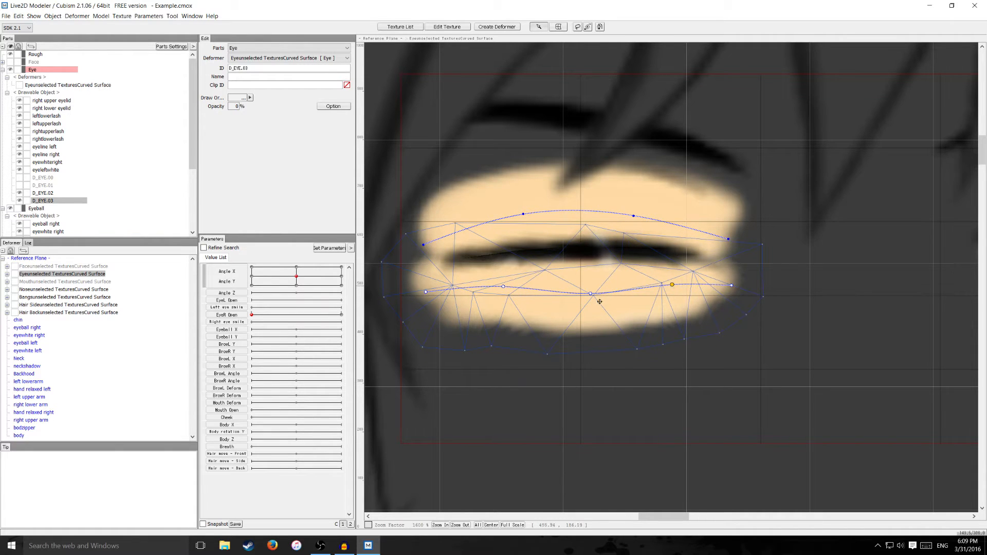
left_click_drag(592, 294, 591, 290)
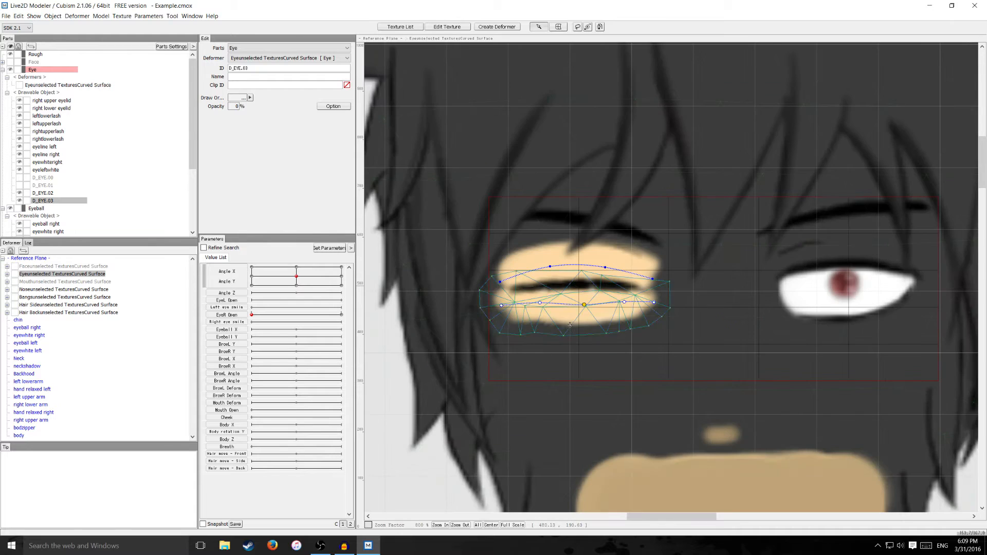
scroll(575, 316, "down", 2)
scroll(574, 330, "up", 2)
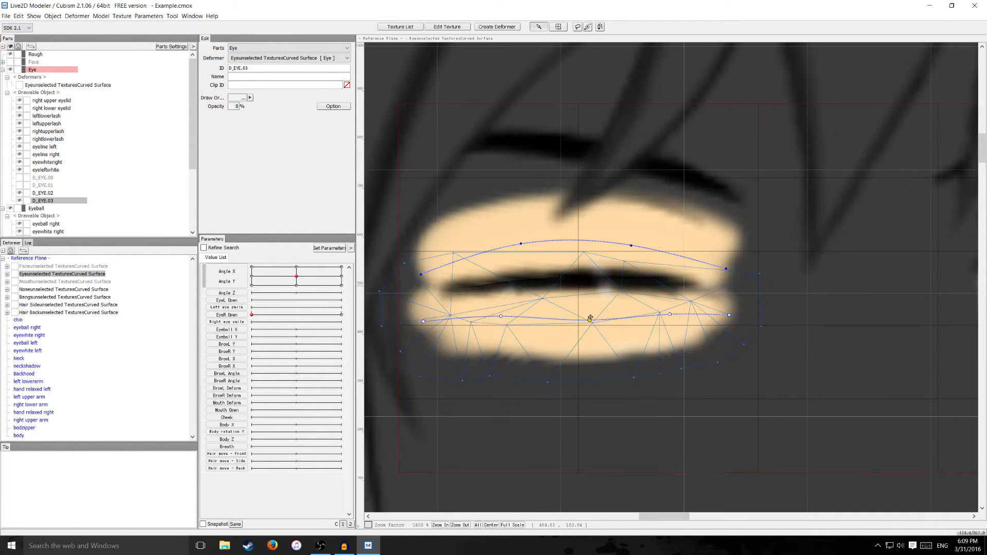
left_click_drag(592, 317, 592, 317)
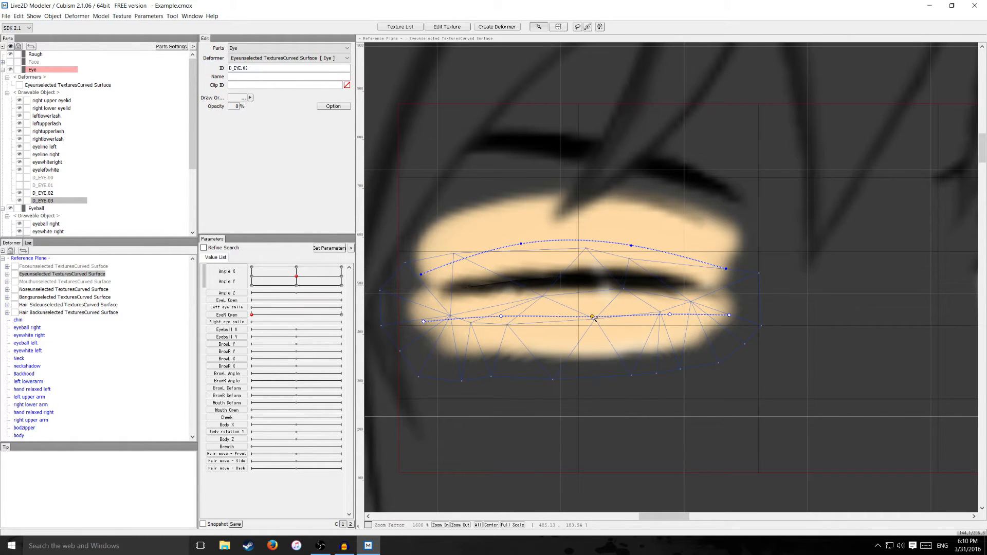
left_click_drag(516, 303, 603, 314)
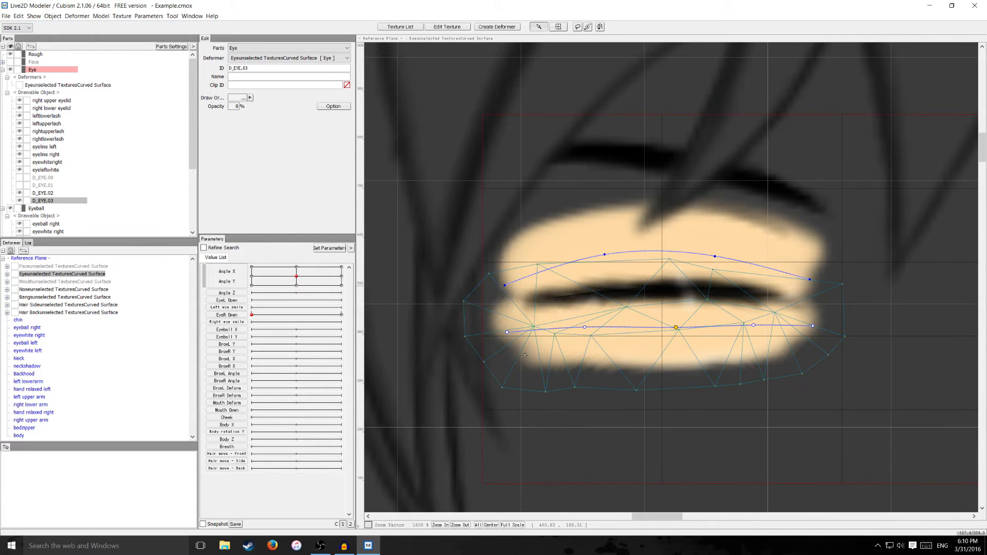
Step: Hide the right eyelids' deform paths D_EYE.02 and D_EYE.03
left_click(19, 201)
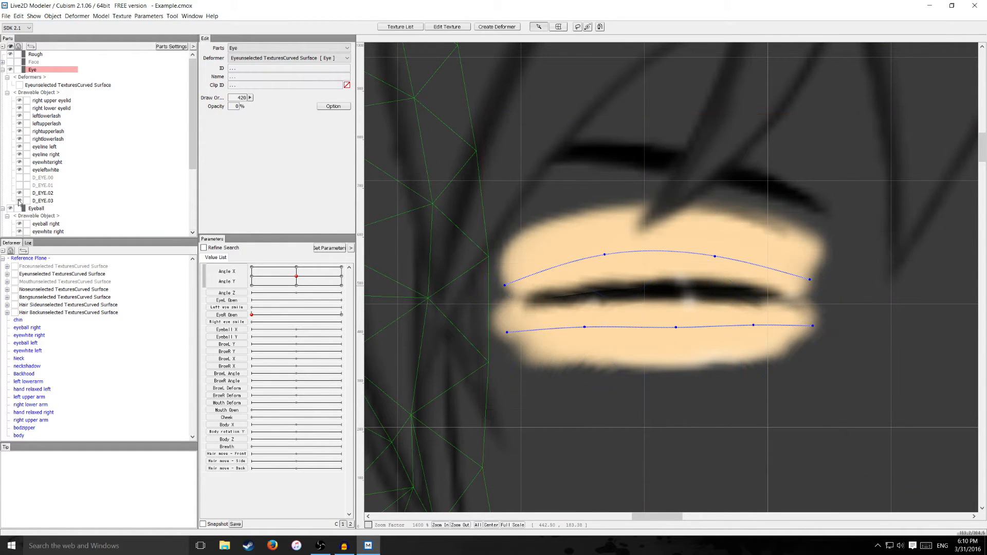
left_click(19, 201)
left_click(19, 185)
left_click(19, 185)
left_click(19, 193)
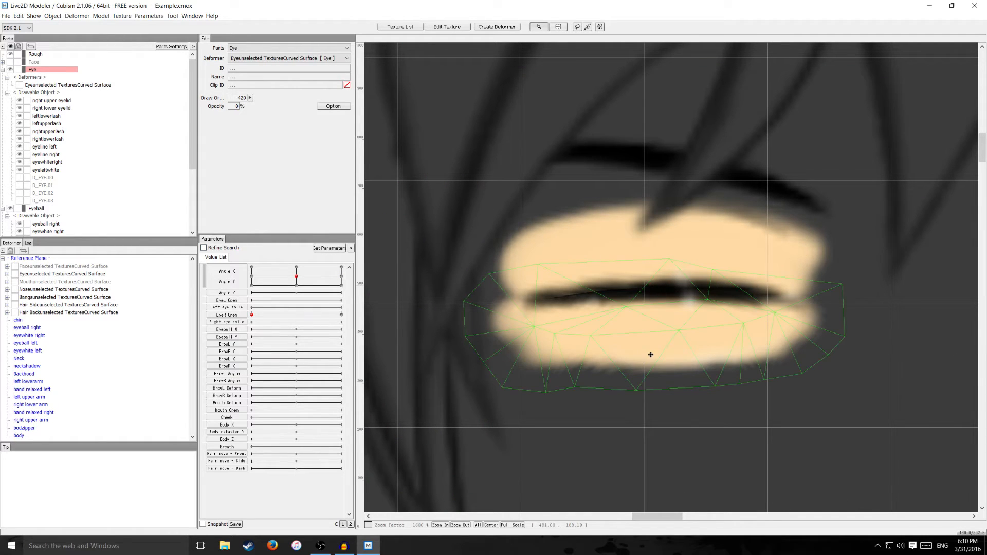
left_click(49, 109)
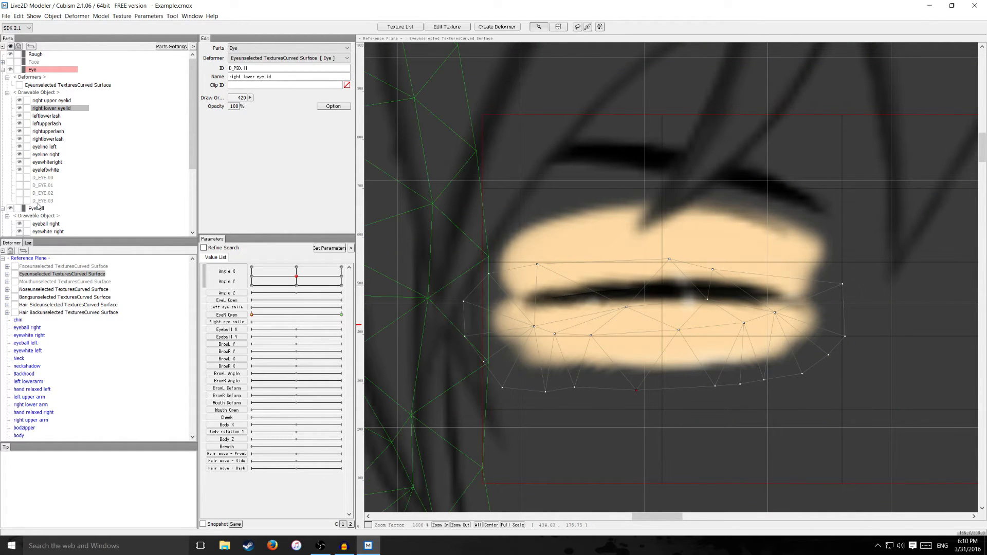
left_click(60, 201)
left_click(19, 201)
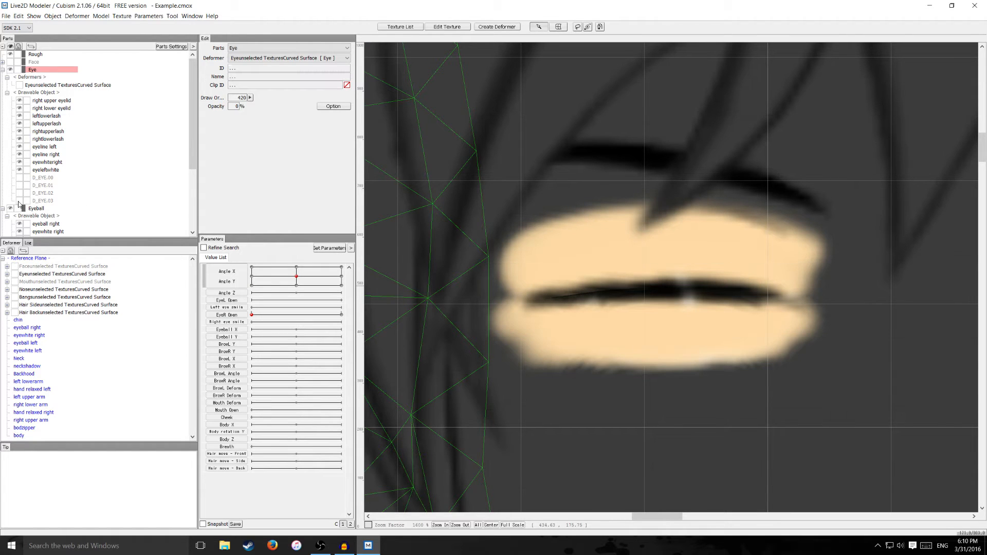
left_click(19, 201)
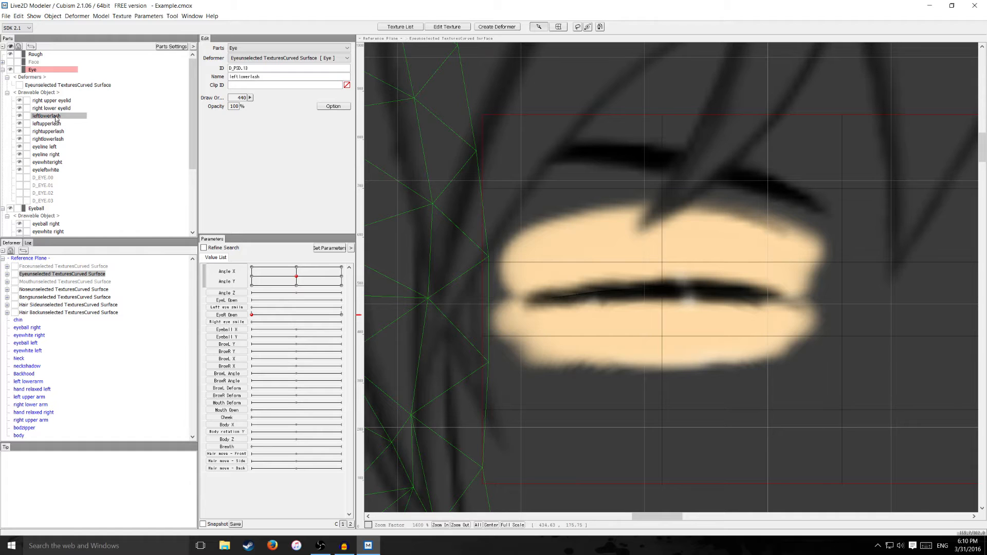
Step: Adjust individual mesh vertices of the right lower eyelid to smooth its bottom edge and its edge along the closed lash
left_click(51, 108)
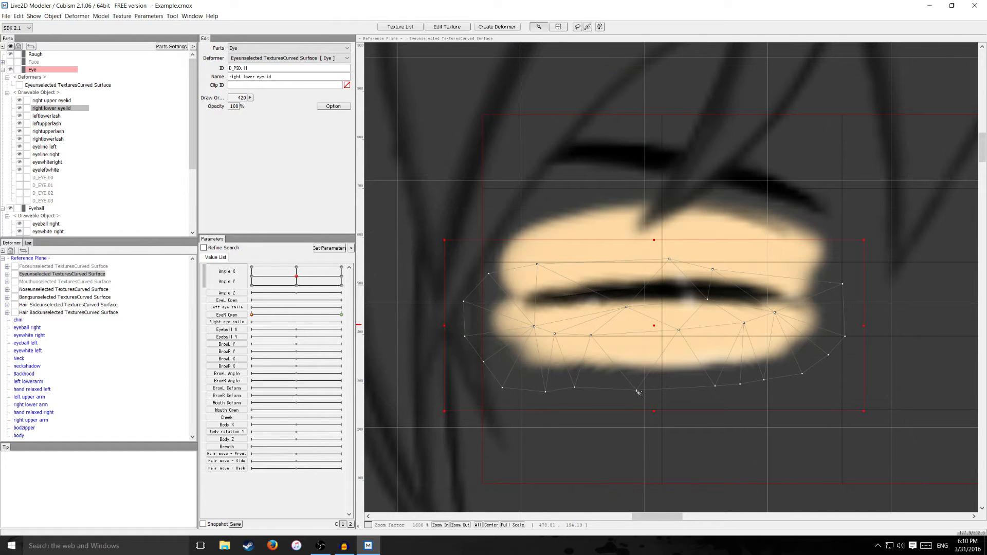
left_click_drag(715, 386, 714, 395)
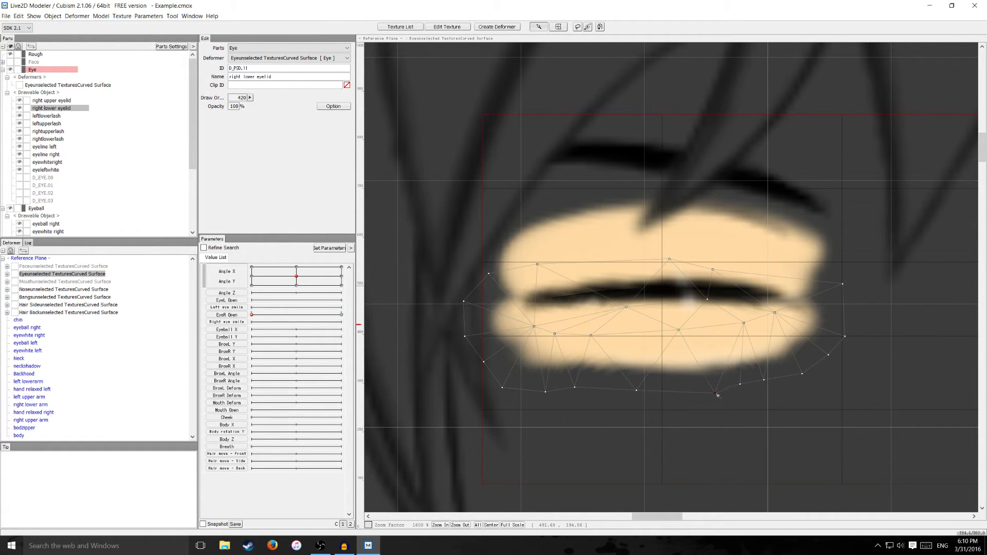
left_click_drag(638, 393, 639, 397)
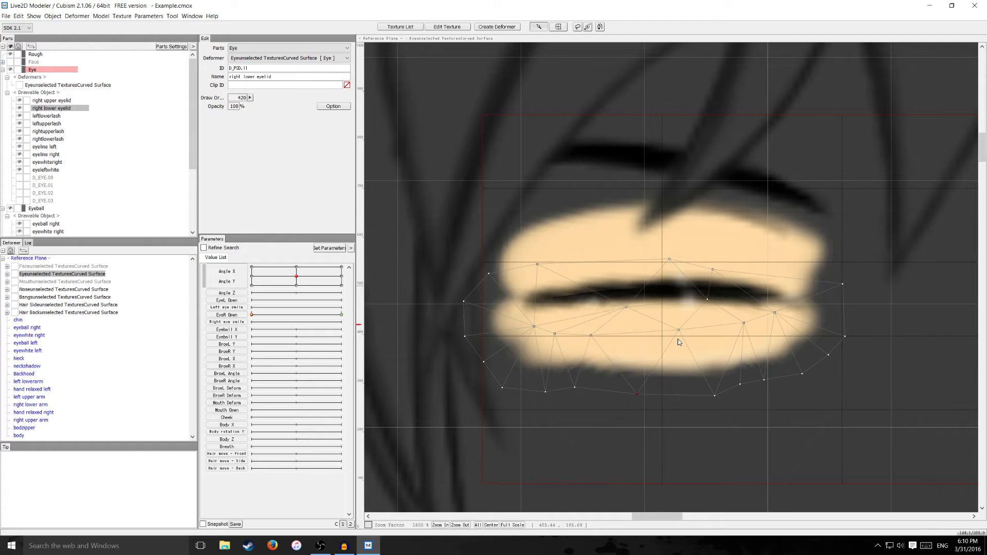
left_click_drag(679, 329, 683, 338)
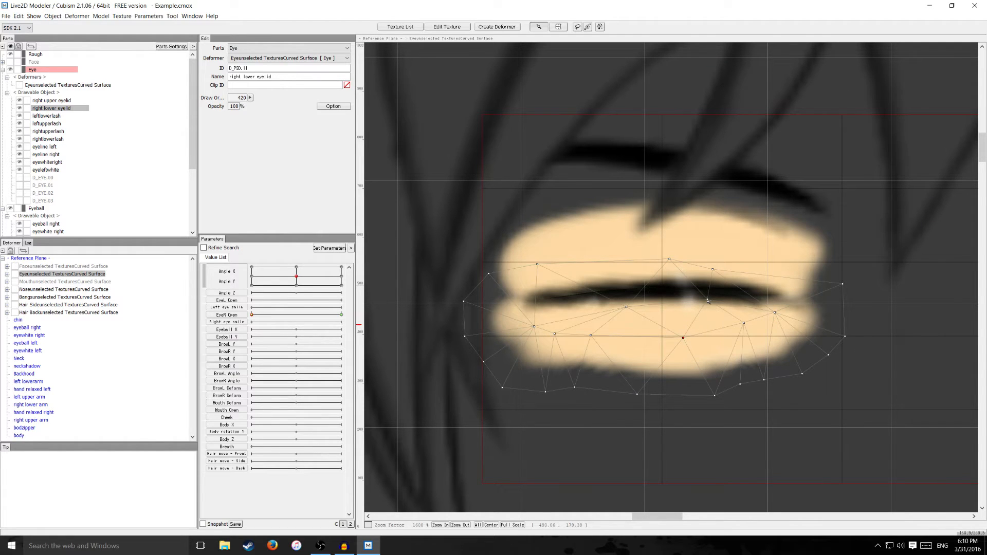
left_click_drag(708, 300, 706, 287)
left_click_drag(626, 307, 635, 302)
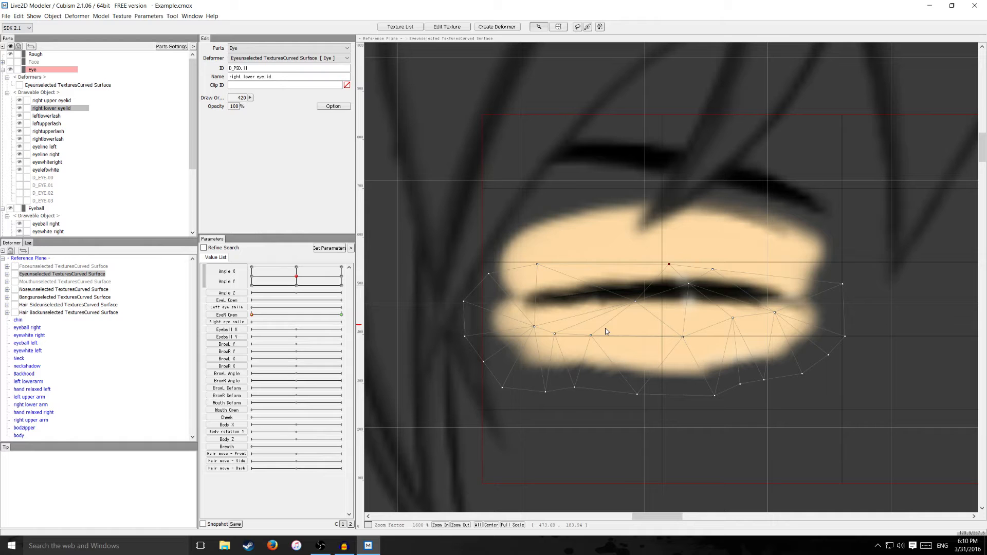
Step: Preview the right eye opening and closing by varying EyeR Open, ending at 1
scroll(536, 427, "down", 5)
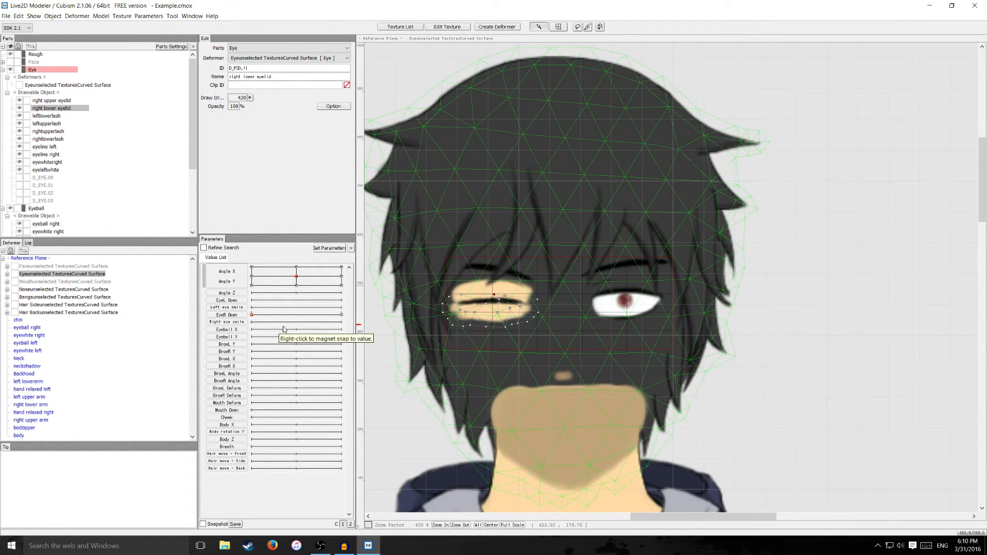
left_click_drag(250, 315, 357, 317)
left_click(740, 287)
left_click_drag(265, 322, 373, 329)
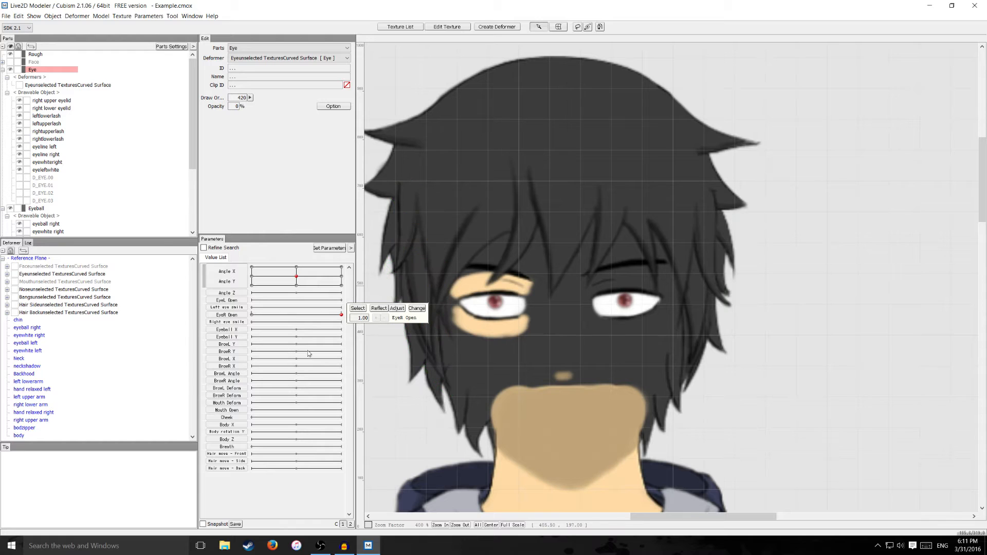
left_click_drag(639, 345, 714, 337)
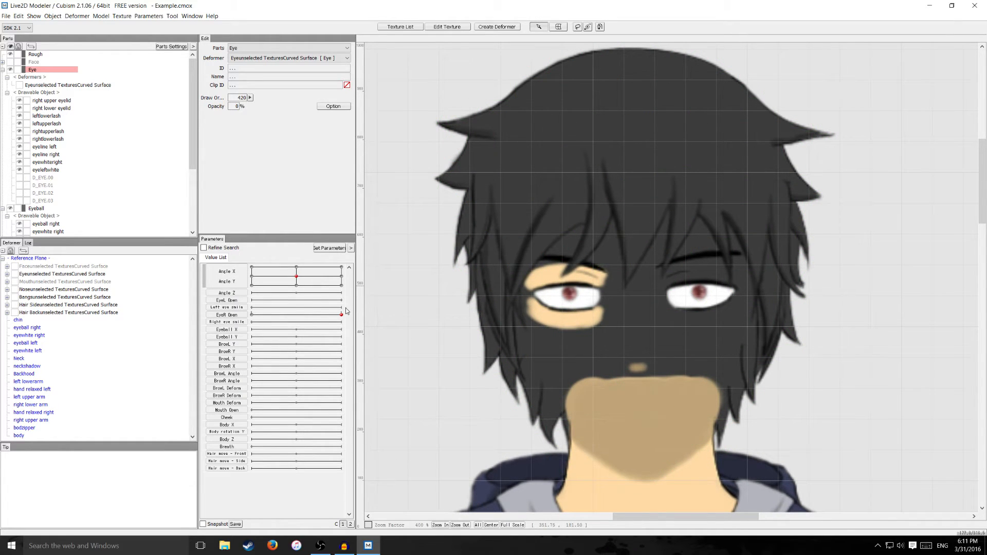
scroll(540, 290, "up", 3)
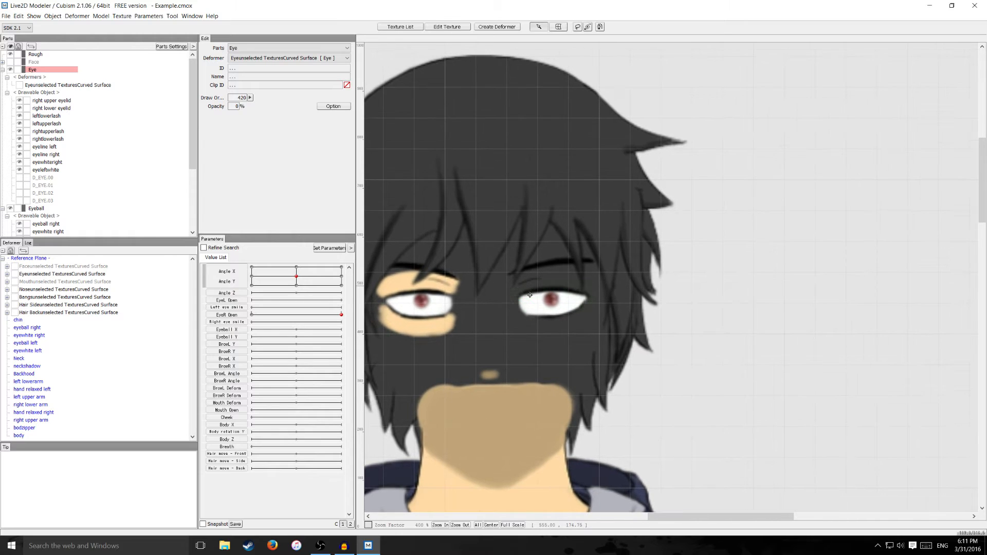
scroll(555, 316, "up", 3)
scroll(565, 315, "down", 2)
scroll(54, 178, "down", 3)
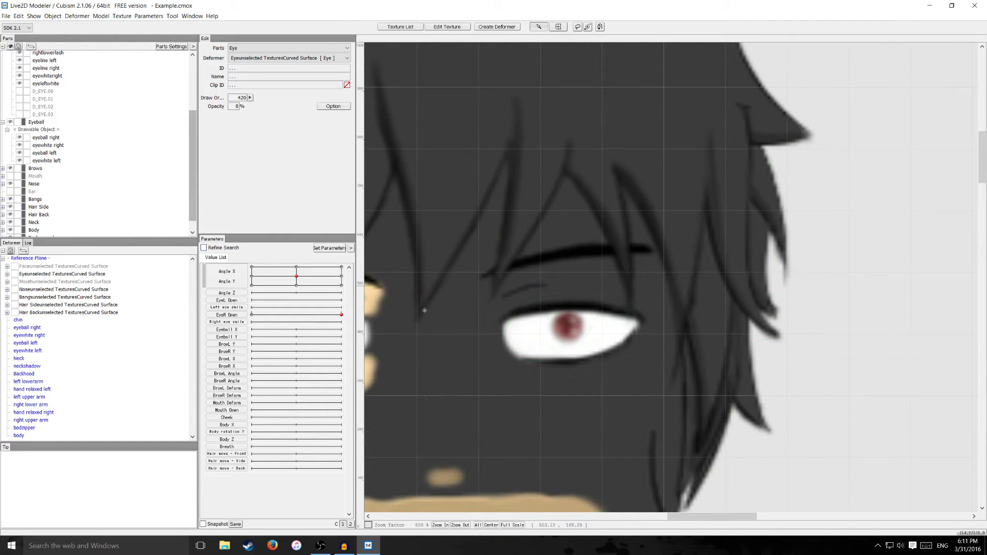
Step: Copy the ID of the left eye white, eyeleftwhite
left_click(517, 327)
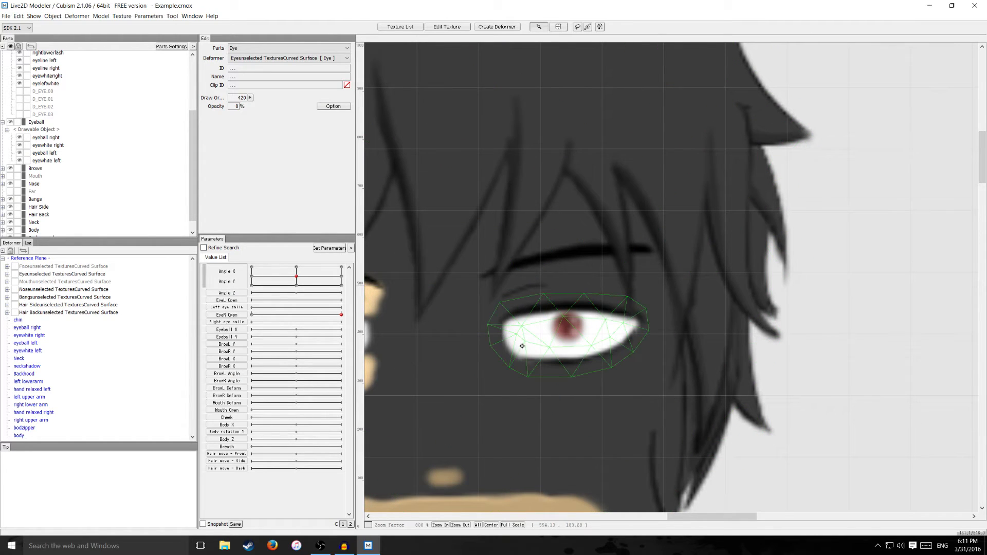
left_click(523, 345)
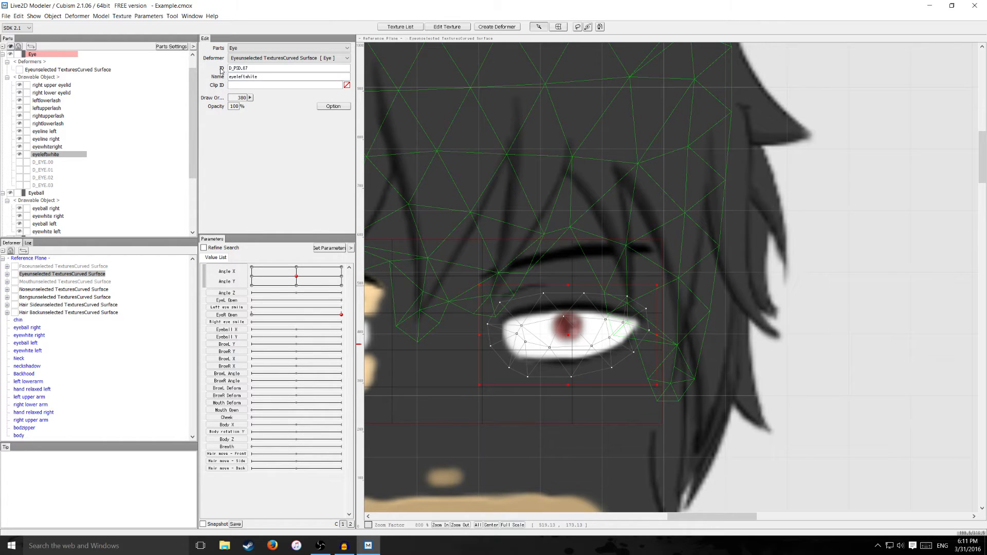
left_click_drag(255, 68, 228, 67)
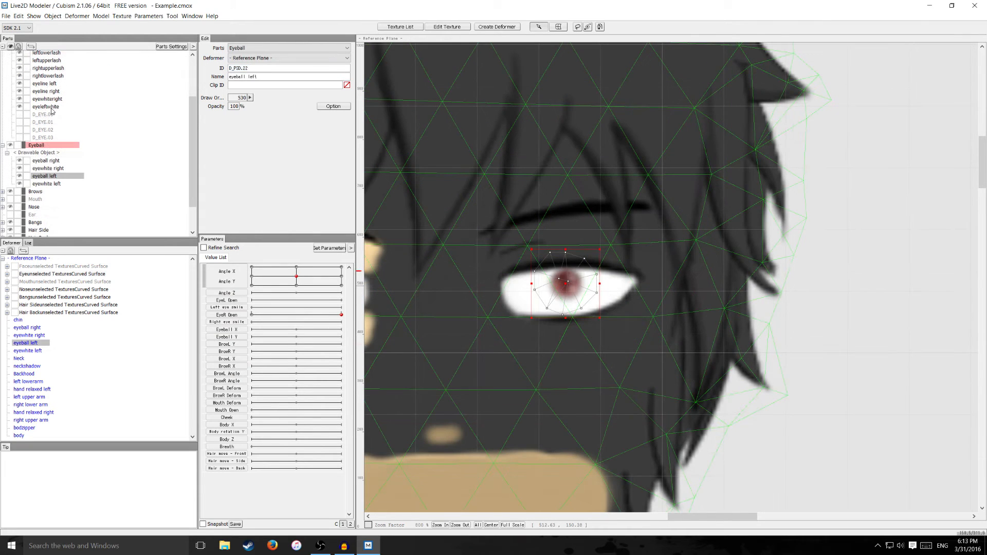
left_click(51, 98)
left_click(55, 106)
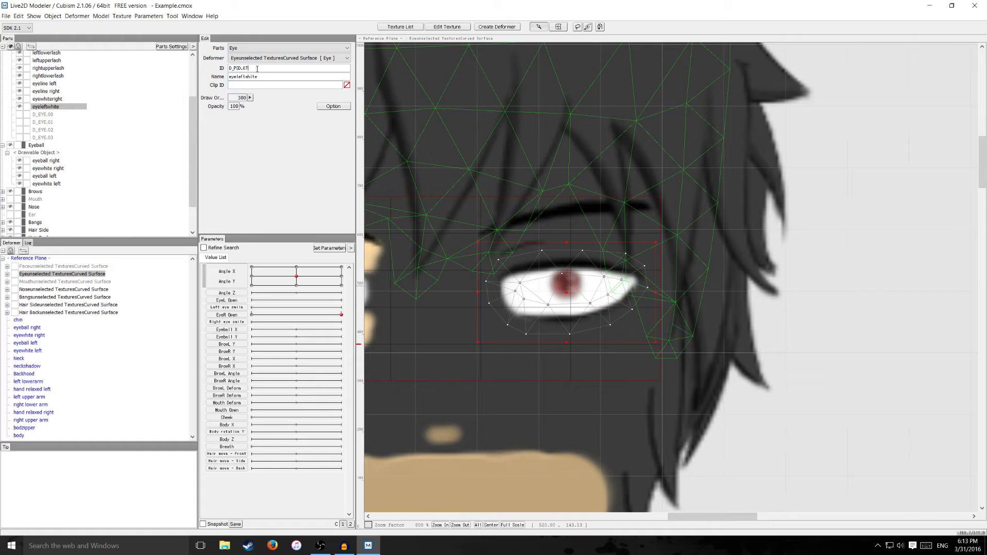
left_click_drag(257, 68, 228, 67)
right_click(242, 65)
left_click(262, 103)
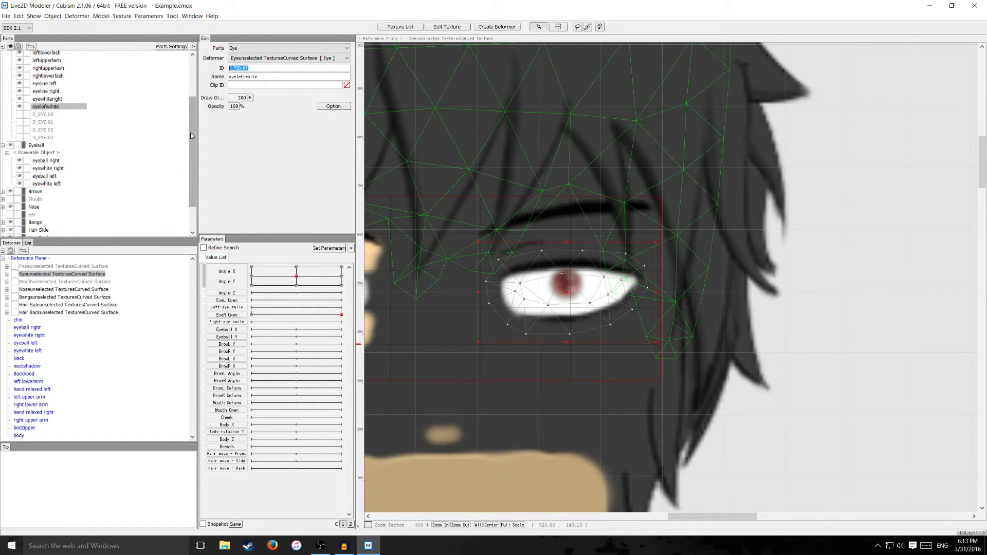
Step: Paste D_POD.67 as the left eyeball's Clip ID so the eye white masks it, accepting the clipping mask notice
left_click(47, 177)
left_click(238, 84)
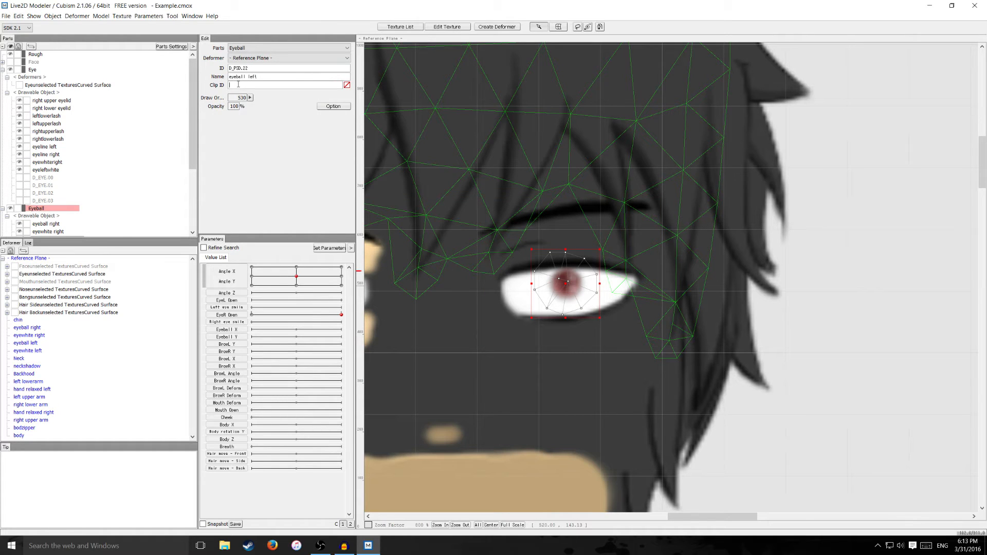
right_click(235, 82)
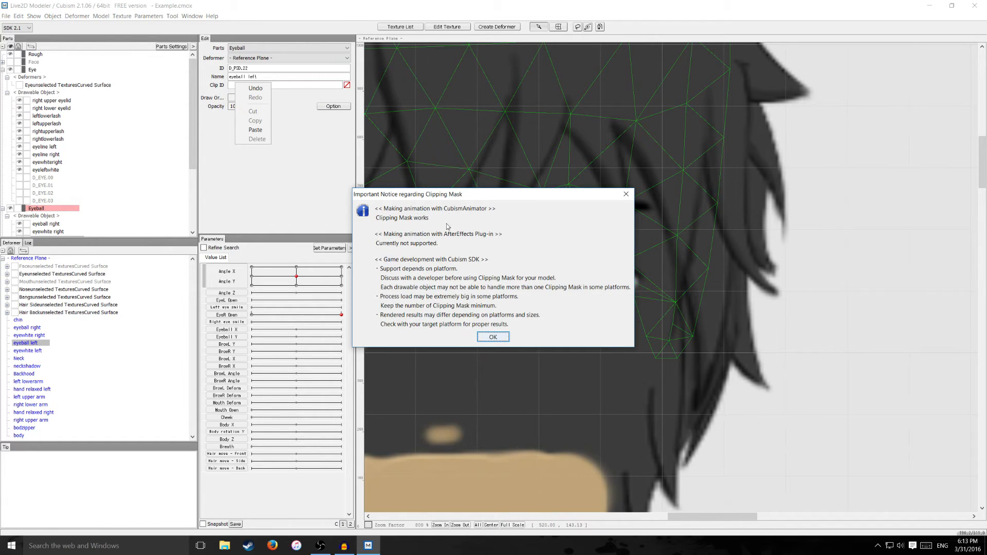
left_click(485, 336)
left_click(492, 337)
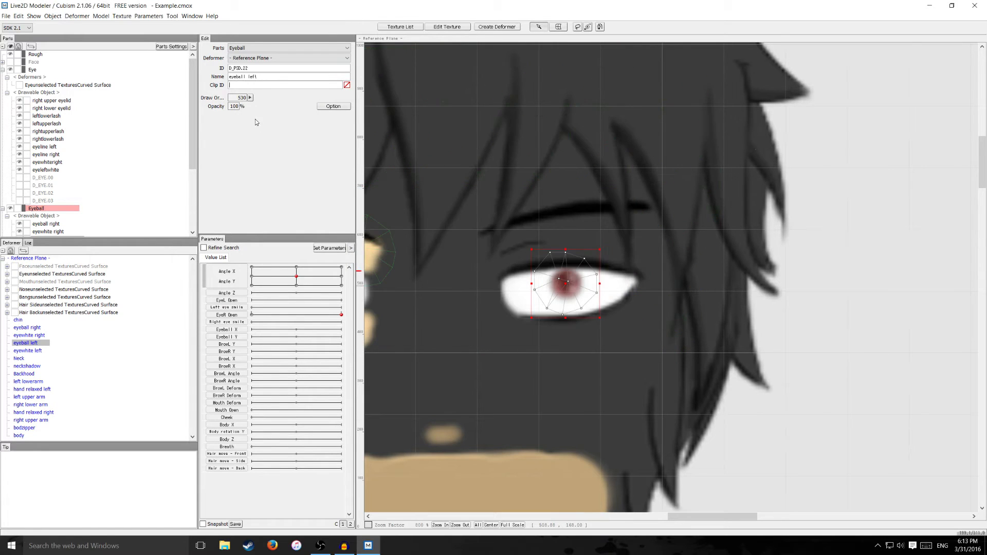
right_click(259, 86)
left_click(279, 134)
left_click(53, 170)
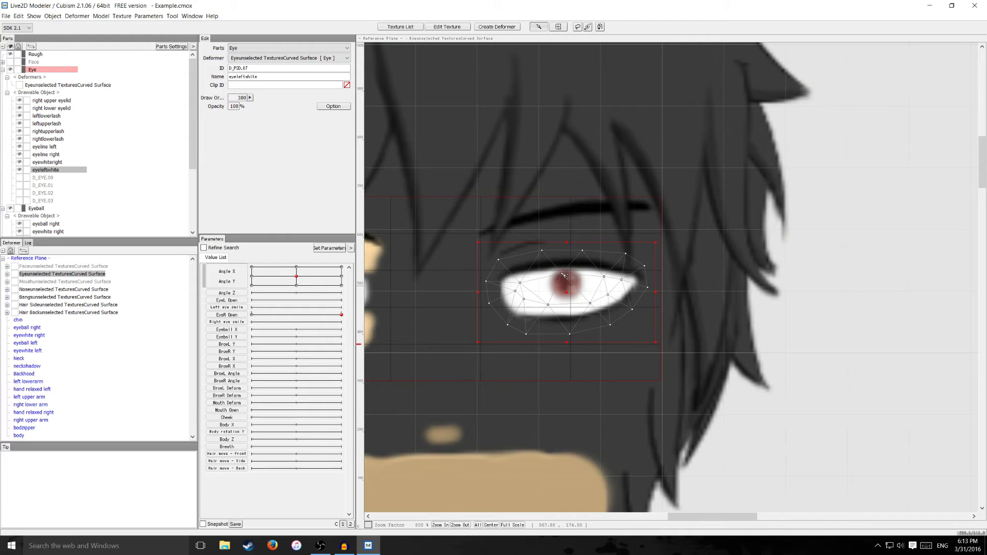
left_click_drag(564, 276, 571, 299)
left_click_drag(569, 297, 568, 273)
Step: Add two keys, 0 and 1, on EyeL Open for the left upper lash
left_click(213, 301)
left_click(44, 132)
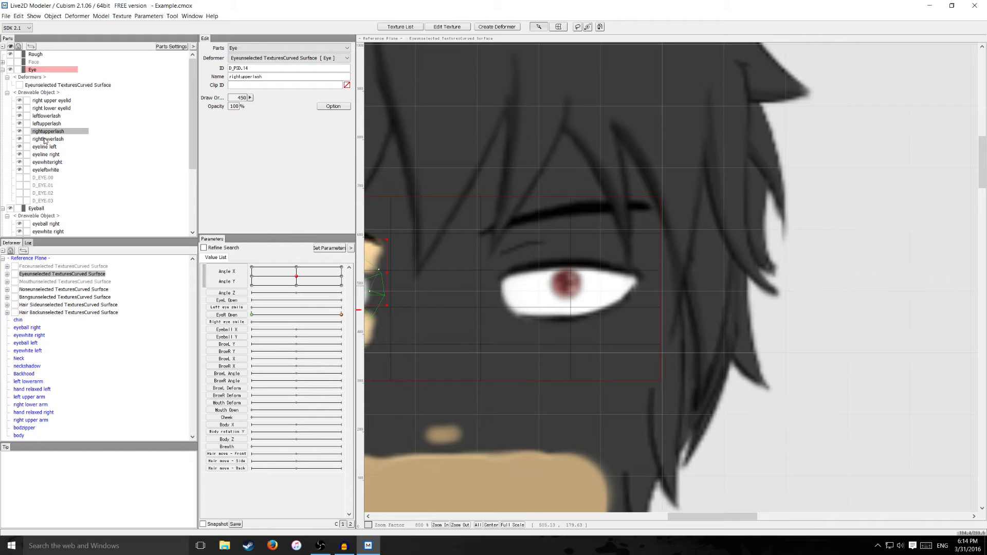
left_click(51, 123)
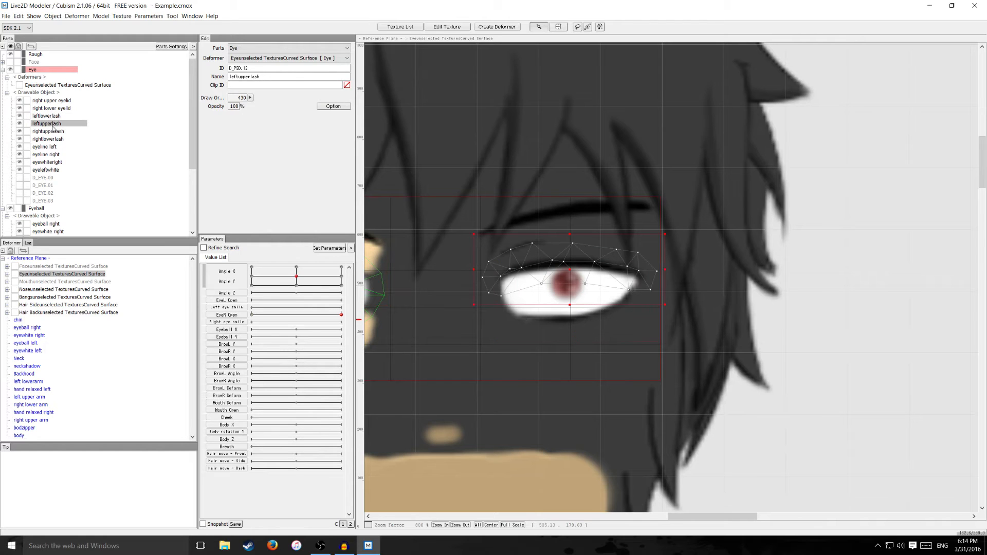
double_click(236, 301)
left_click(393, 150)
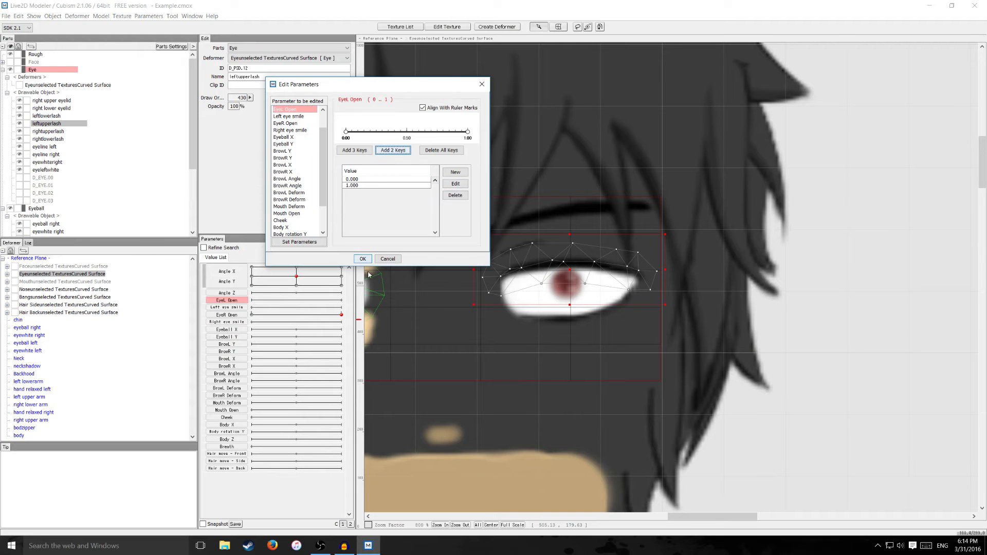
left_click(362, 259)
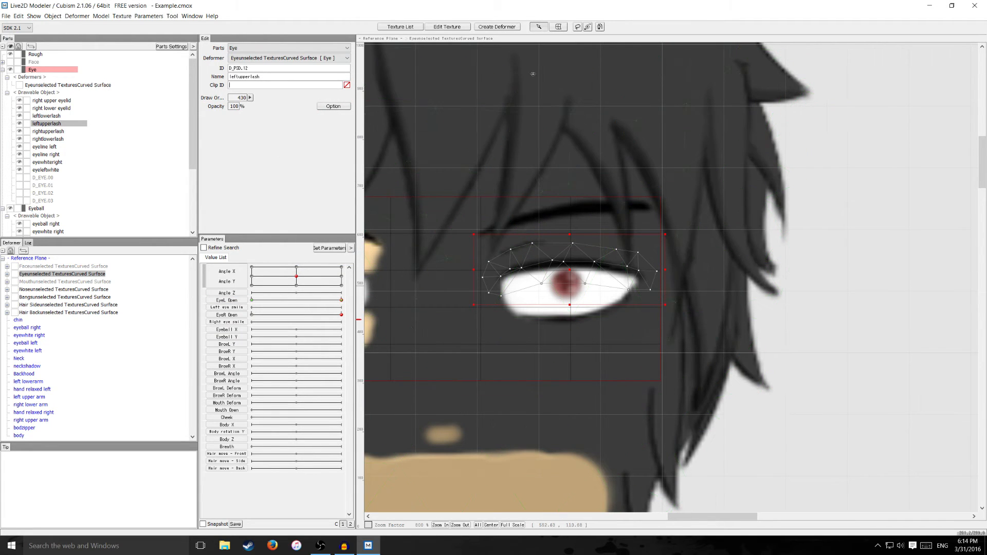
Step: Draw a five-point deform path along the left upper lash from its inner to its outer corner
left_click(601, 27)
left_click(497, 279)
left_click(540, 267)
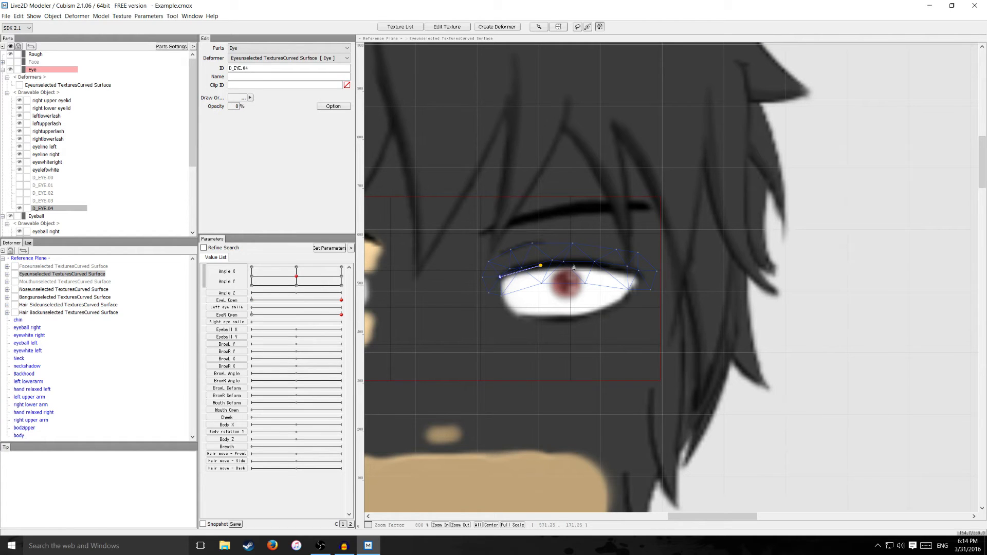
left_click(581, 264)
left_click(616, 269)
left_click(638, 277)
left_click(538, 28)
Step: At EyeL Open 0, lower the left upper lash's path points into a gently curved closed-eye line across the eye white
left_click(48, 123)
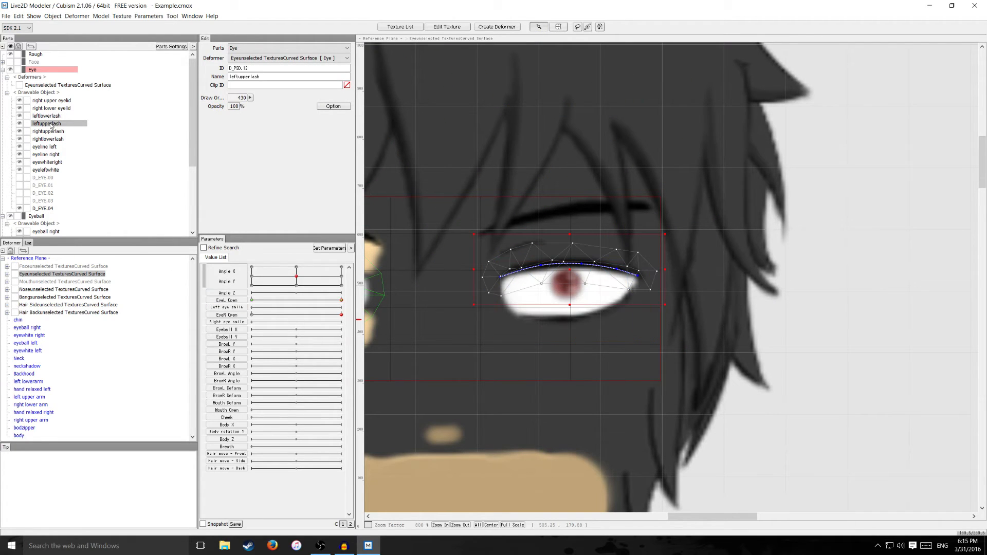
left_click(233, 309)
left_click(341, 299)
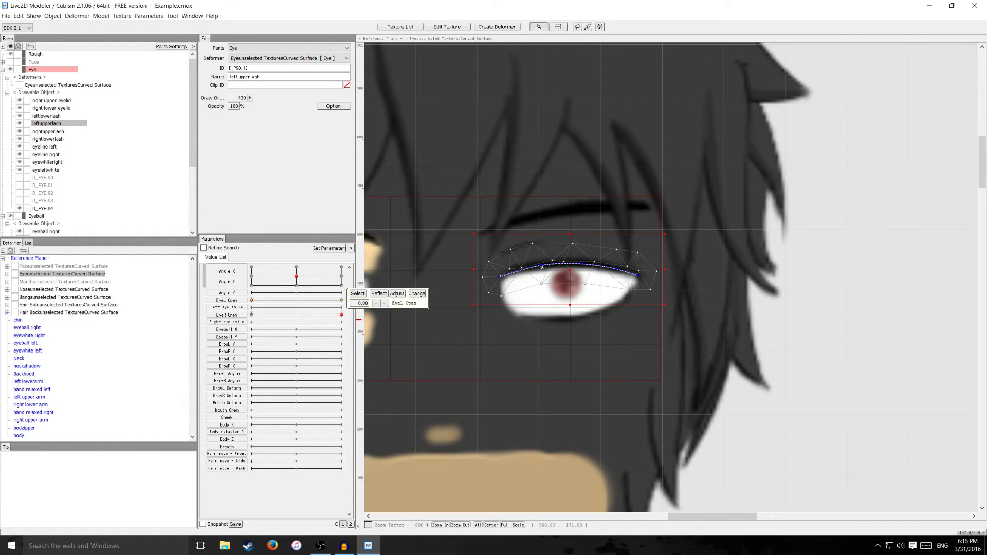
left_click_drag(542, 268, 503, 292)
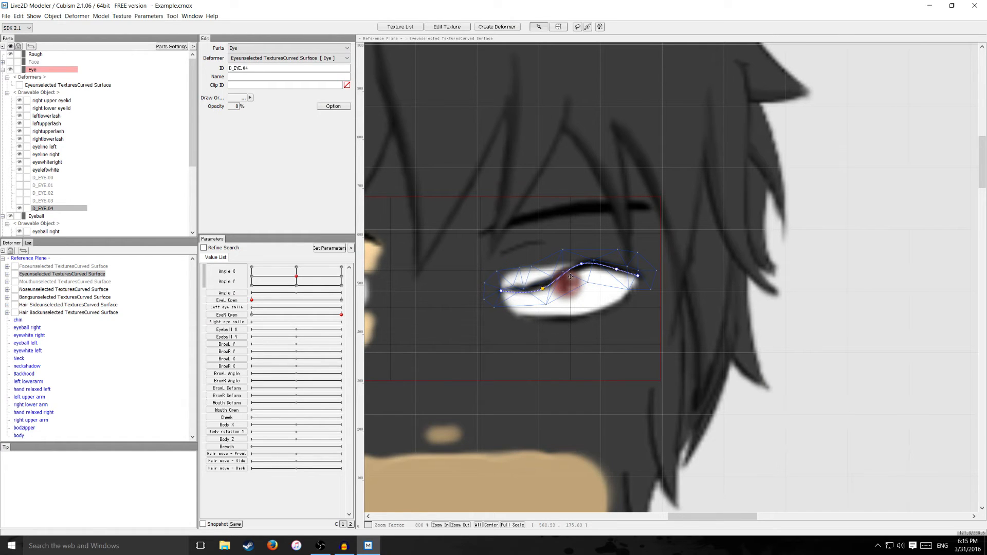
left_click_drag(582, 265, 635, 291)
left_click_drag(543, 290, 544, 285)
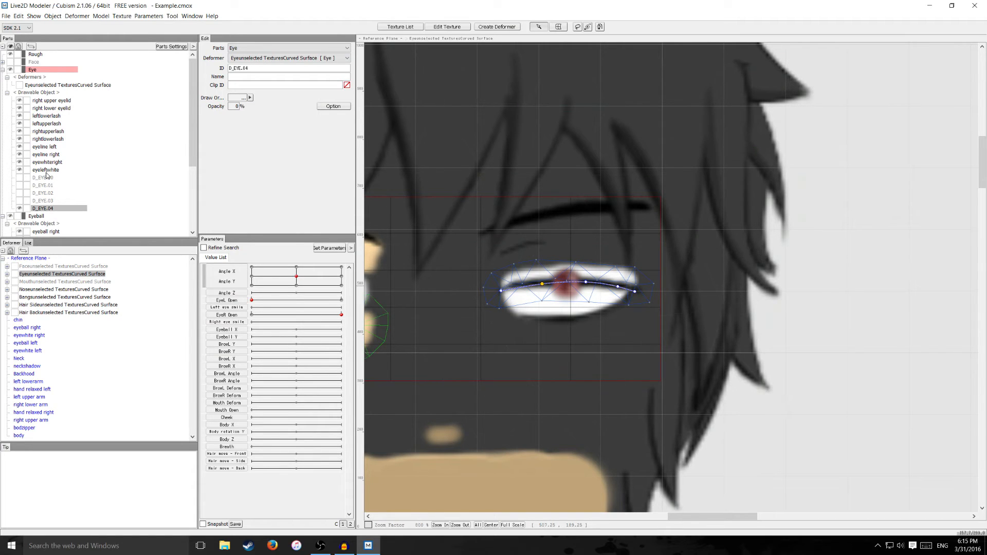
Step: Set the left eyeball's draw order to 385 so it lies beneath the lashes
scroll(31, 213, "down", 2)
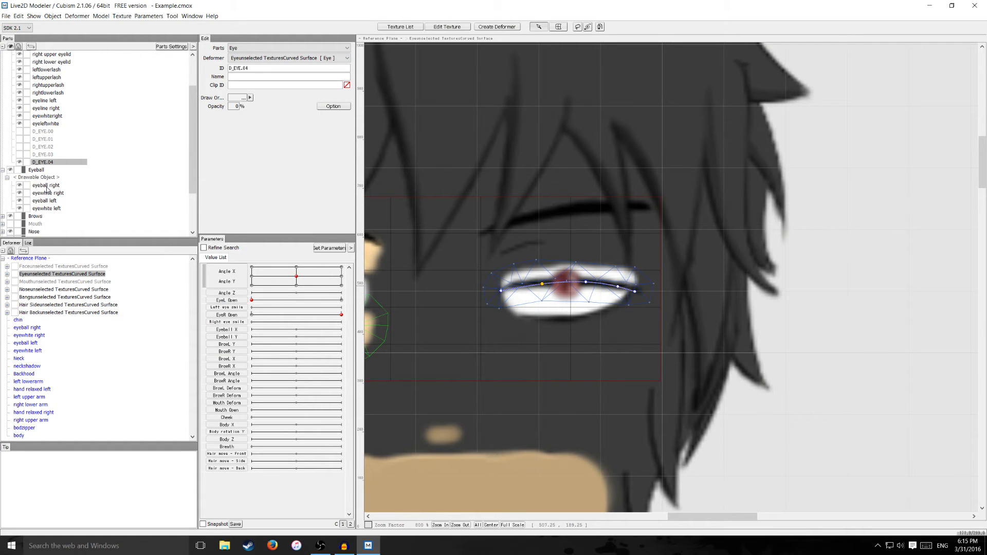
left_click(45, 201)
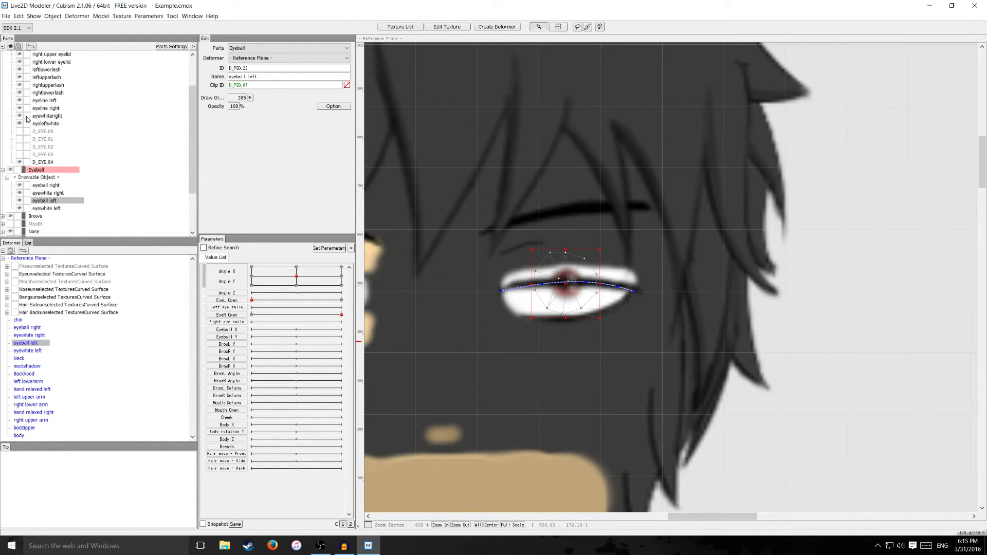
scroll(60, 131, "up", 1)
Step: Hide the deform path D_EYE.04 and draw a four-point deform path along the left lower lash
left_click(54, 116)
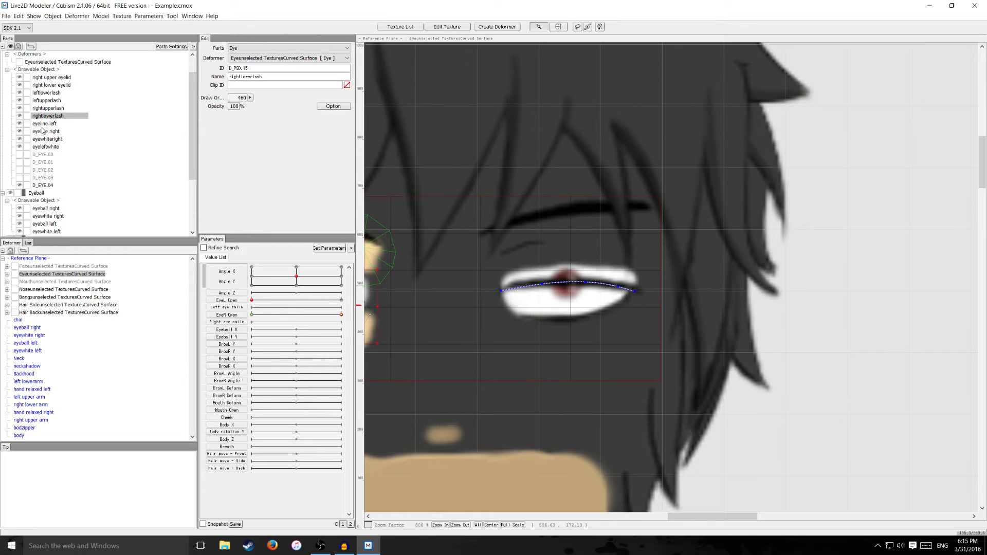
left_click(51, 101)
left_click(54, 93)
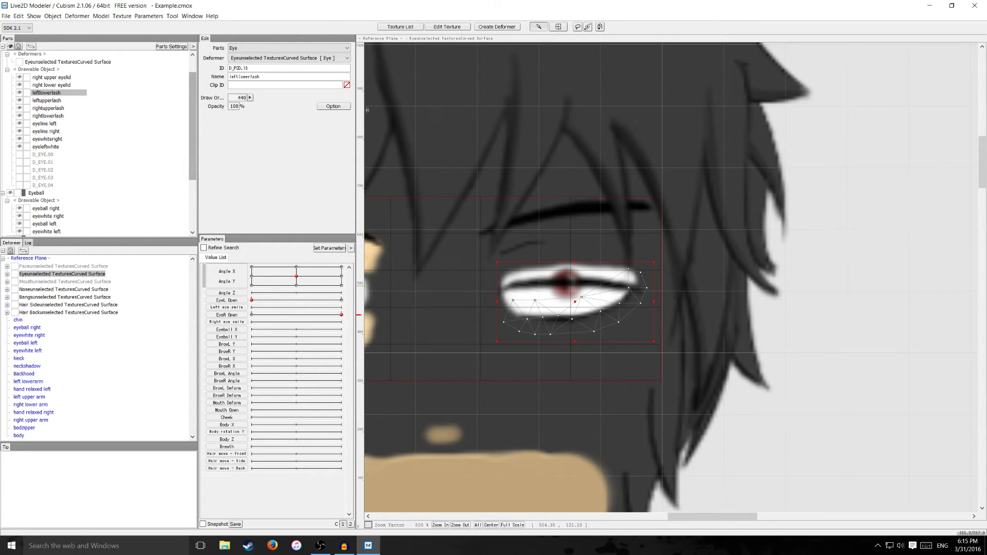
left_click(600, 27)
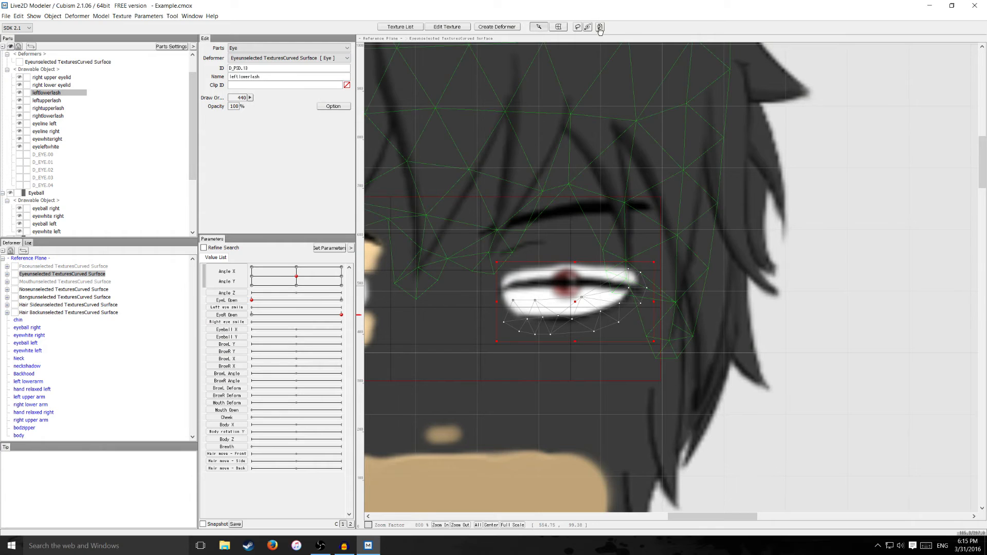
left_click(518, 314)
left_click(559, 320)
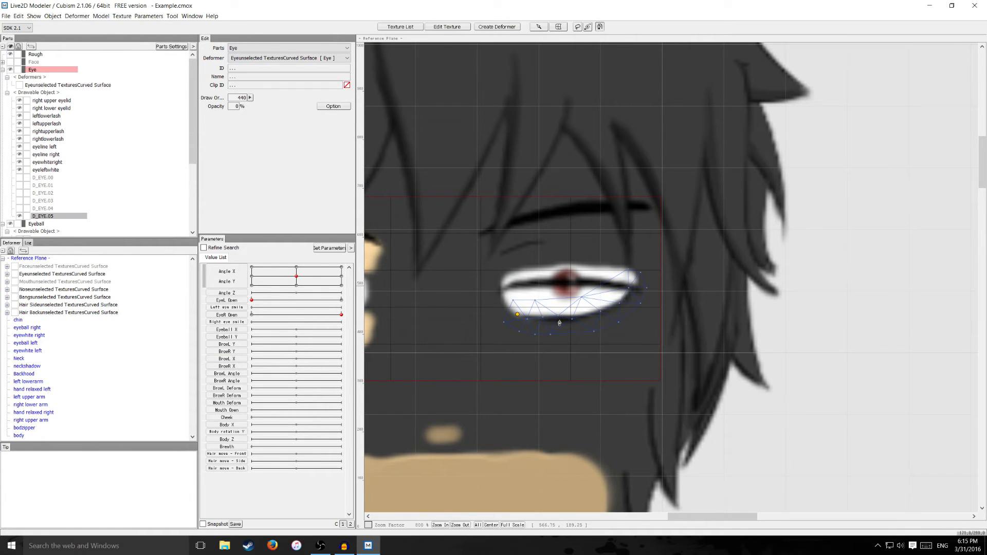
left_click(603, 309)
left_click(630, 293)
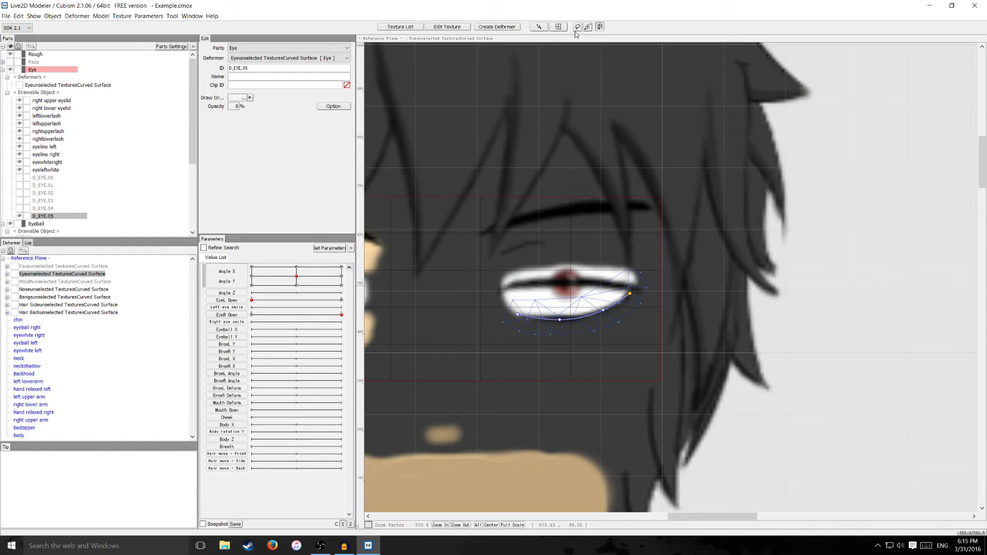
left_click(539, 27)
Step: Try raising the inner end point of the left lower lash's deform path, and undo the move
scroll(520, 318, "up", 2)
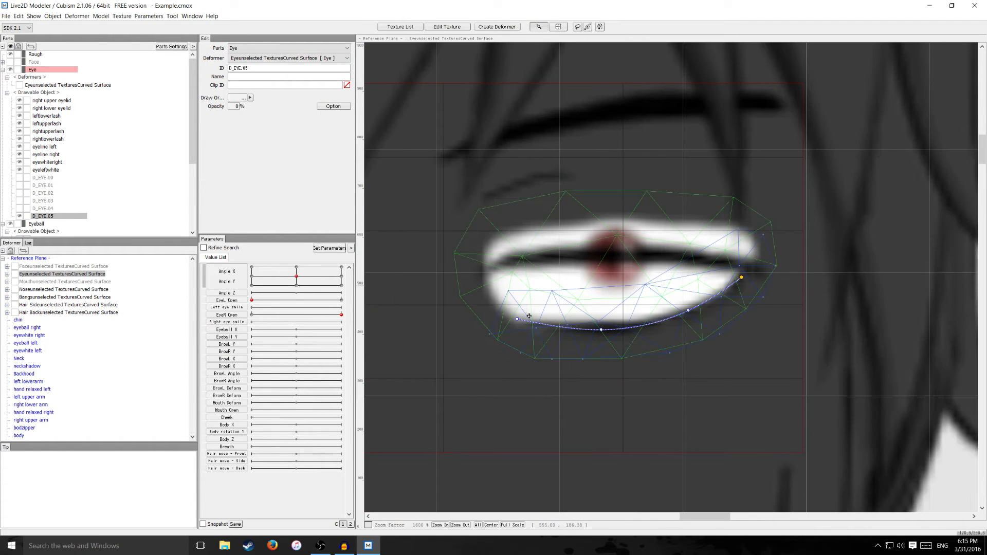
left_click_drag(520, 319, 508, 282)
key("ctrl+z")
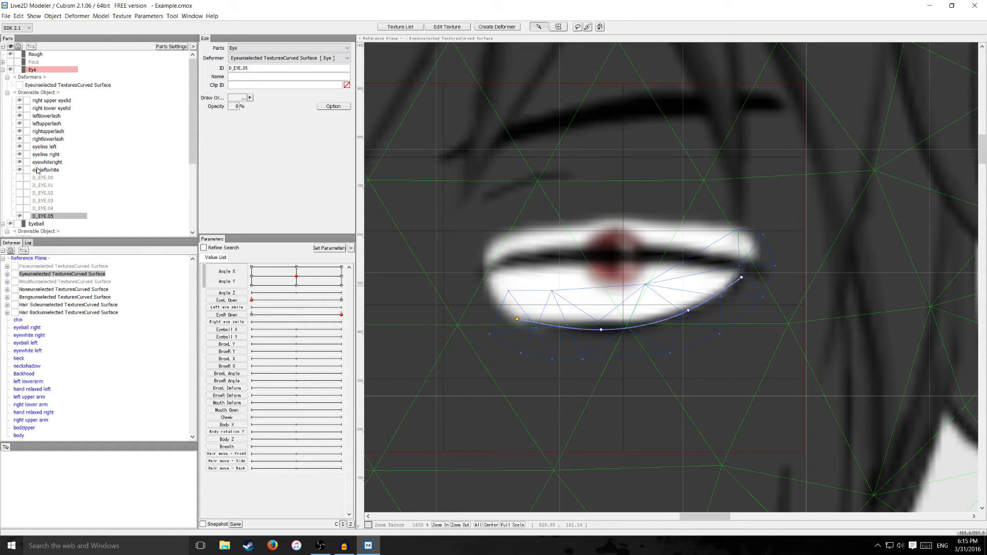
Step: Add two keys, 0 and 1, on EyeL Open for the left lower lash
left_click(46, 116)
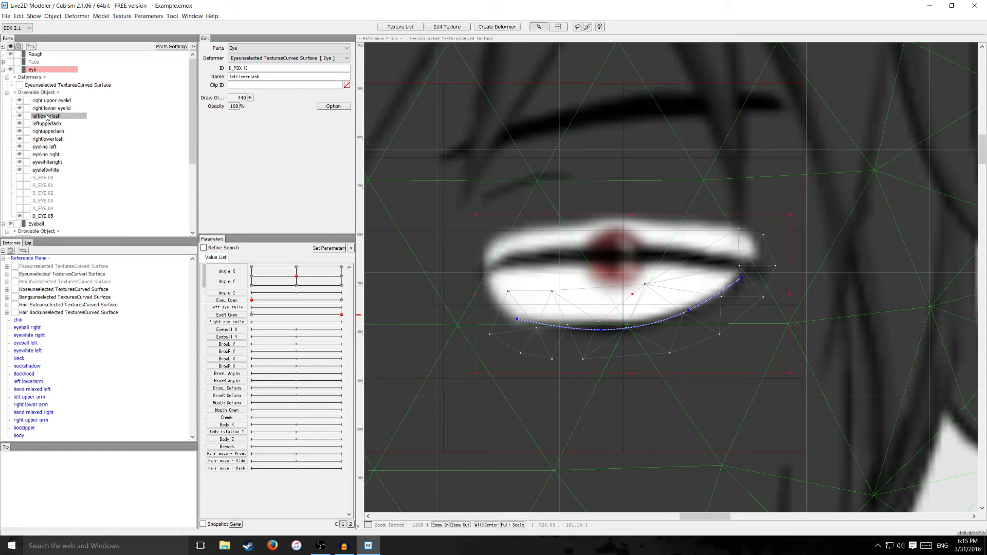
double_click(230, 302)
left_click(393, 150)
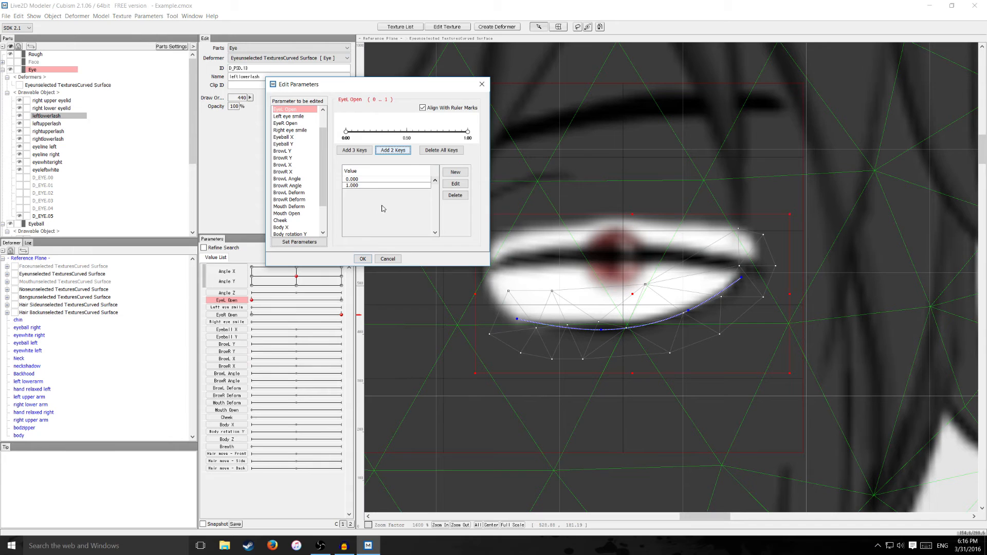
left_click(362, 259)
Step: Raise the left lower lash's path points onto the closed upper lash at EyeL Open 0, and hide the path D_EYE.05
left_click_drag(518, 321, 490, 260)
left_click_drag(599, 331, 581, 262)
left_click_drag(687, 312, 680, 259)
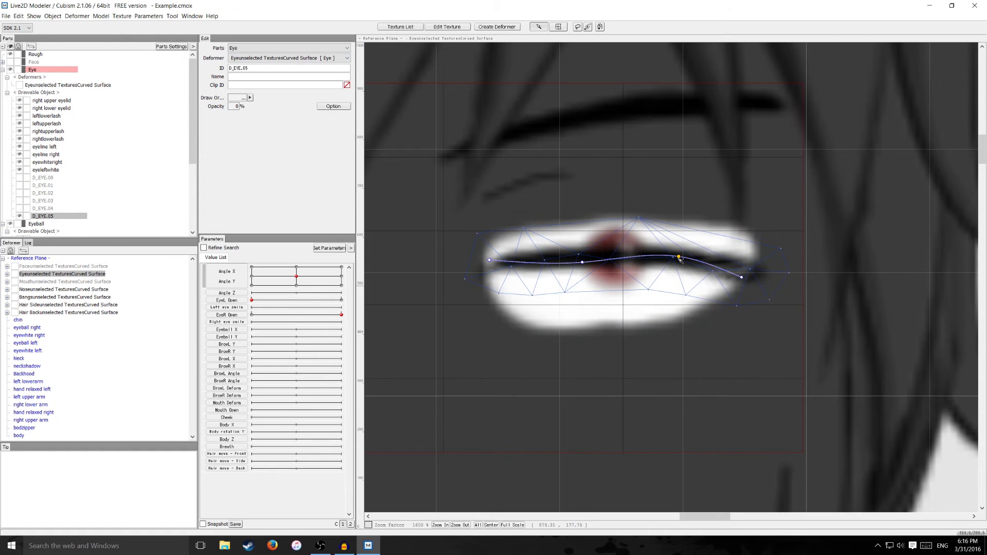
left_click_drag(742, 278, 744, 270)
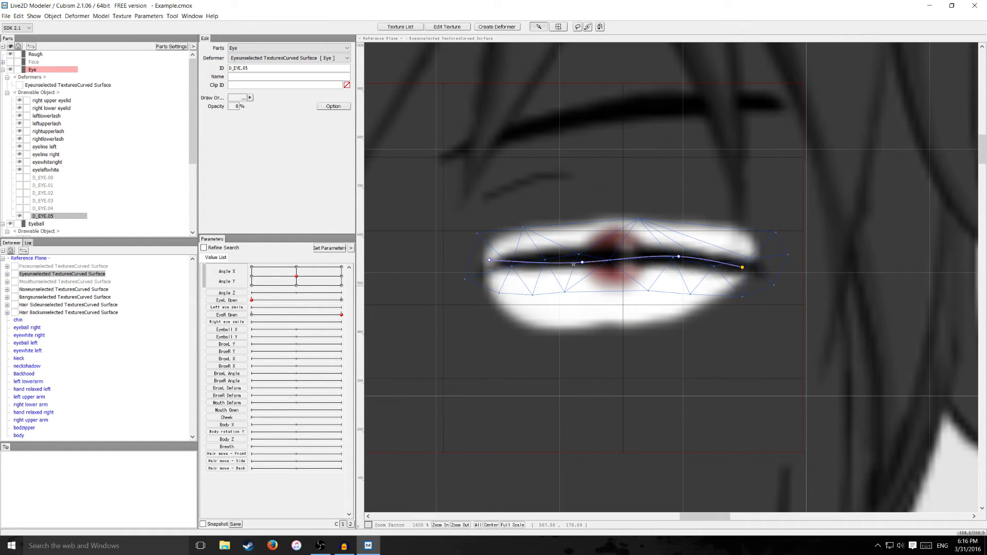
left_click_drag(583, 262, 583, 262)
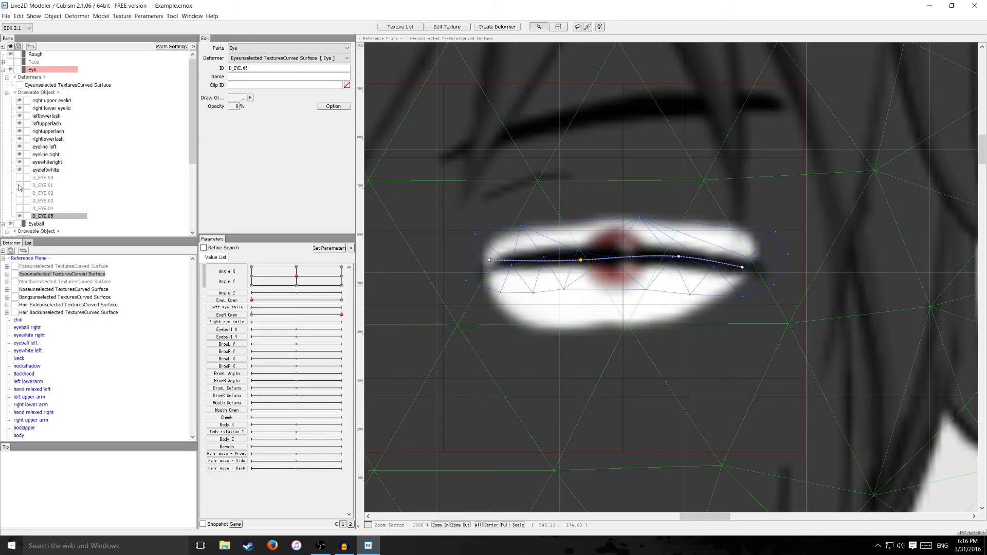
left_click(19, 216)
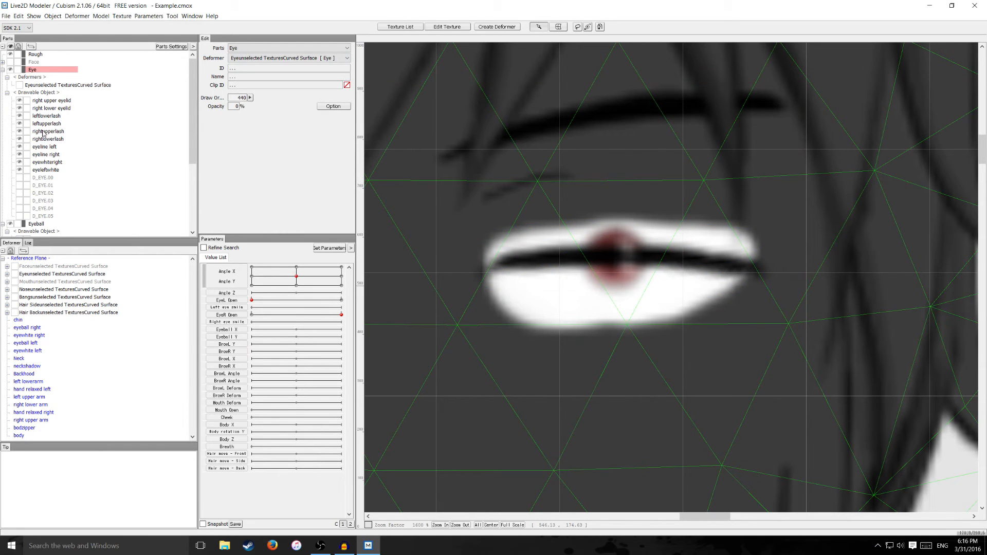
Step: Add two keys, 0 and 1, on EyeL Open for the eyeleftwhite drawable
left_click(46, 170)
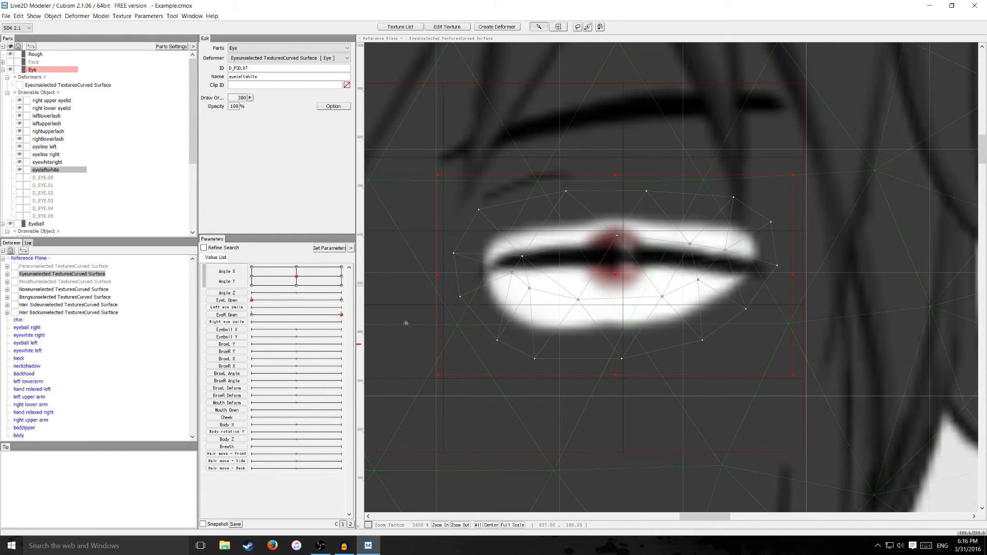
double_click(227, 300)
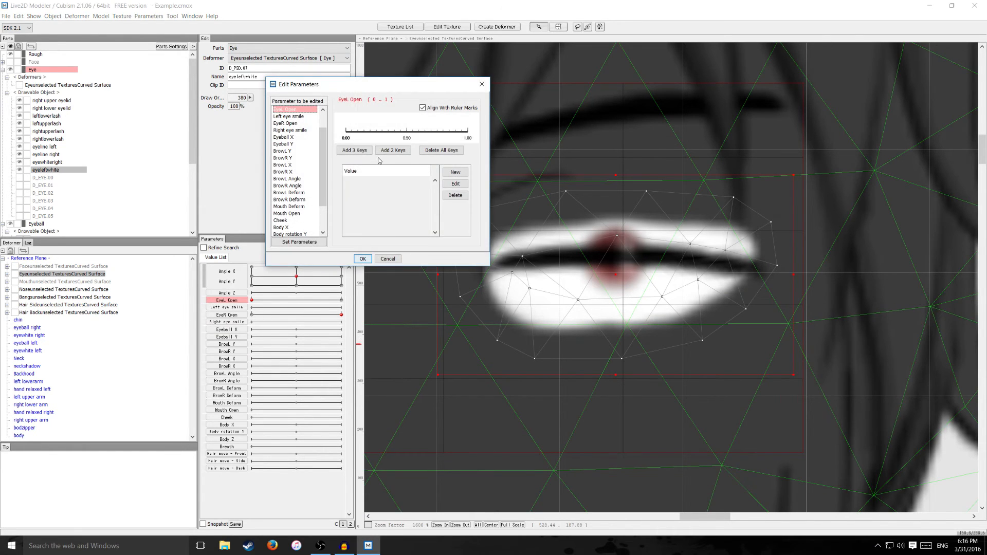
left_click(390, 150)
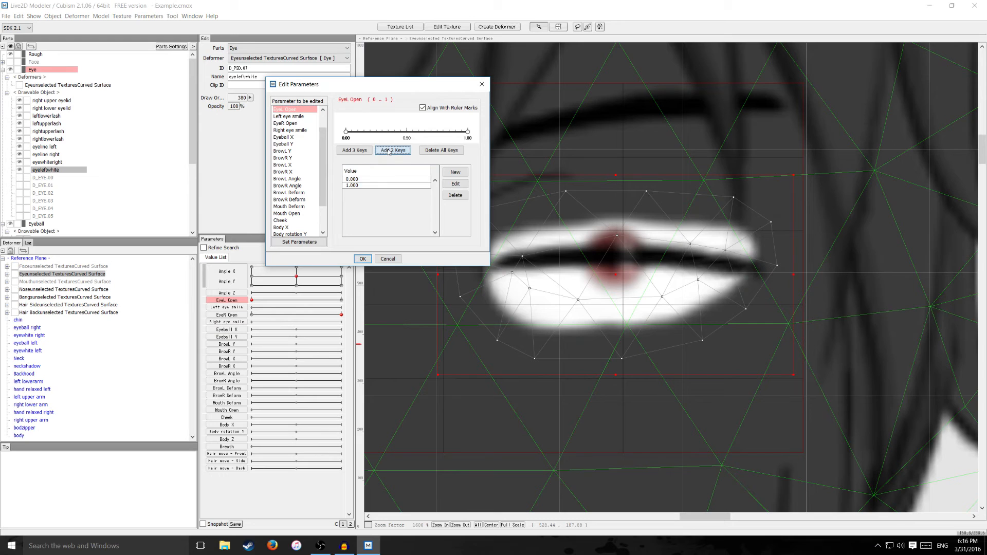
left_click(362, 259)
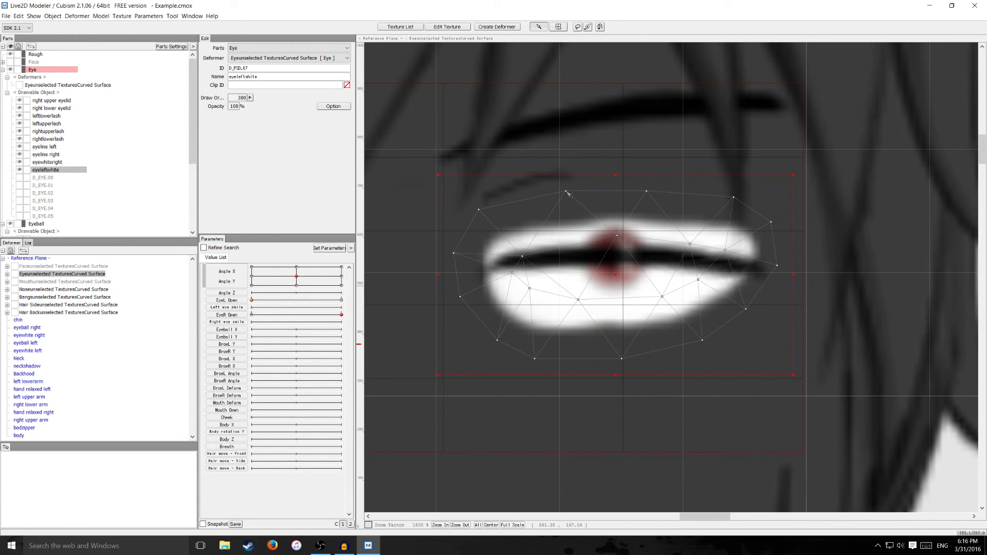
Step: Pull the mesh points along the inner upper edge of eyeleftwhite down toward the closed lash at EyeL Open 0
left_click_drag(569, 195, 564, 232)
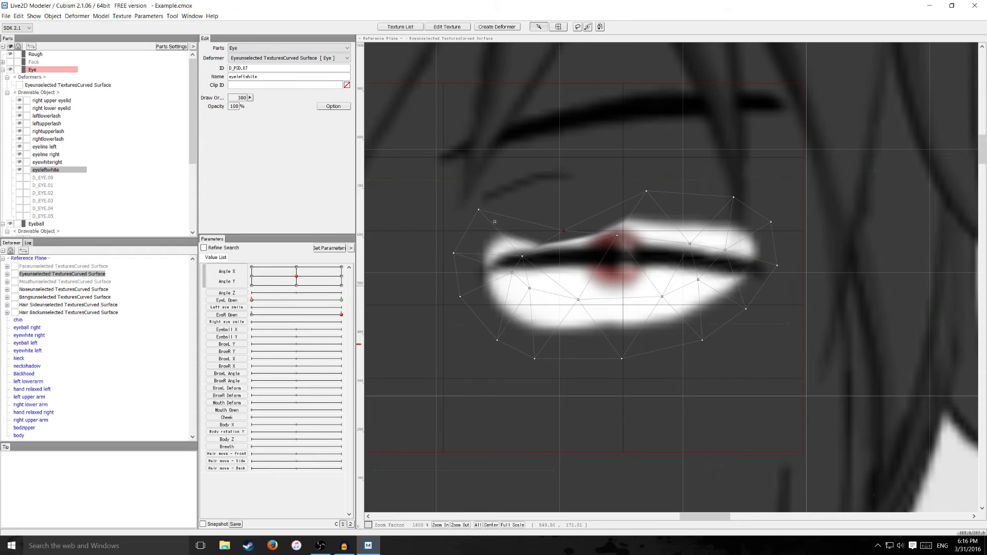
left_click_drag(476, 210, 484, 267)
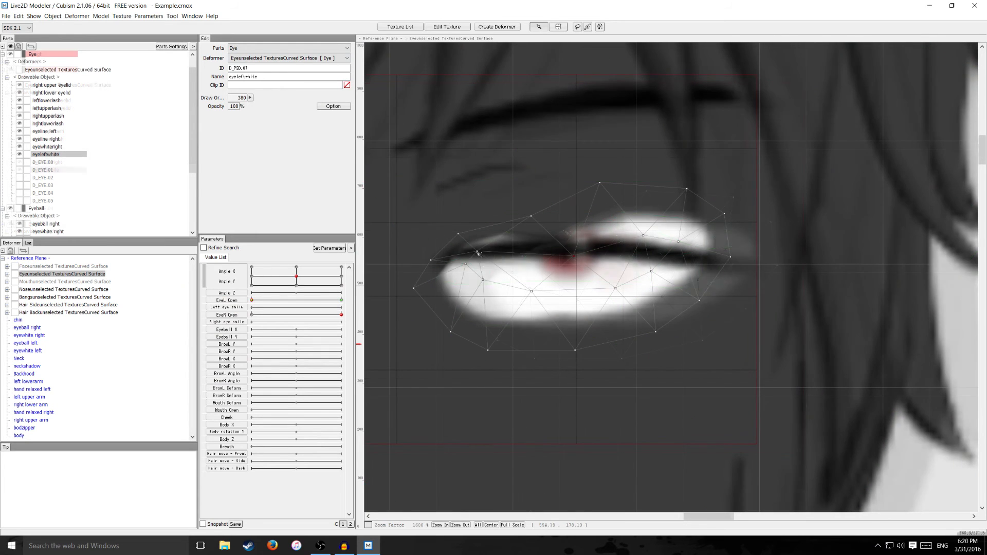
left_click_drag(478, 254, 481, 260)
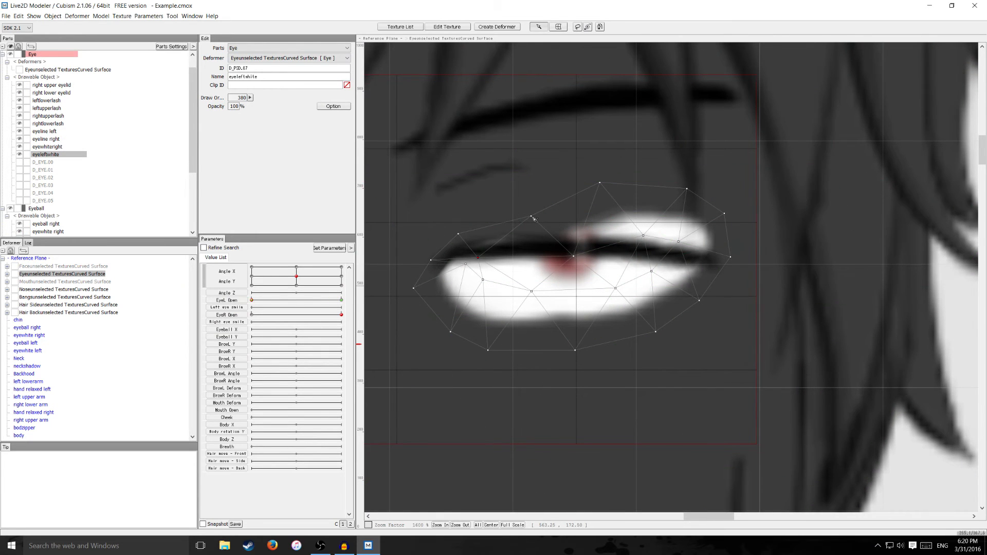
left_click(467, 234)
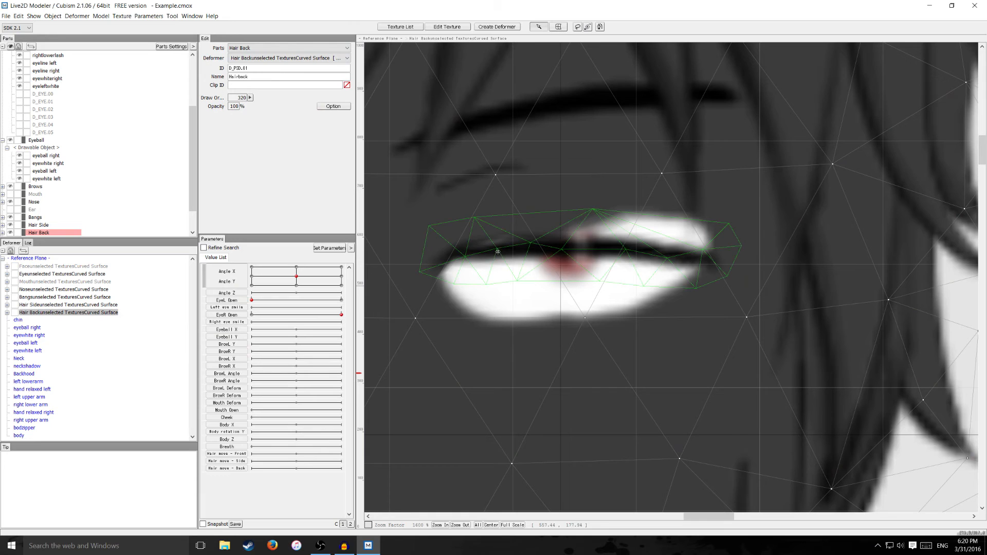
key("ctrl+z")
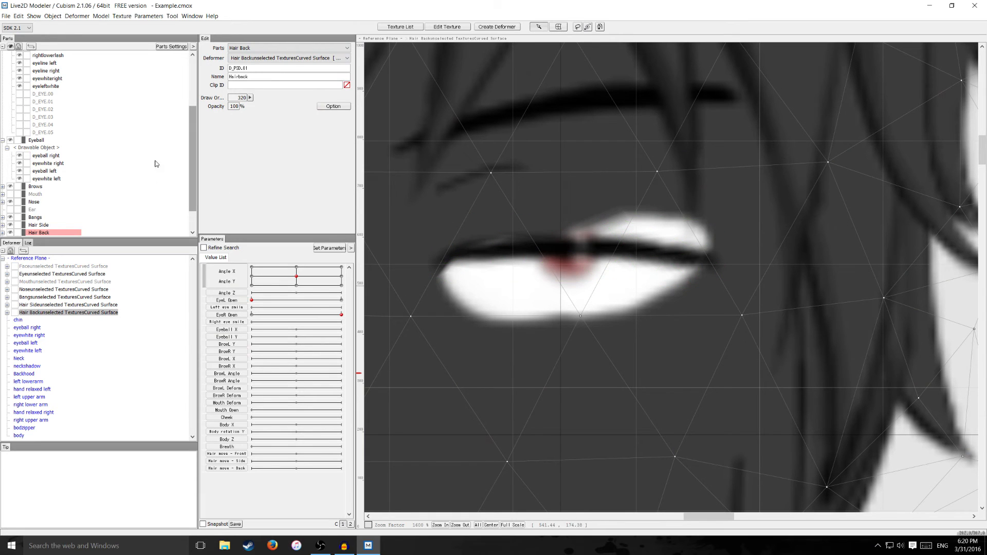
left_click(46, 86)
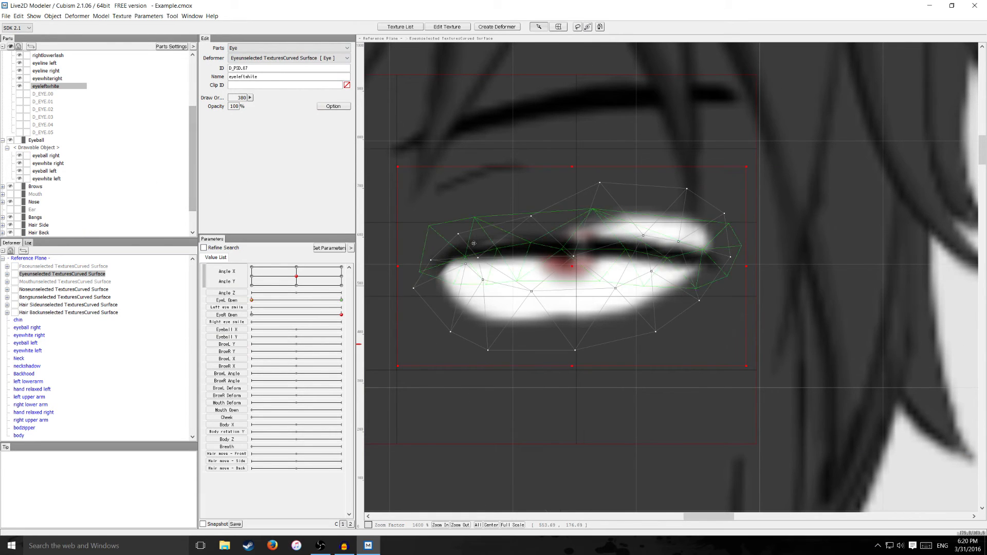
Step: Lower the remaining upper-edge mesh points of eyeleftwhite and tuck its outer corner points behind the closed lash
left_click_drag(458, 234, 466, 237)
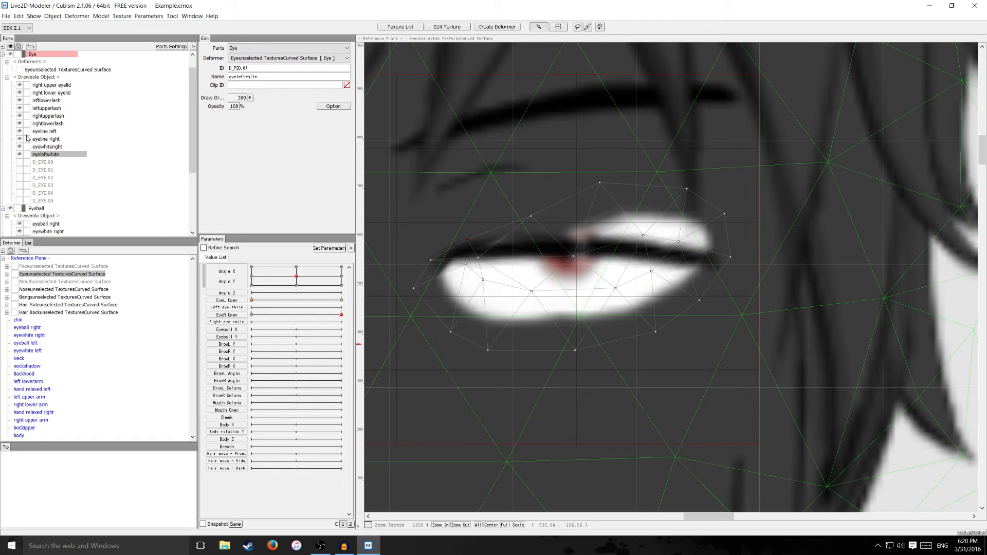
left_click_drag(532, 217, 533, 227)
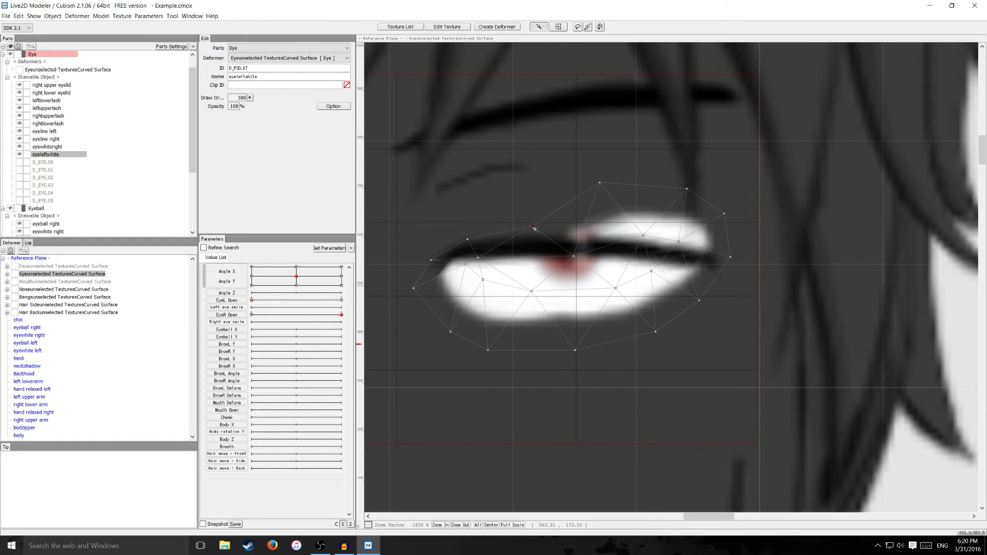
left_click_drag(602, 183, 611, 234)
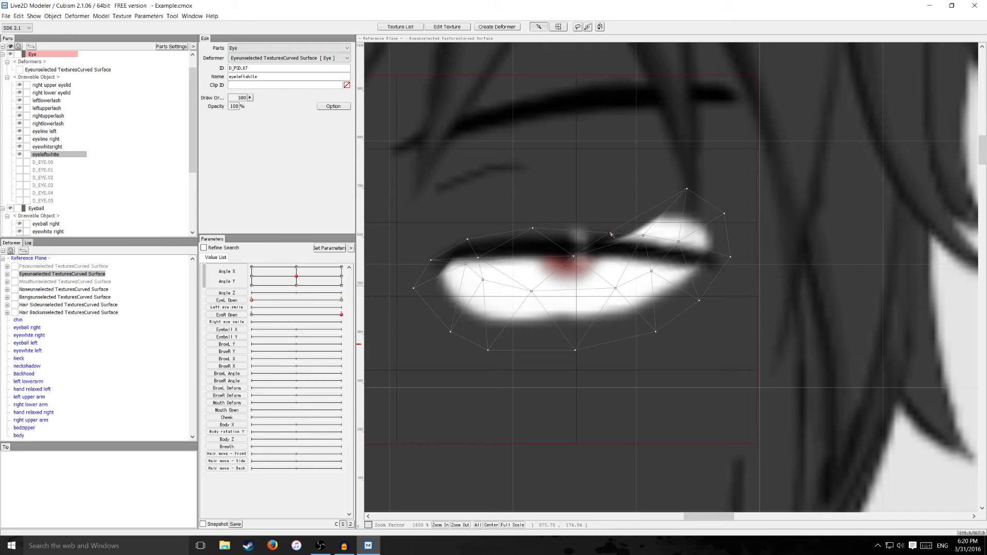
left_click_drag(688, 190, 667, 262)
left_click_drag(673, 211, 670, 234)
left_click_drag(723, 215, 703, 246)
left_click_drag(700, 301, 626, 248)
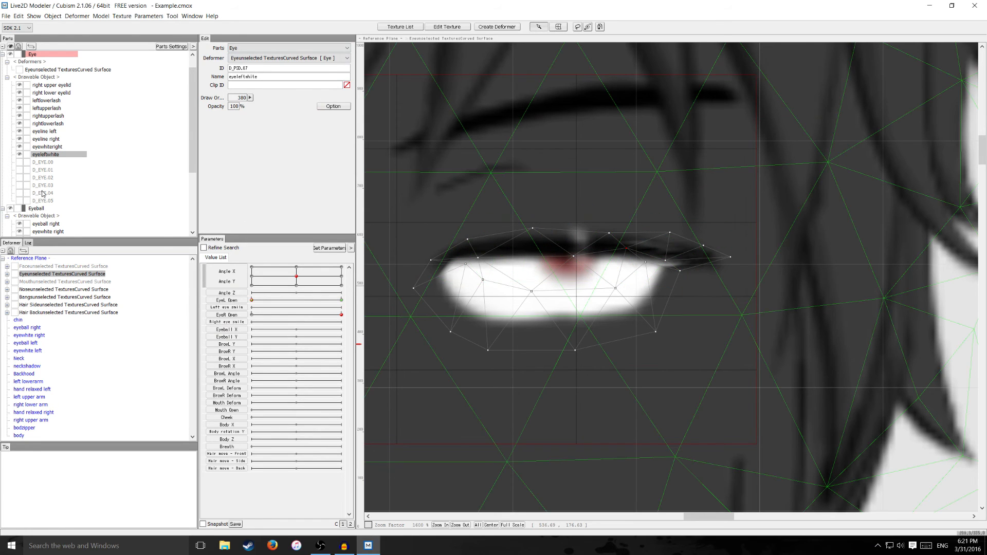
Step: Hide the eyewhite right and eyewhite left drawables in the Eyeball part
scroll(58, 163, "down", 2)
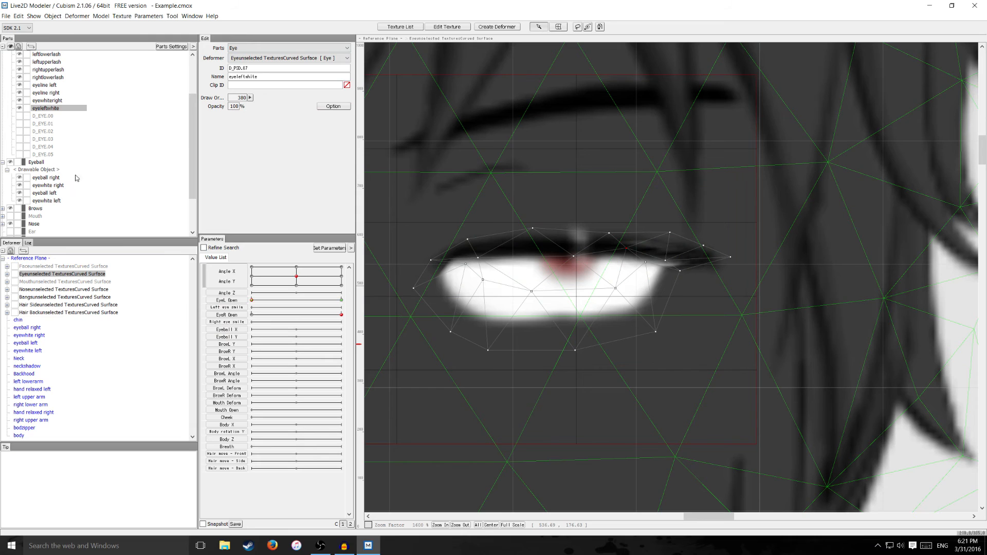
left_click(20, 185)
left_click(20, 201)
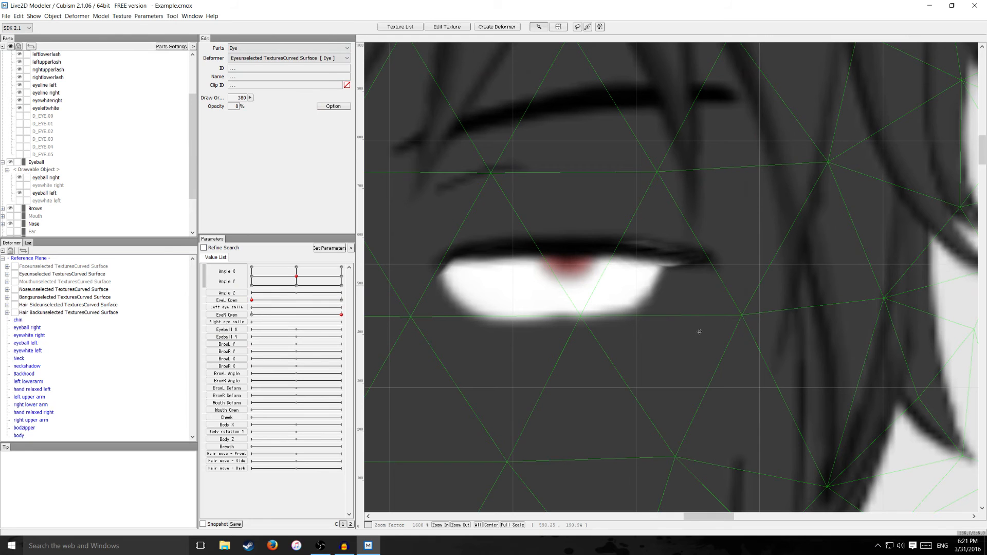
Step: Raise the central and inner lower mesh points of eyeleftwhite toward the closed lash at EyeL Open 0
left_click(45, 108)
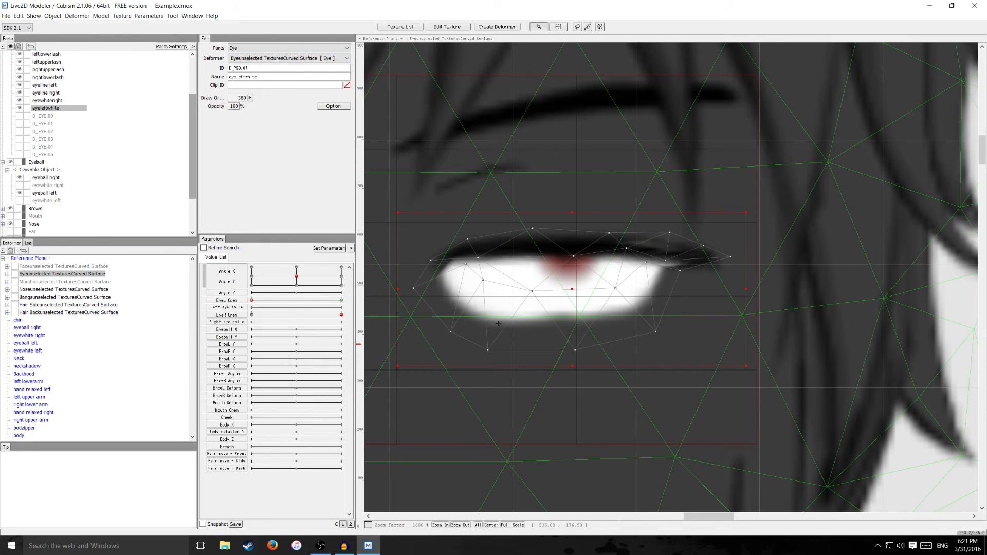
left_click_drag(615, 288, 600, 260)
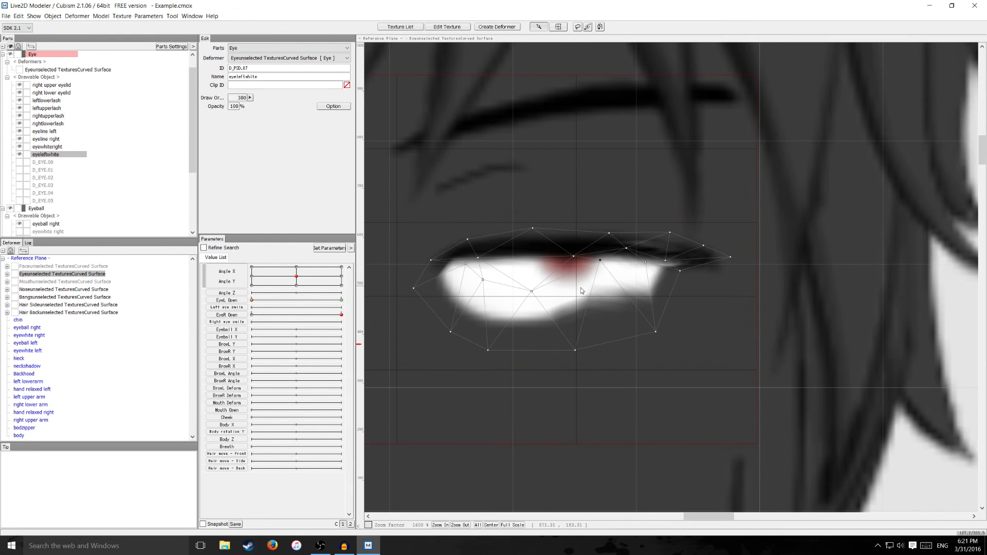
left_click_drag(532, 292, 530, 255)
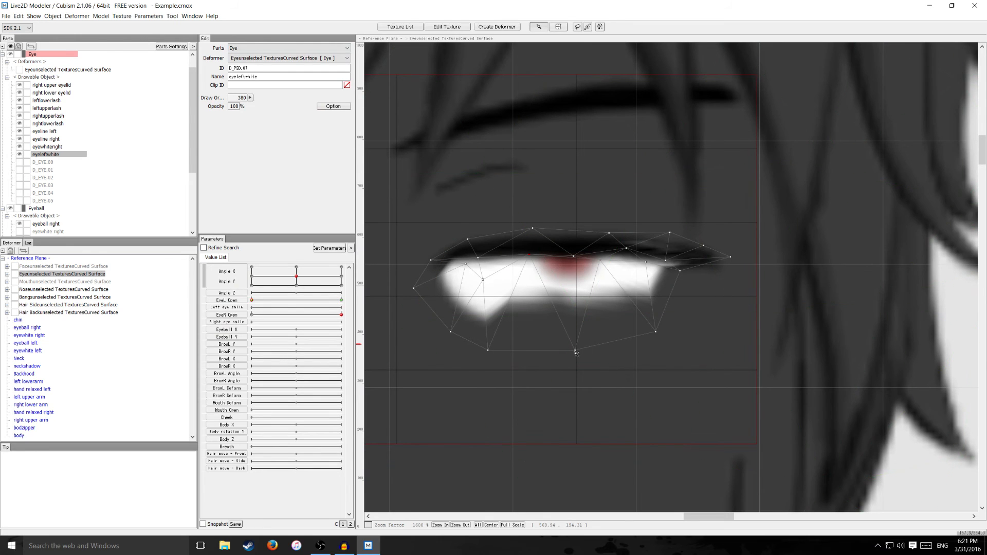
left_click_drag(575, 351, 568, 286)
left_click_drag(489, 349, 466, 259)
left_click_drag(451, 333, 468, 260)
left_click_drag(484, 295, 471, 244)
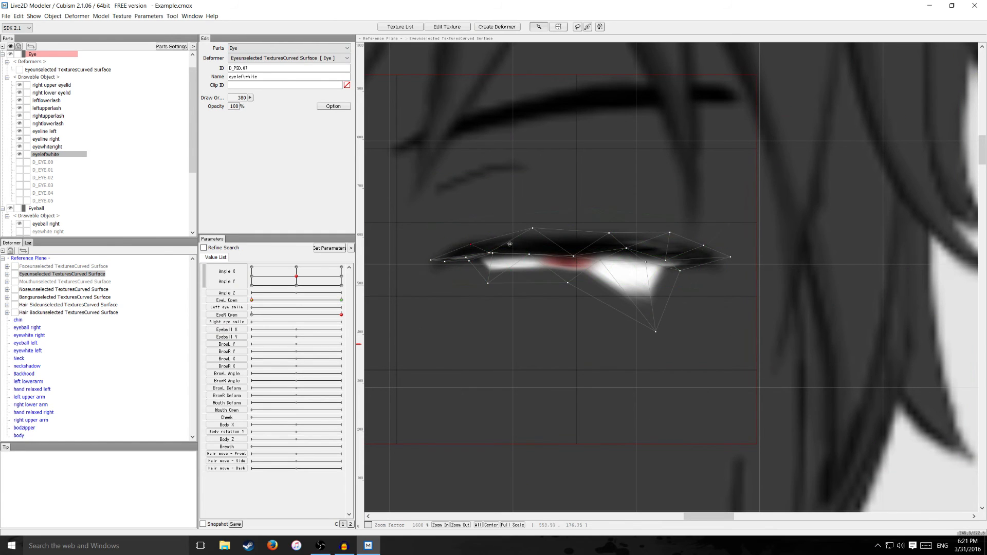
Step: Flatten the rest of the eyeleftwhite mesh, including its outer lower point, so the white hides behind the closed lash
left_click_drag(533, 229, 525, 247)
left_click_drag(489, 283, 504, 257)
left_click_drag(561, 282, 604, 246)
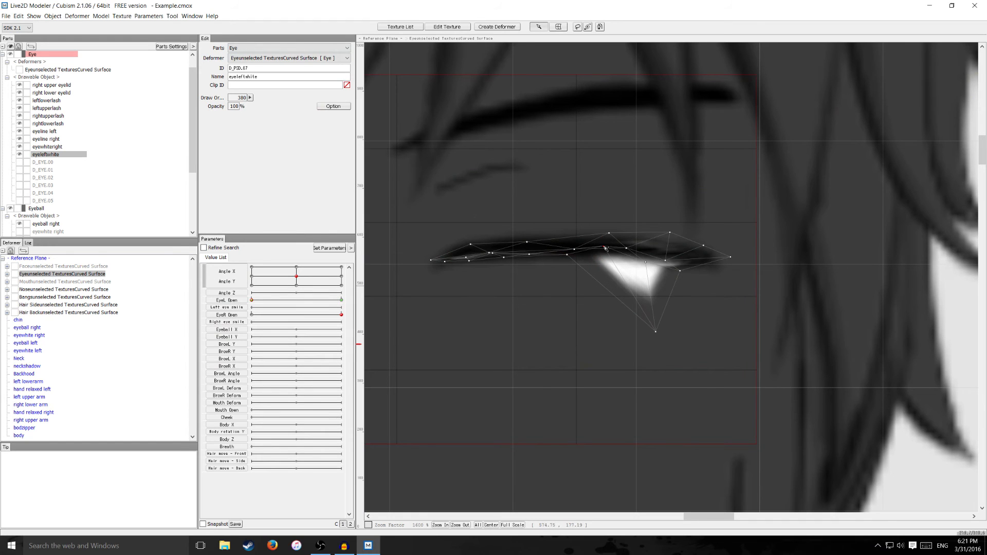
left_click_drag(655, 331, 667, 252)
Step: Check the left eye's opening on the whole face by varying EyeL Open
scroll(524, 318, "down", 5)
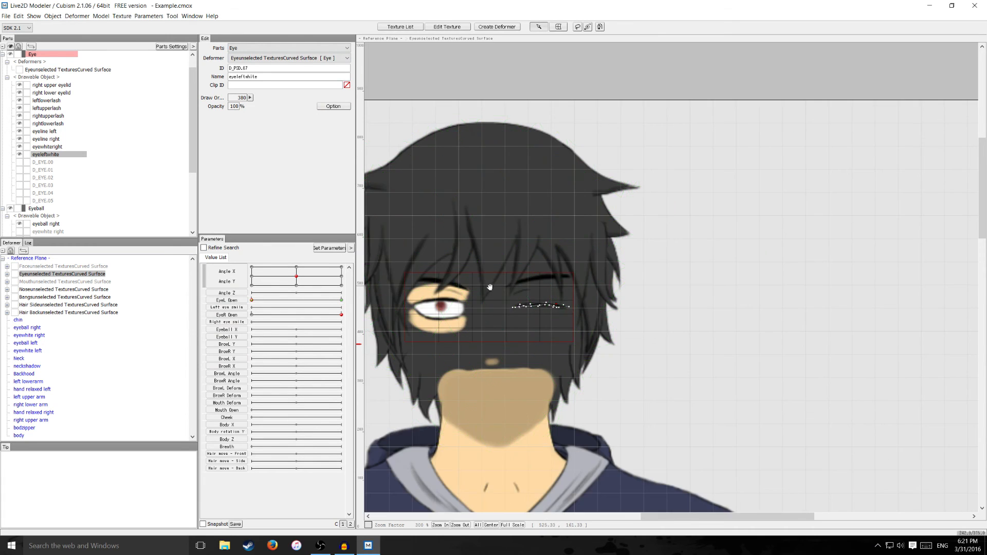
left_click_drag(479, 291, 590, 263)
scroll(554, 275, "up", 1)
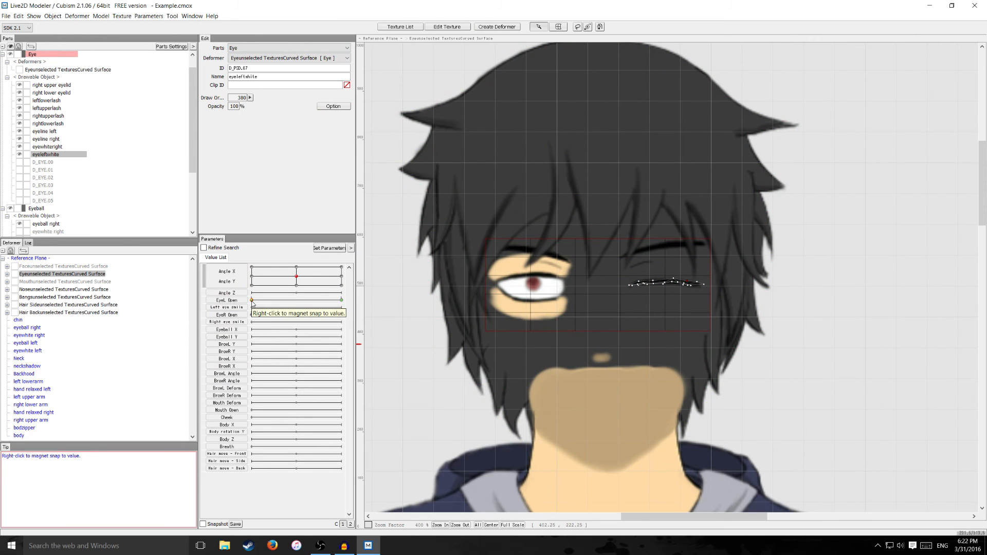
left_click(341, 300)
left_click_drag(341, 300, 298, 301)
left_click(384, 257)
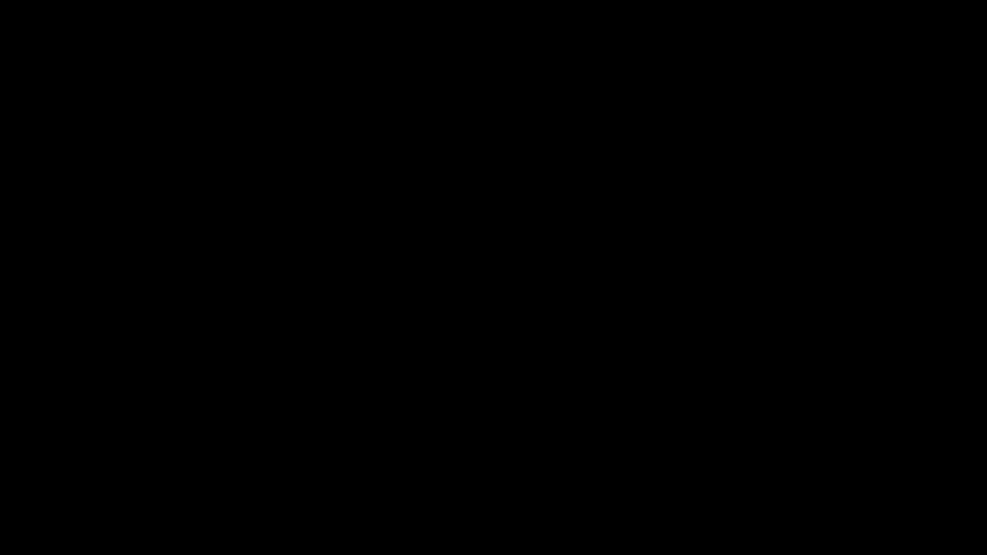
Step: Set EyeR Open and EyeL Open to 0 to check both closed eyes on the full face
left_click_drag(310, 290, 286, 272)
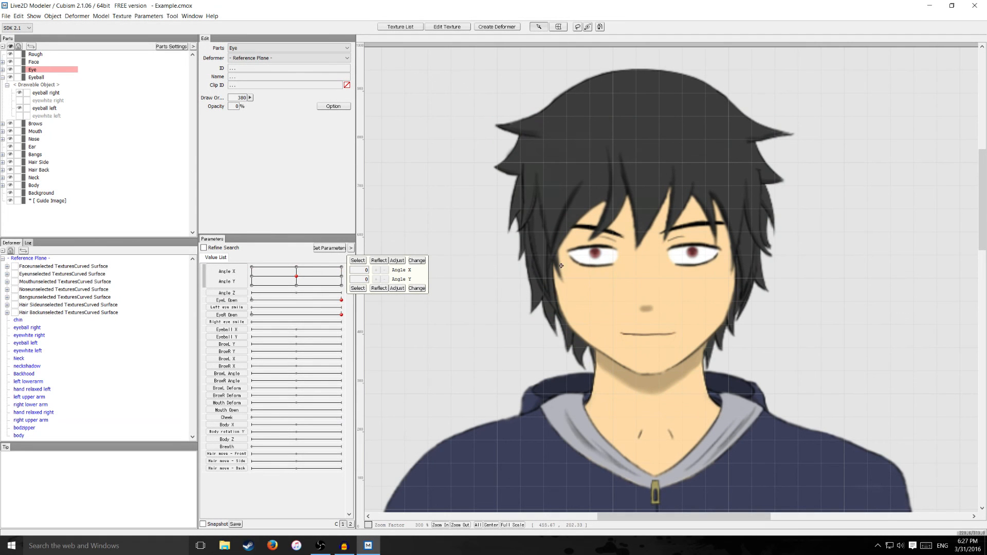
left_click(466, 330)
left_click_drag(342, 316, 252, 315)
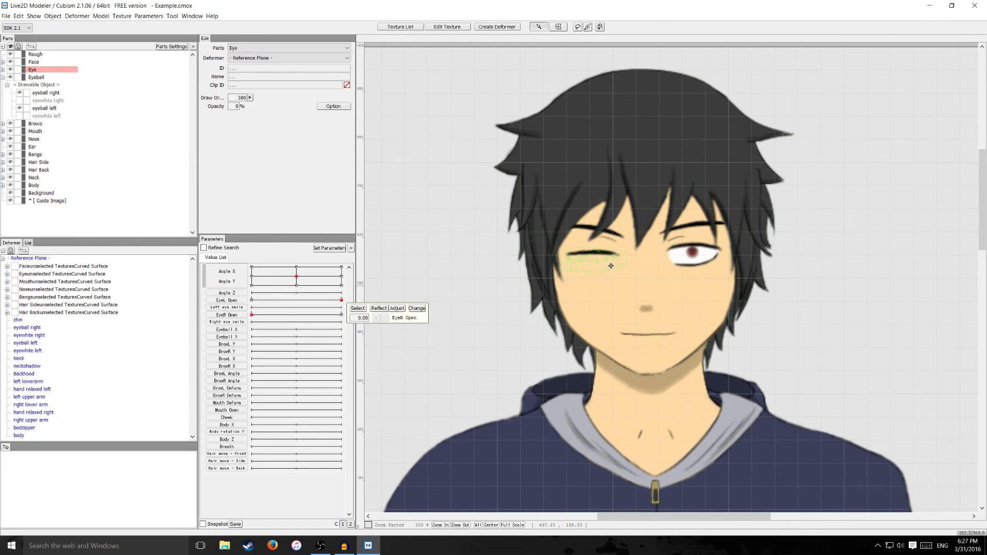
scroll(611, 266, "up", 1)
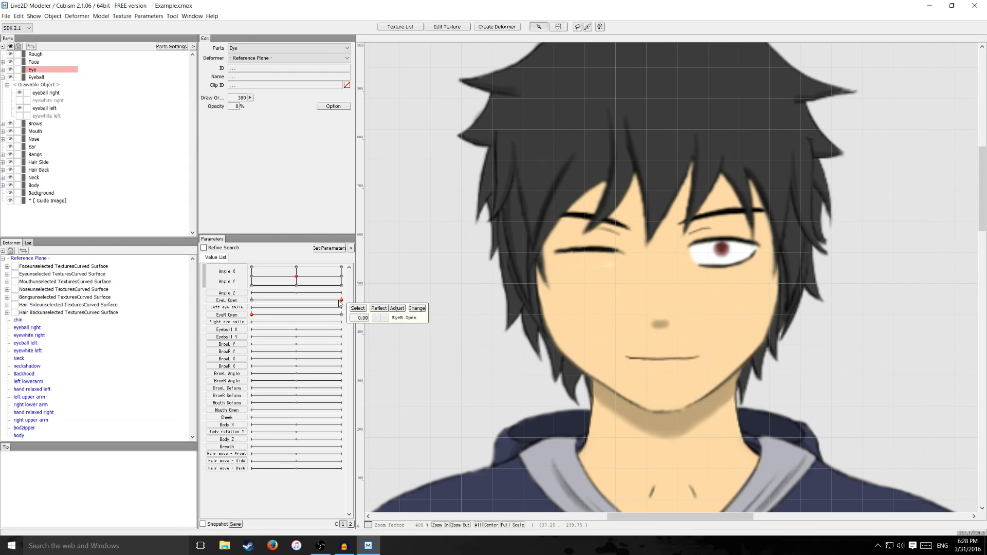
left_click_drag(341, 300, 246, 304)
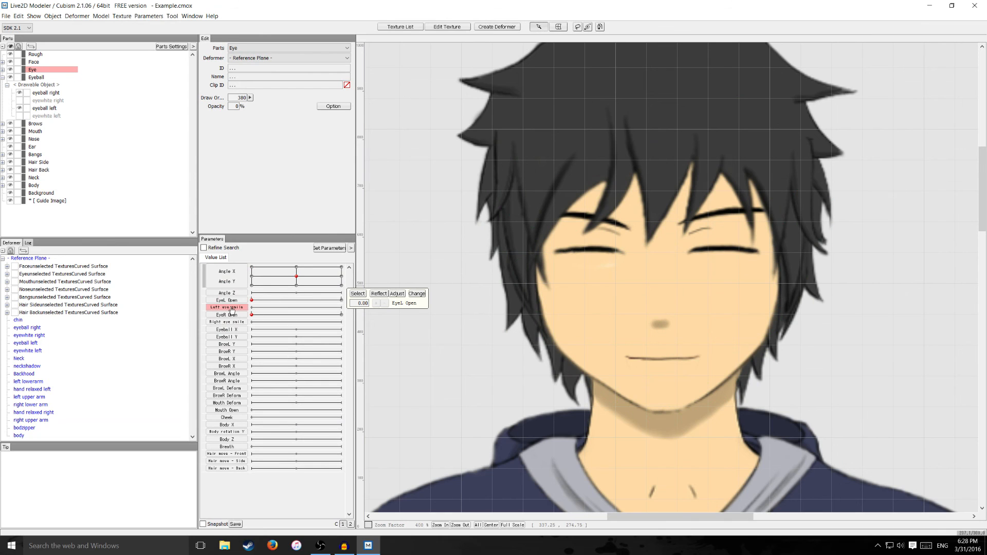
Step: Move the Left eye smile parameter below EyeR Open and combine EyeL Open and EyeR Open into one two-axis control
left_click(331, 248)
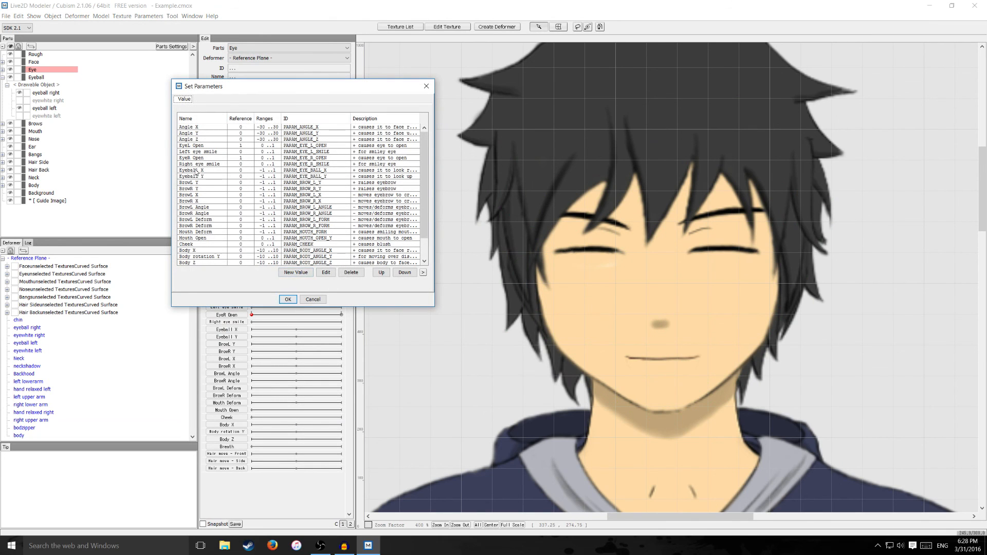
left_click(208, 152)
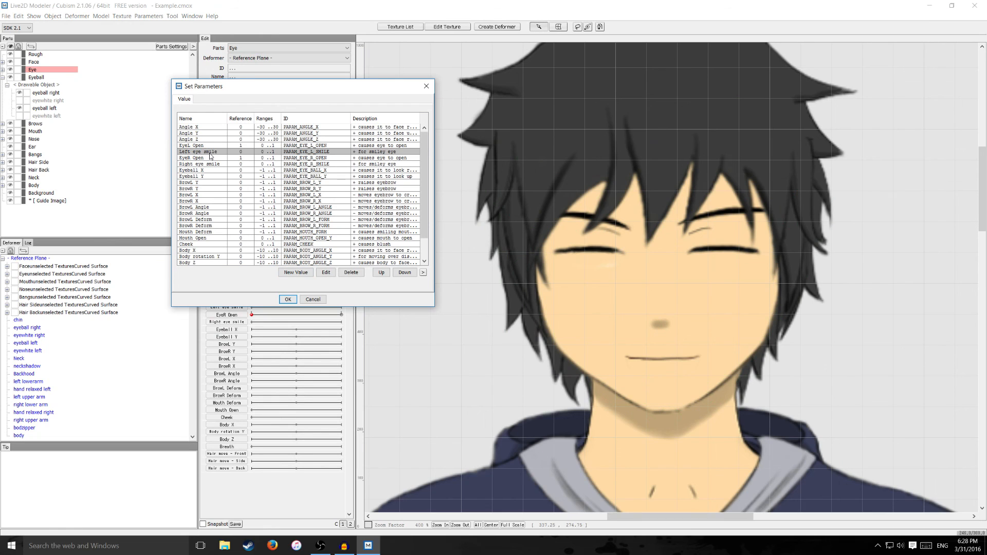
left_click(404, 273)
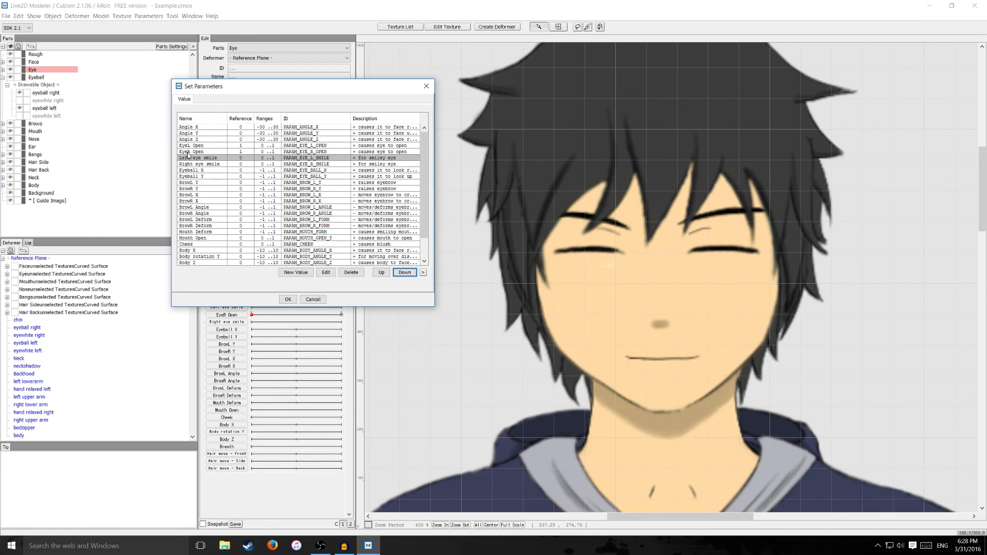
left_click(289, 299)
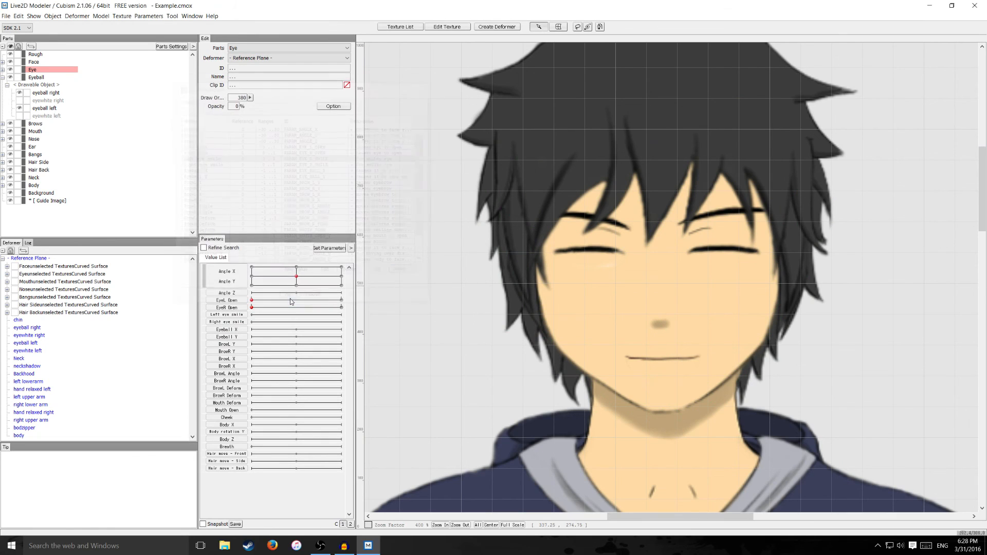
left_click(205, 301)
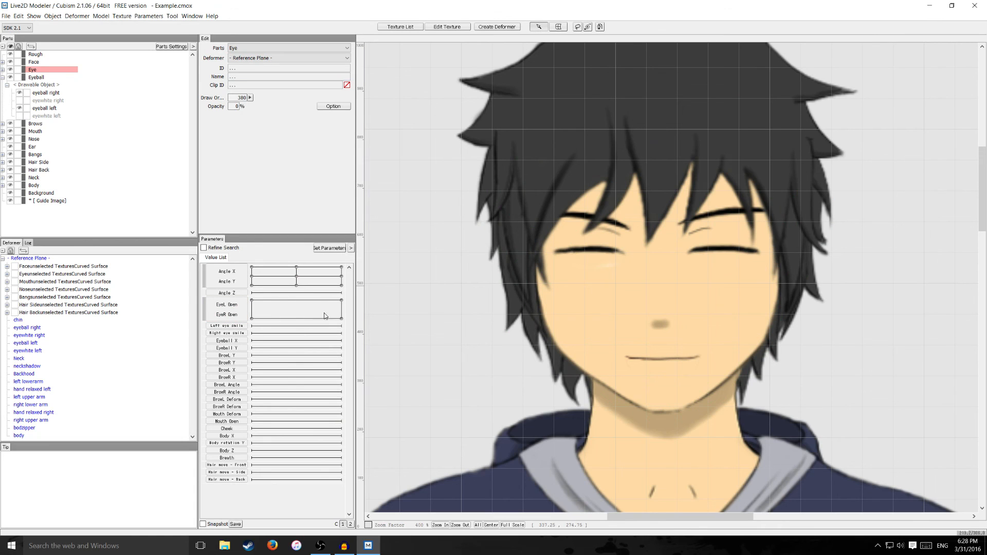
Step: Test the combined EyeL Open and EyeR Open control by winking and blinking, ending with both eyes fully open
left_click(259, 318)
mouse_move(259, 319)
left_mouse_down()
mouse_move(341, 301)
mouse_move(342, 318)
left_mouse_up()
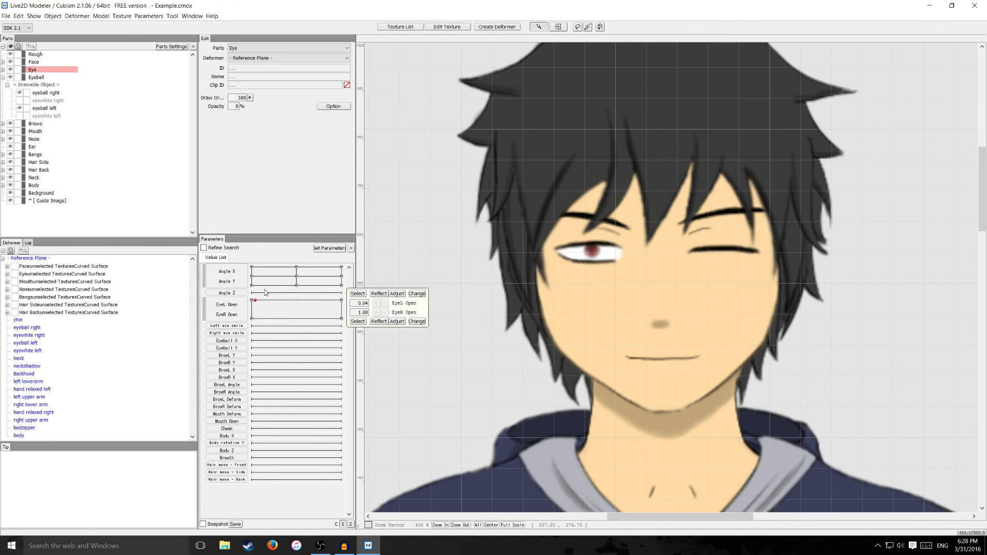
mouse_move(397, 338)
left_mouse_down()
mouse_move(280, 312)
mouse_move(355, 311)
mouse_move(232, 328)
left_mouse_up()
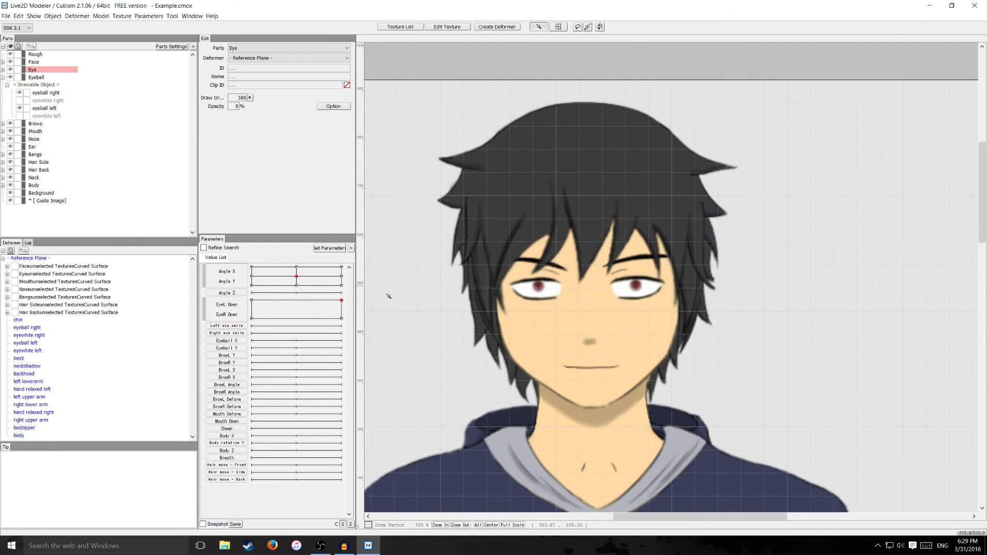